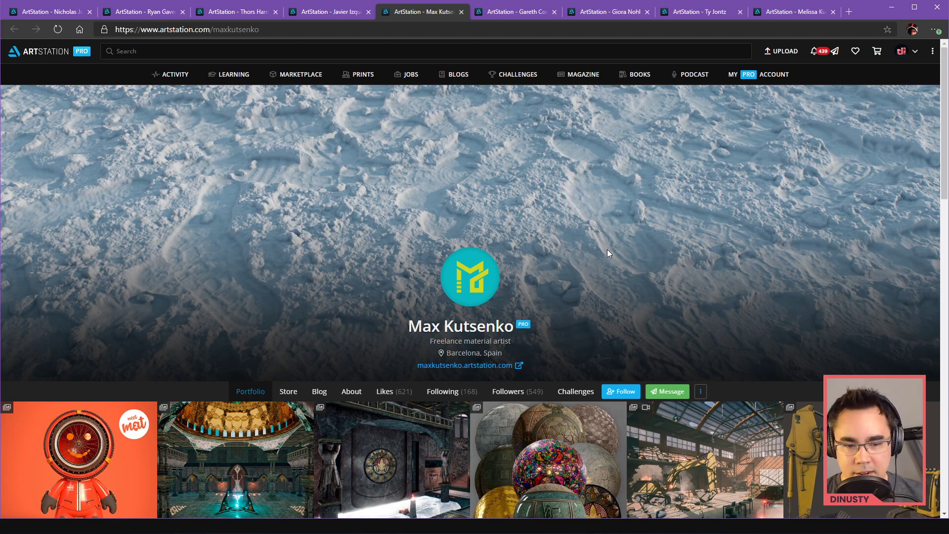
- Browse the portfolio grid and open the River pebbles artwork
{"action": "scroll", "coordinate": [610, 242], "scroll_direction": "down", "scroll_amount": 2}
{"action": "scroll", "coordinate": [609, 243], "scroll_direction": "up", "scroll_amount": 2}
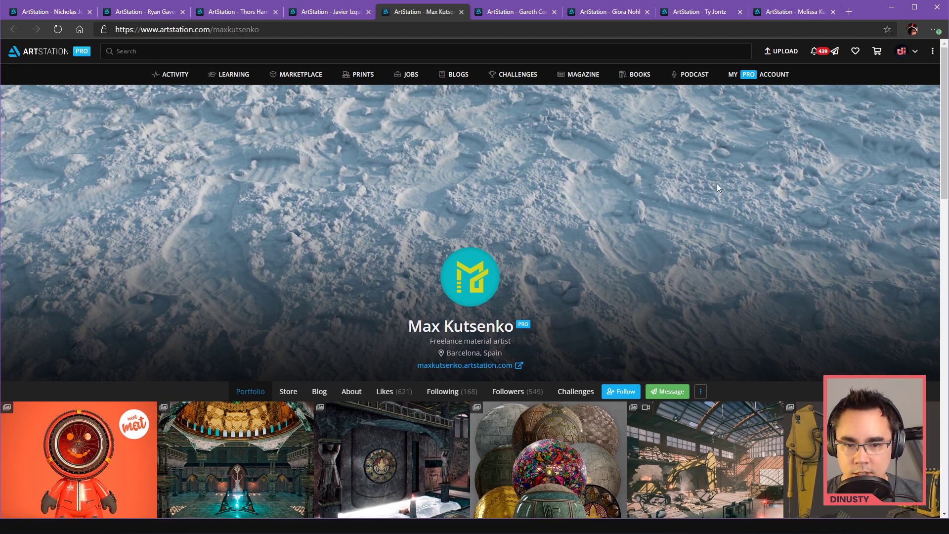
{"action": "scroll", "coordinate": [759, 247], "scroll_direction": "down", "scroll_amount": 5}
{"action": "scroll", "coordinate": [759, 246], "scroll_direction": "up", "scroll_amount": 5}
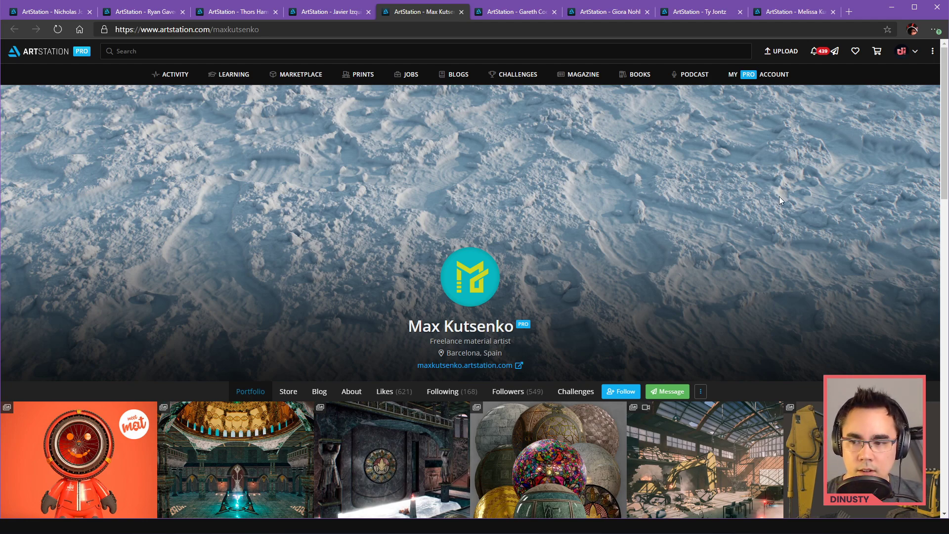
{"action": "scroll", "coordinate": [675, 204], "scroll_direction": "down", "scroll_amount": 6}
{"action": "scroll", "coordinate": [675, 208], "scroll_direction": "down", "scroll_amount": 2}
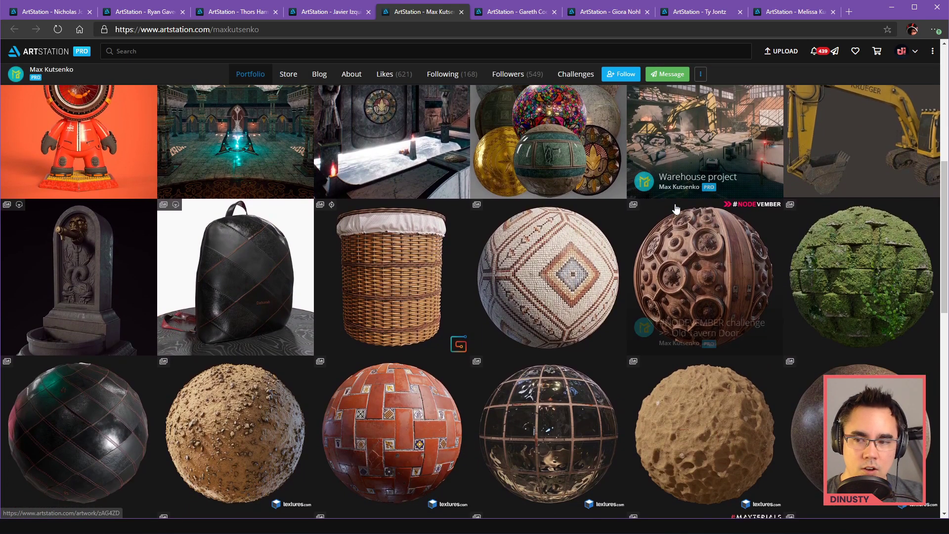
{"action": "scroll", "coordinate": [676, 208], "scroll_direction": "down", "scroll_amount": 4}
{"action": "scroll", "coordinate": [676, 208], "scroll_direction": "down", "scroll_amount": 2}
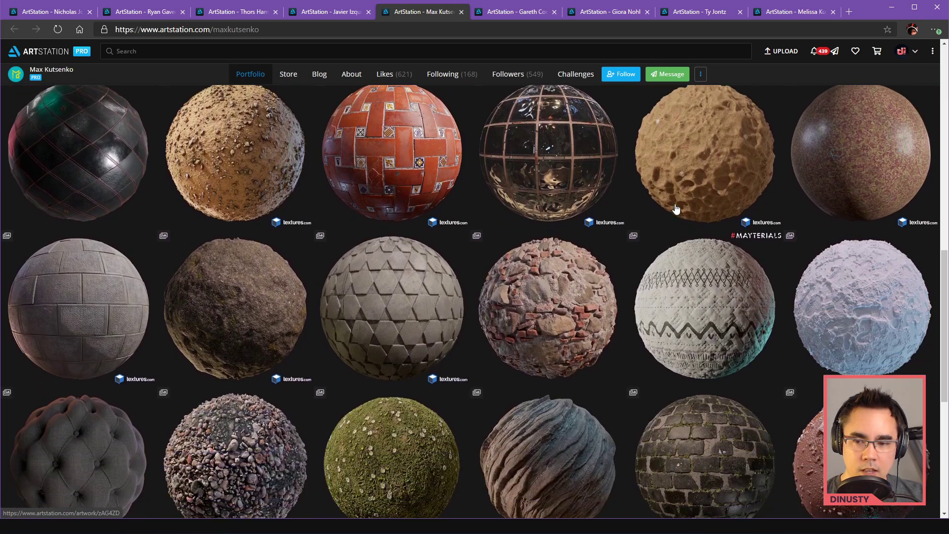
{"action": "scroll", "coordinate": [675, 208], "scroll_direction": "down", "scroll_amount": 2}
{"action": "scroll", "coordinate": [676, 208], "scroll_direction": "down", "scroll_amount": 5}
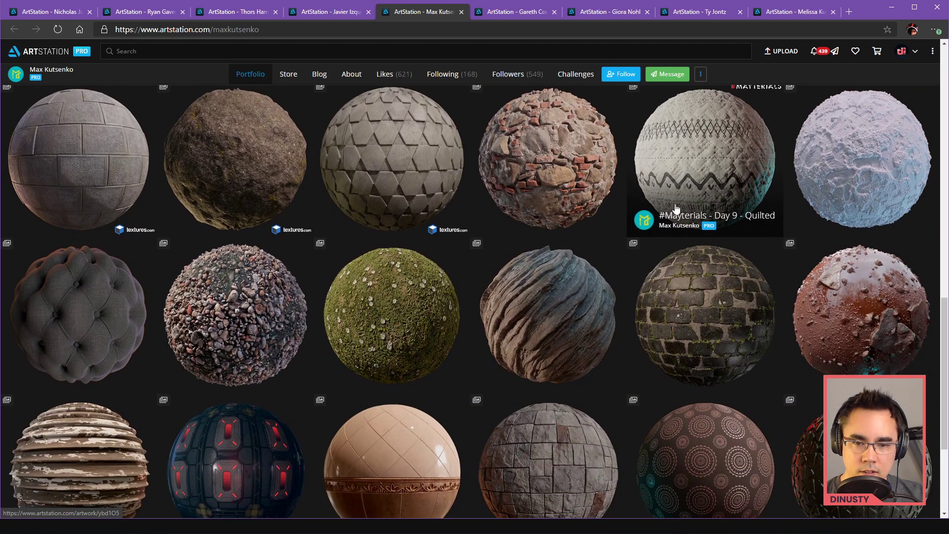
{"action": "scroll", "coordinate": [576, 227], "scroll_direction": "up", "scroll_amount": 3}
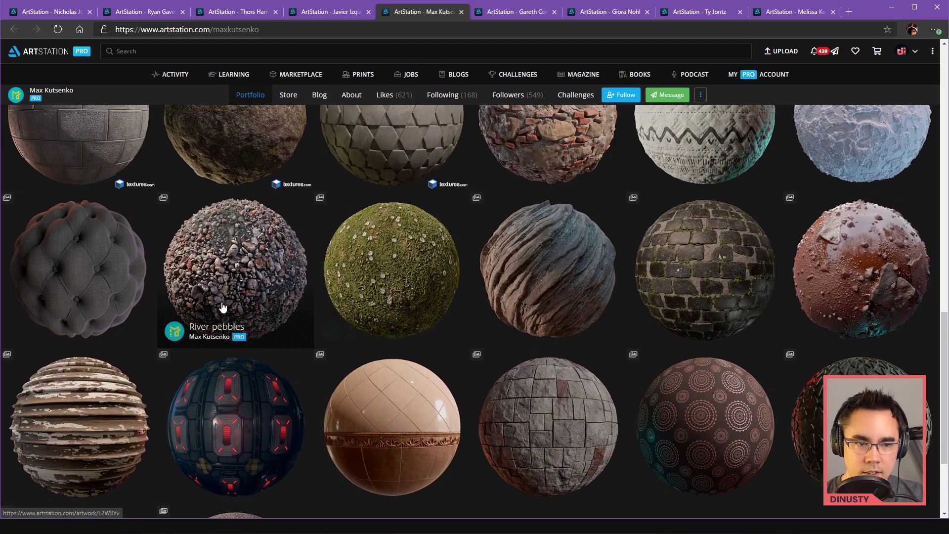
{"action": "left_click", "coordinate": [230, 267]}
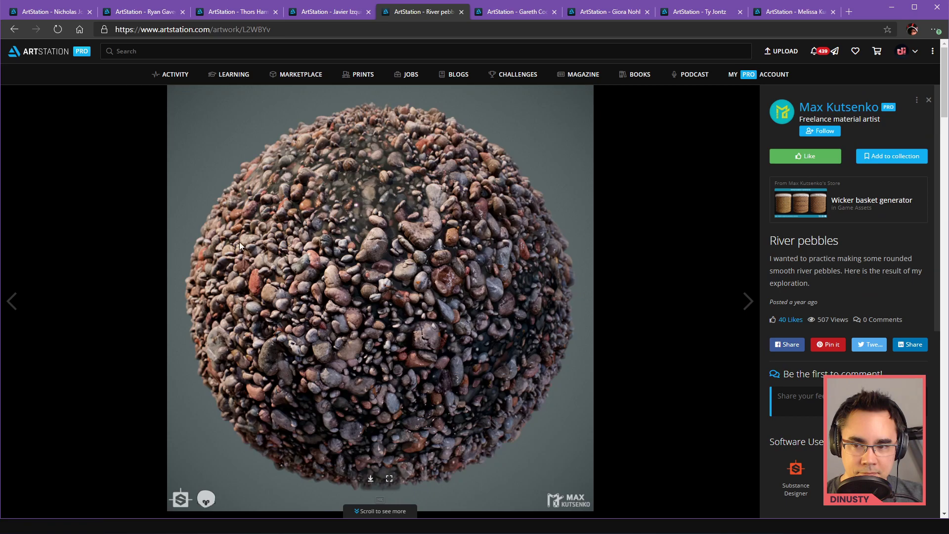
- Scroll through the River pebbles images, then return to the portfolio grid
{"action": "scroll", "coordinate": [248, 224], "scroll_direction": "down", "scroll_amount": 9}
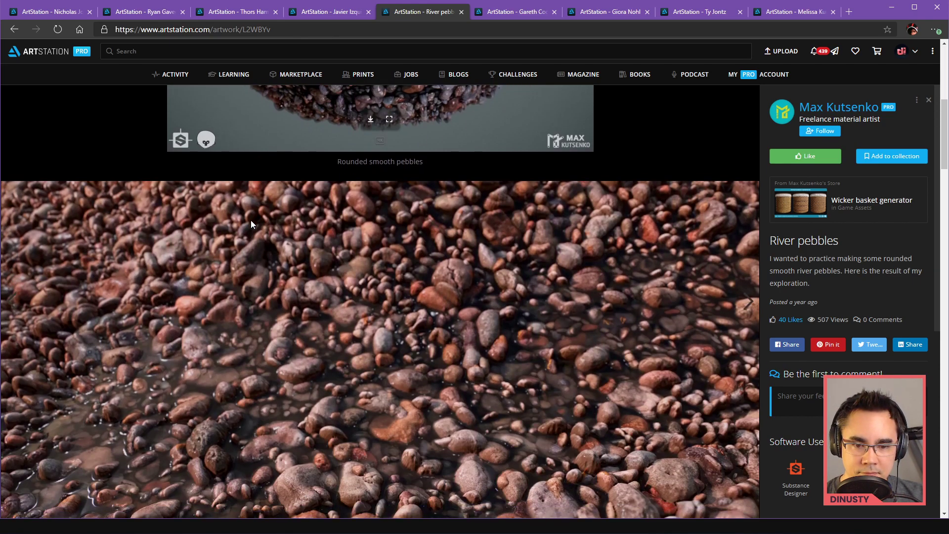
{"action": "scroll", "coordinate": [251, 221], "scroll_direction": "down", "scroll_amount": 3}
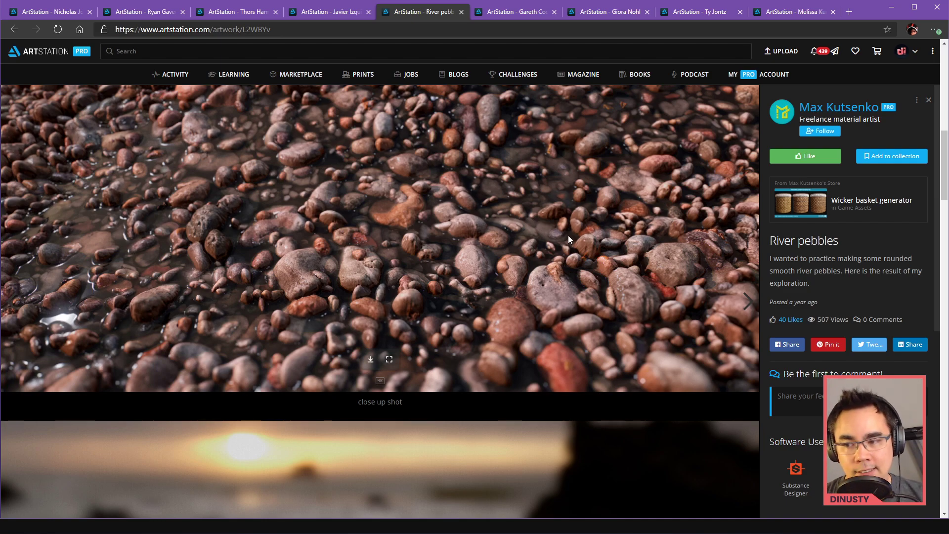
{"action": "scroll", "coordinate": [569, 236], "scroll_direction": "down", "scroll_amount": 10}
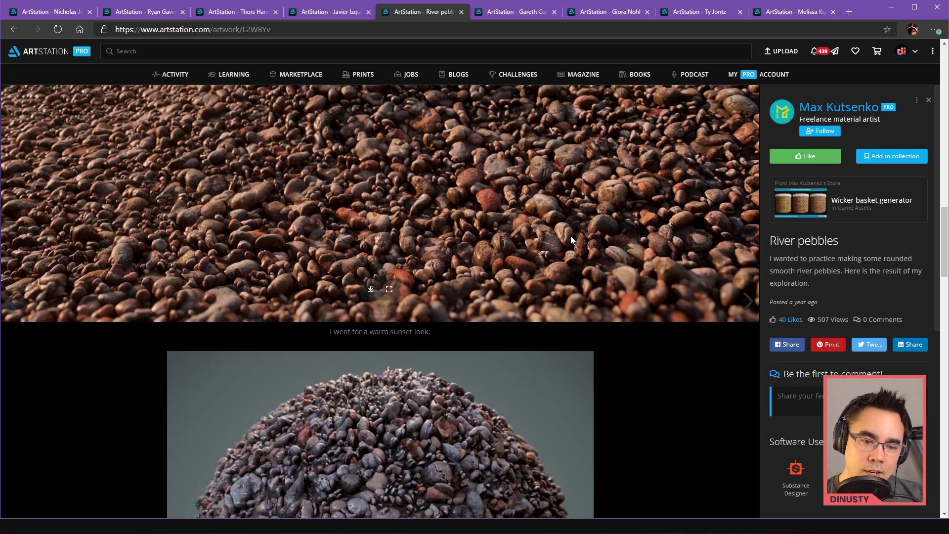
{"action": "scroll", "coordinate": [570, 236], "scroll_direction": "down", "scroll_amount": 5}
{"action": "scroll", "coordinate": [571, 237], "scroll_direction": "up", "scroll_amount": 2}
{"action": "scroll", "coordinate": [571, 236], "scroll_direction": "down", "scroll_amount": 4}
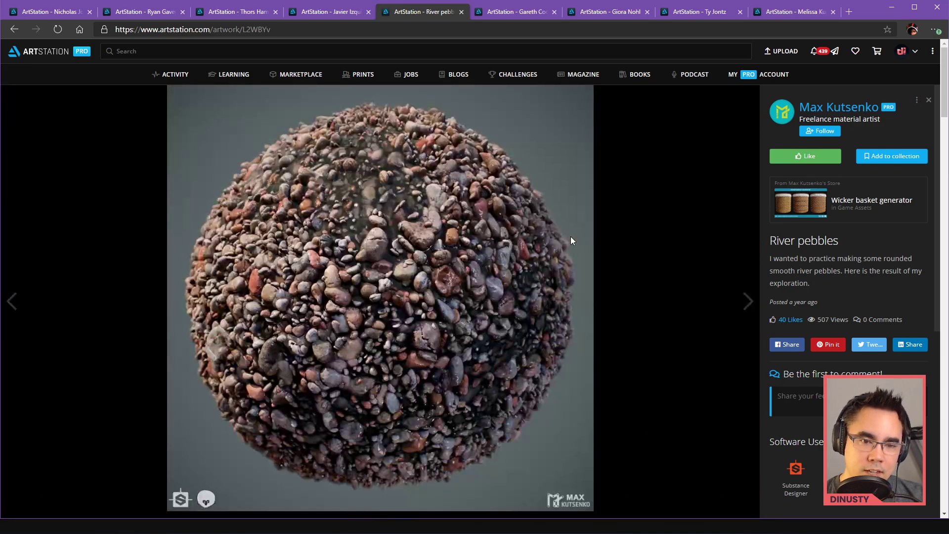
{"action": "key", "text": "alt+Left"}
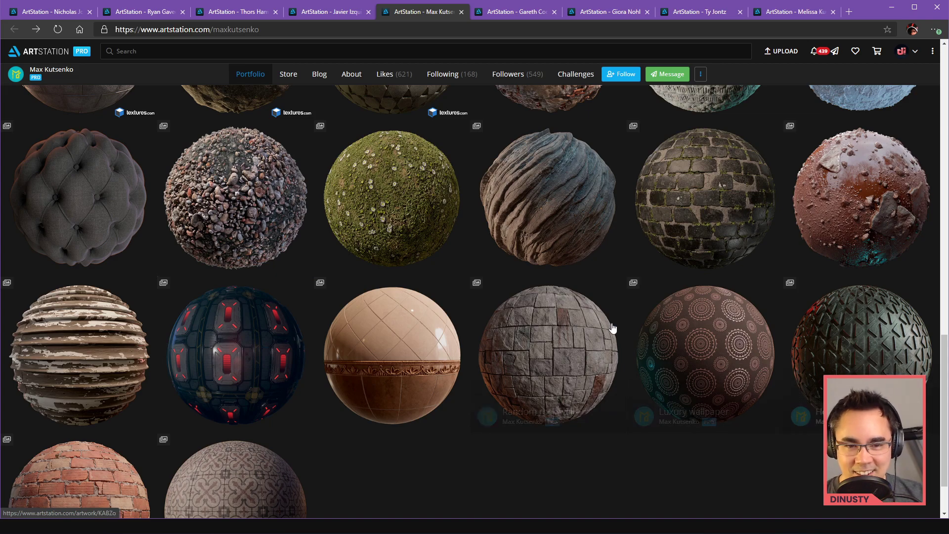
- Open the Roda de Bera wall tiles artwork, then close it to return to the portfolio
{"action": "scroll", "coordinate": [626, 335], "scroll_direction": "down", "scroll_amount": 1}
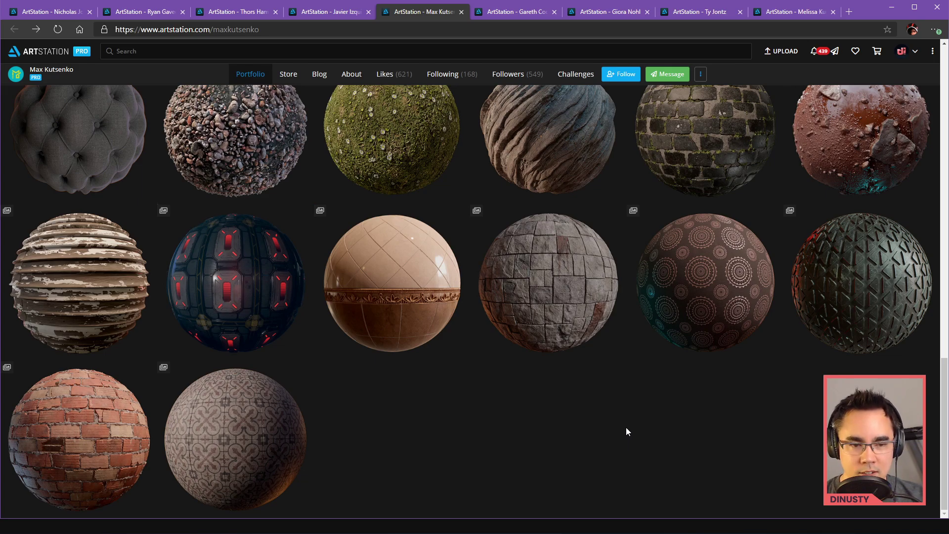
{"action": "scroll", "coordinate": [627, 428], "scroll_direction": "up", "scroll_amount": 1}
{"action": "scroll", "coordinate": [617, 448], "scroll_direction": "down", "scroll_amount": 1}
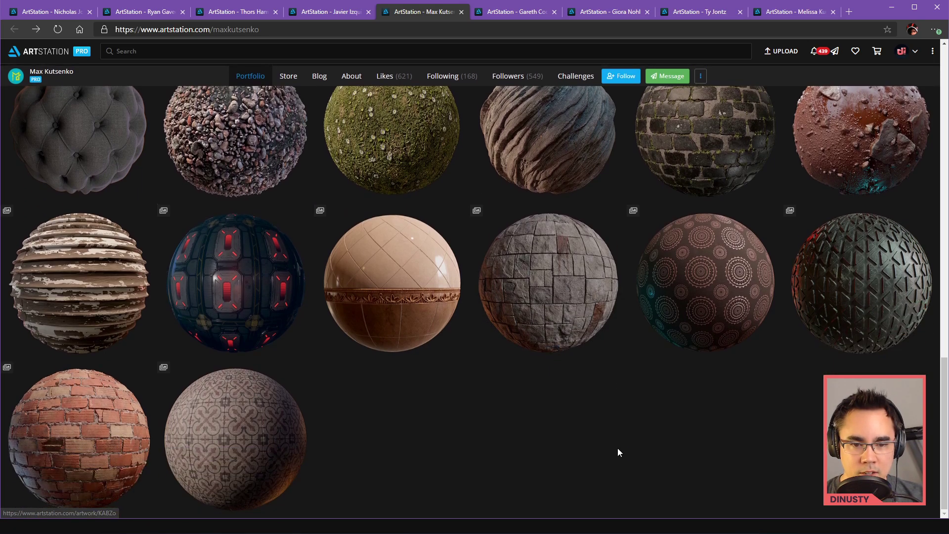
{"action": "left_click", "coordinate": [397, 273]}
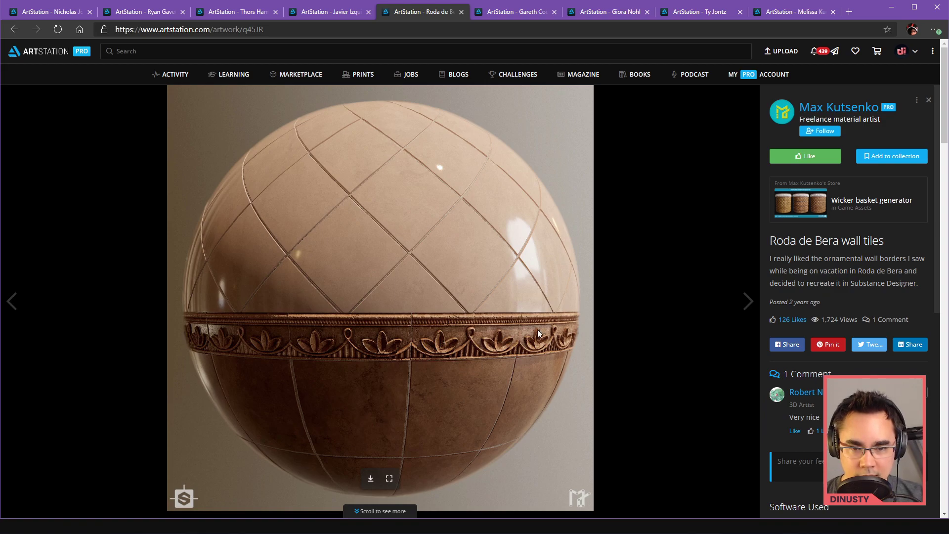
{"action": "left_click", "coordinate": [665, 291]}
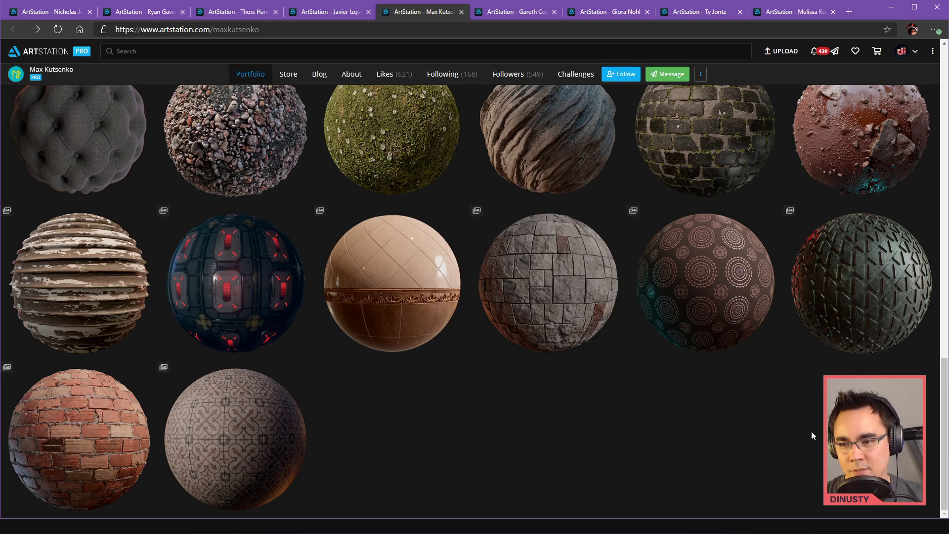
- View the Black cobblestone pavement artwork's images, then go back to the grid
{"action": "scroll", "coordinate": [811, 435], "scroll_direction": "up", "scroll_amount": 3}
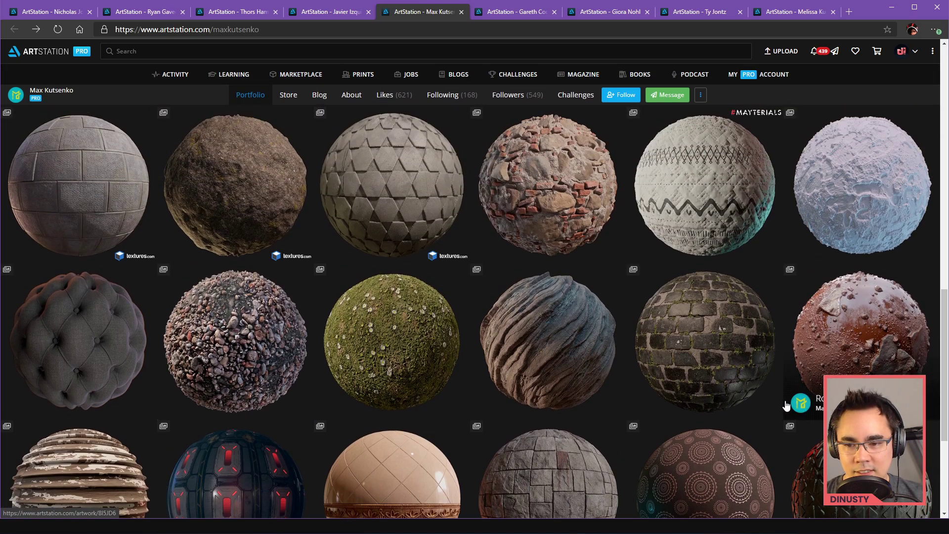
{"action": "scroll", "coordinate": [788, 403], "scroll_direction": "up", "scroll_amount": 2}
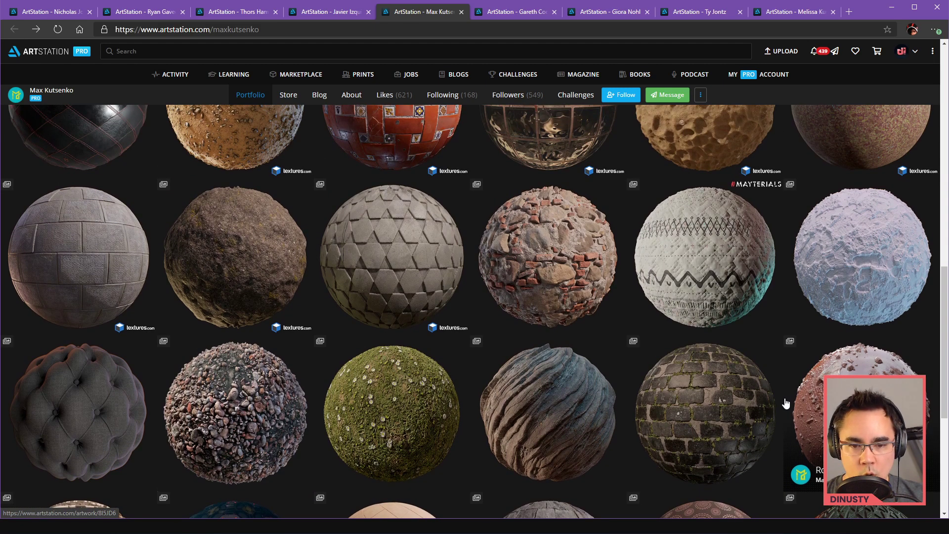
{"action": "scroll", "coordinate": [786, 403], "scroll_direction": "down", "scroll_amount": 4}
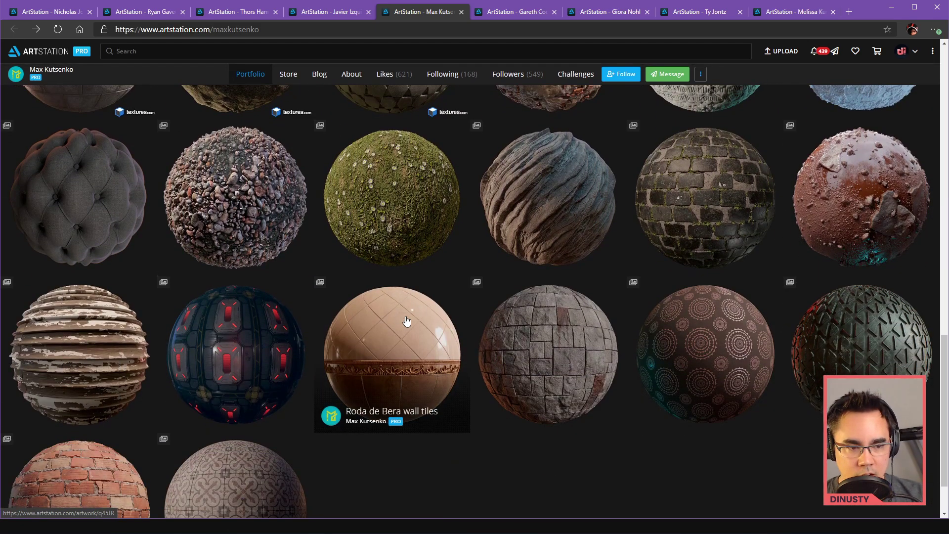
{"action": "left_click", "coordinate": [734, 189]}
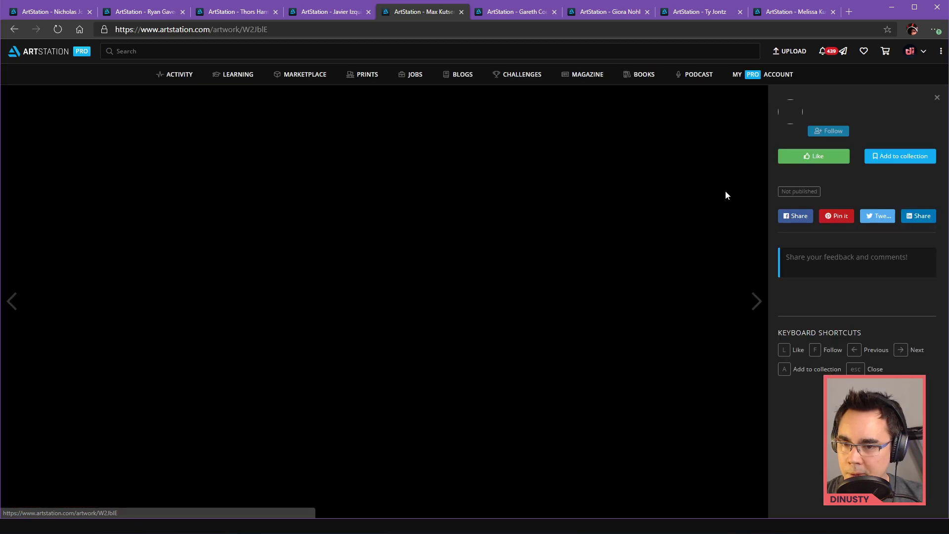
{"action": "scroll", "coordinate": [640, 339], "scroll_direction": "down", "scroll_amount": 2}
{"action": "scroll", "coordinate": [640, 341], "scroll_direction": "down", "scroll_amount": 2}
{"action": "scroll", "coordinate": [517, 307], "scroll_direction": "up", "scroll_amount": 2}
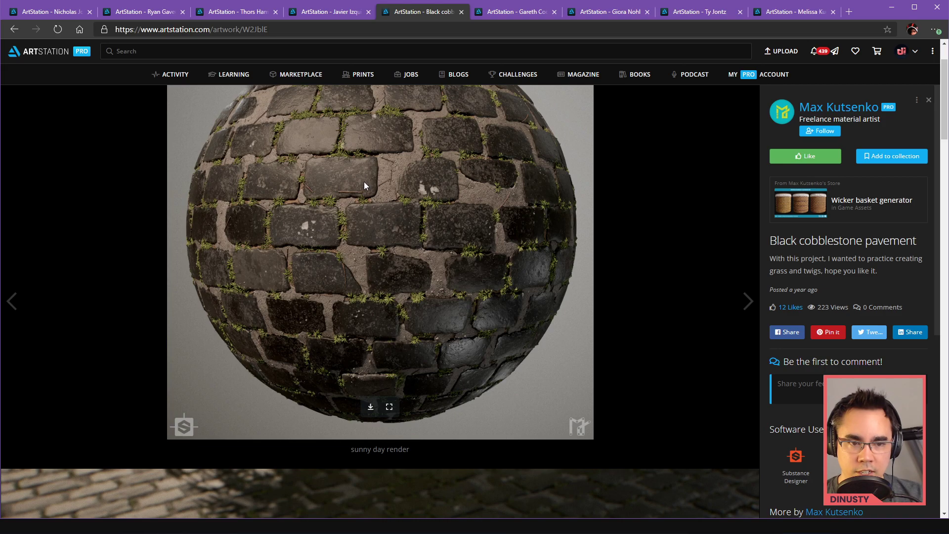
{"action": "scroll", "coordinate": [399, 207], "scroll_direction": "down", "scroll_amount": 6}
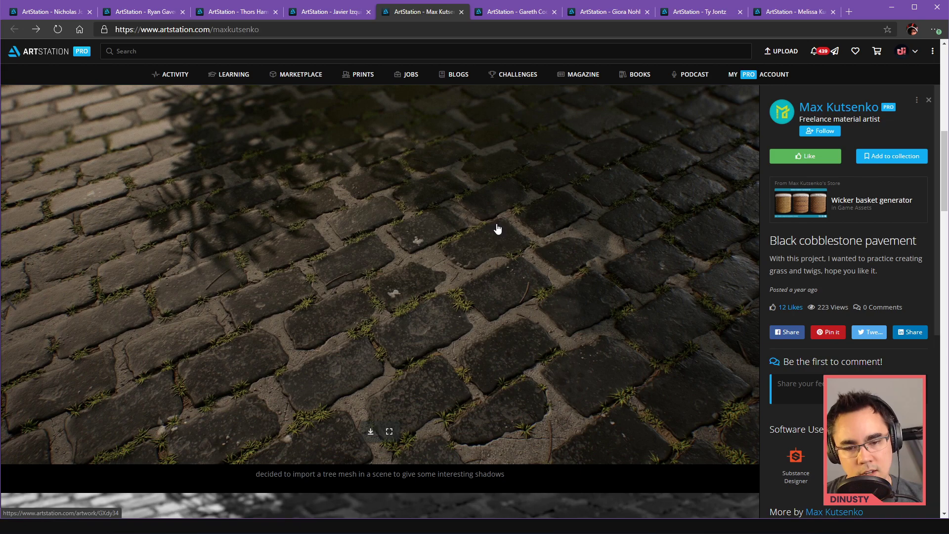
{"action": "key", "text": "alt+Left"}
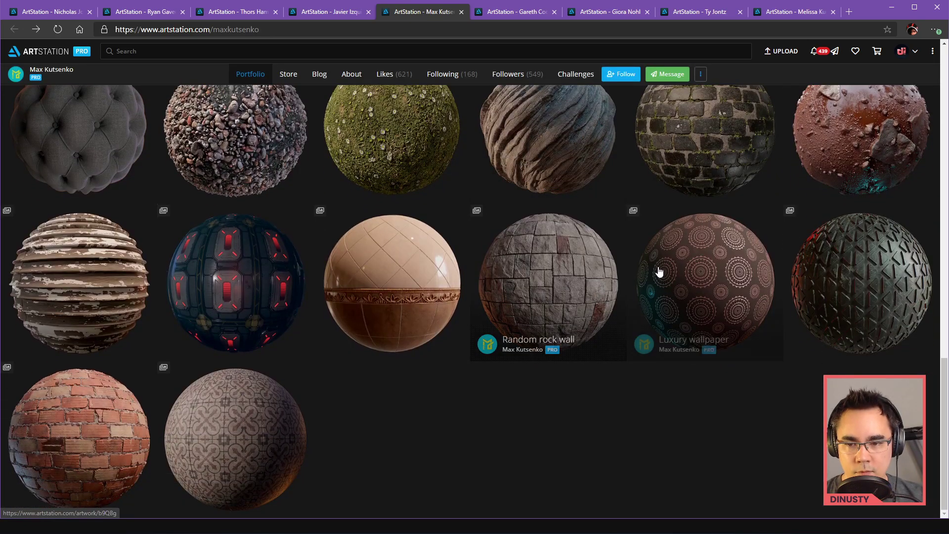
- Briefly view Luxury wallpaper and Sloppy brick wall, returning to the grid after each
{"action": "left_click", "coordinate": [660, 272]}
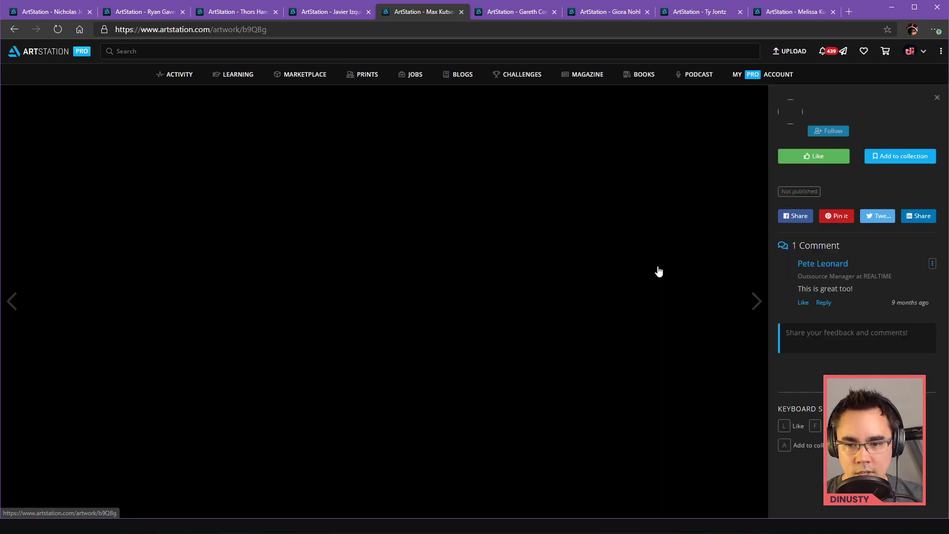
{"action": "key", "text": "alt+Left"}
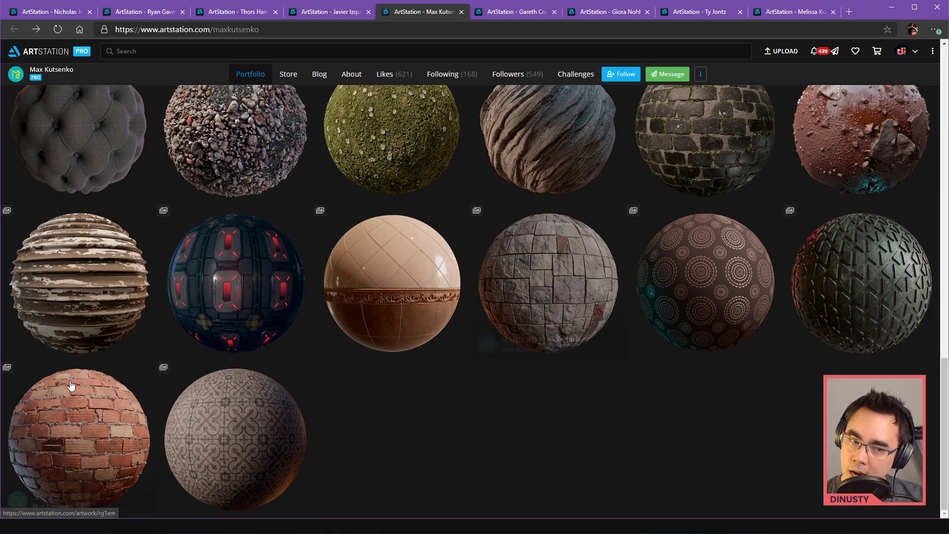
{"action": "left_click", "coordinate": [120, 402]}
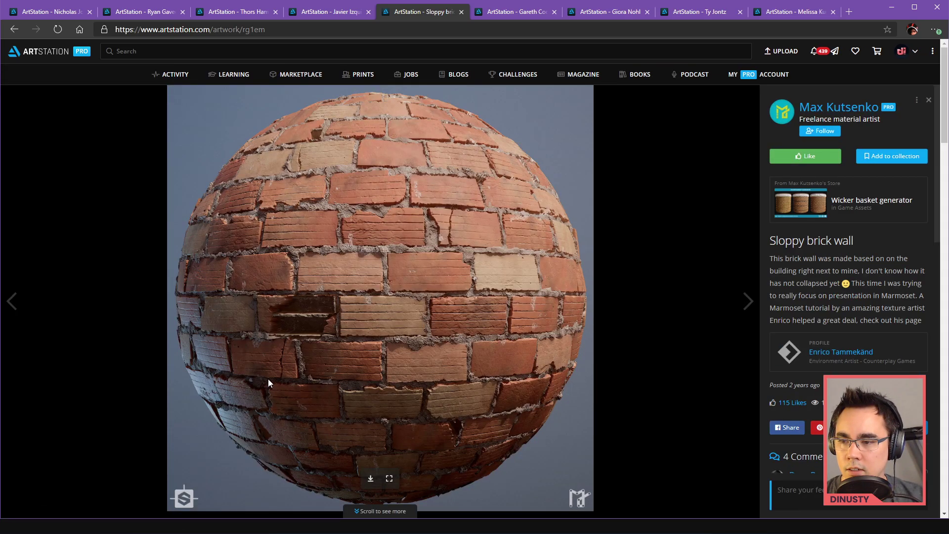
{"action": "key", "text": "alt+Left"}
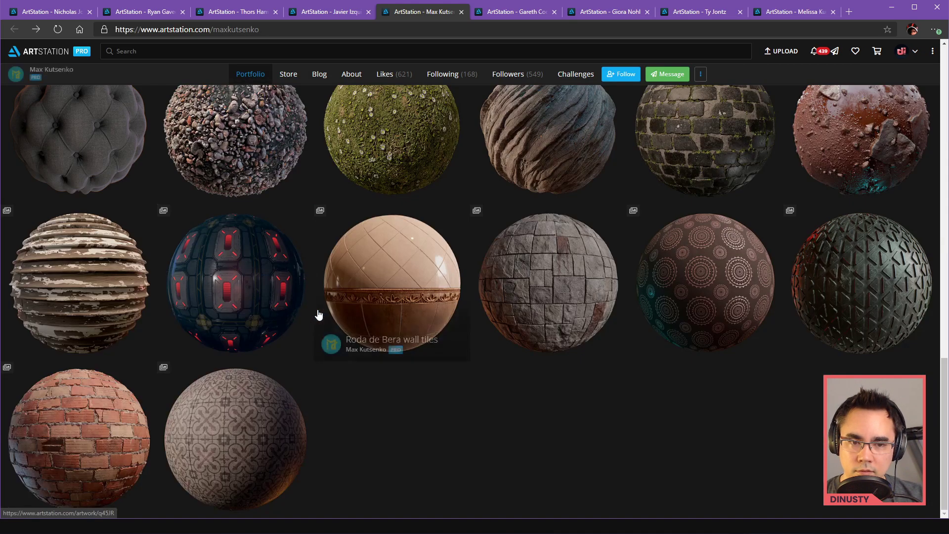
{"action": "scroll", "coordinate": [518, 321], "scroll_direction": "up", "scroll_amount": 4}
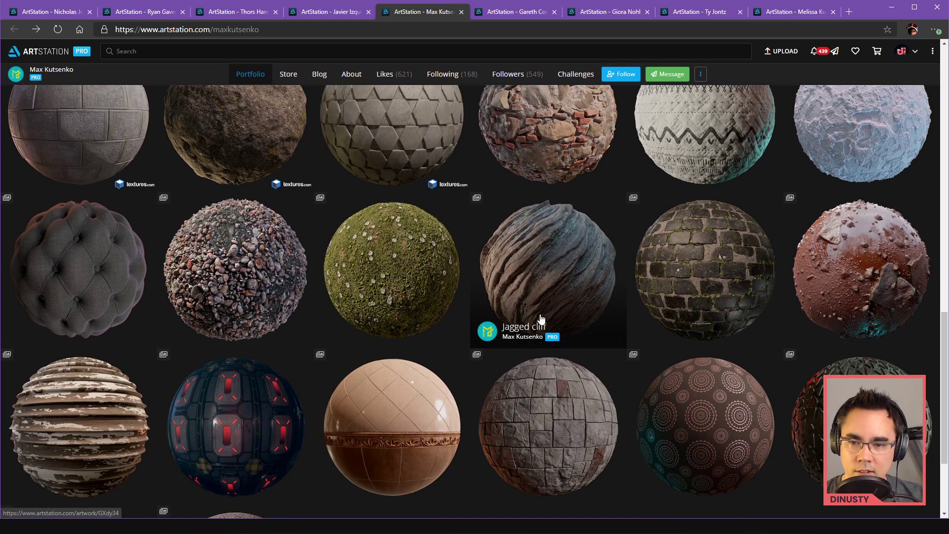
- Reopen Black cobblestone pavement and scroll through its first renders
{"action": "left_click", "coordinate": [714, 299]}
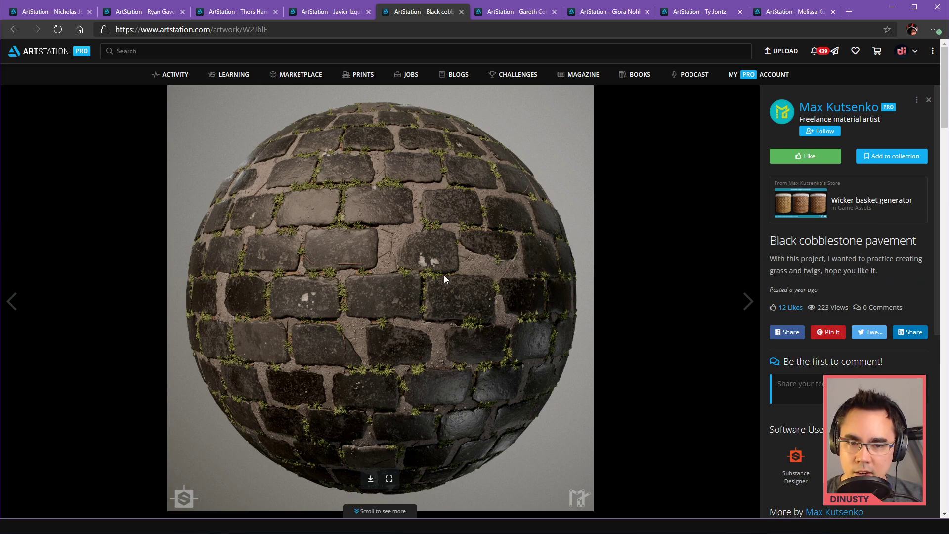
{"action": "scroll", "coordinate": [437, 343], "scroll_direction": "down", "scroll_amount": 10}
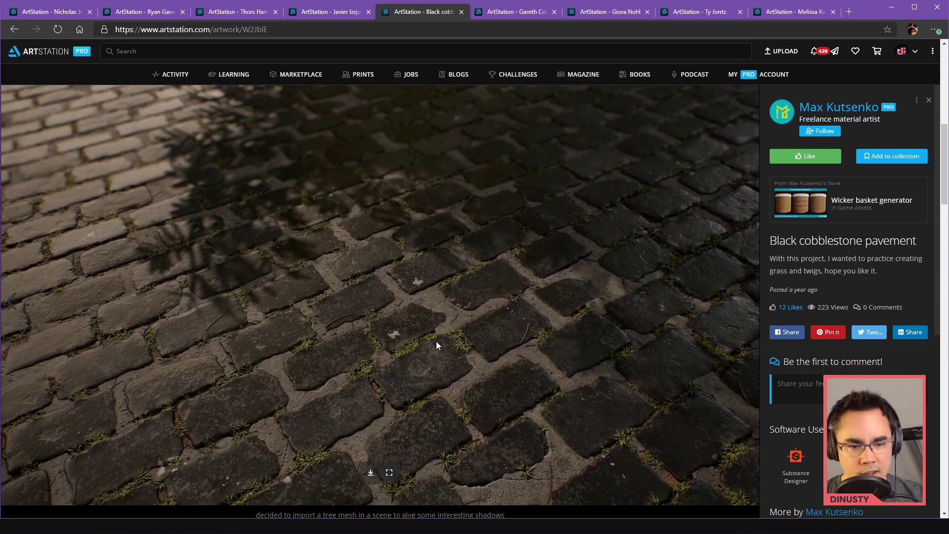
{"action": "scroll", "coordinate": [447, 298], "scroll_direction": "down", "scroll_amount": 3}
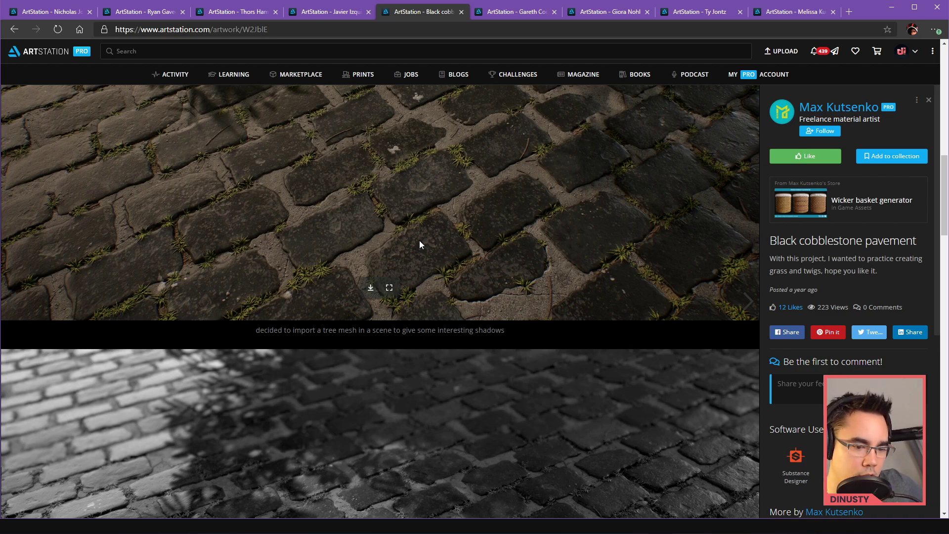
{"action": "scroll", "coordinate": [419, 240], "scroll_direction": "down", "scroll_amount": 6}
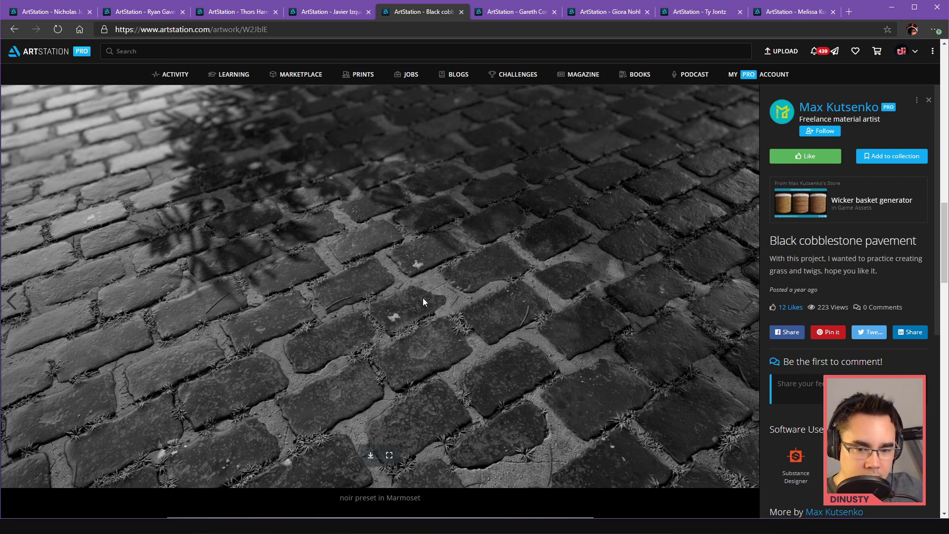
{"action": "scroll", "coordinate": [551, 429], "scroll_direction": "down", "scroll_amount": 2}
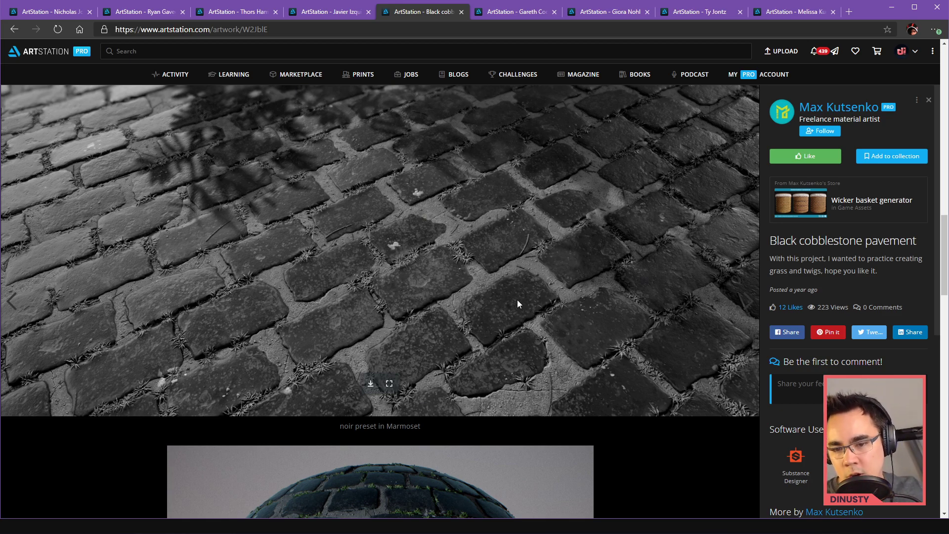
{"action": "scroll", "coordinate": [571, 312], "scroll_direction": "down", "scroll_amount": 9}
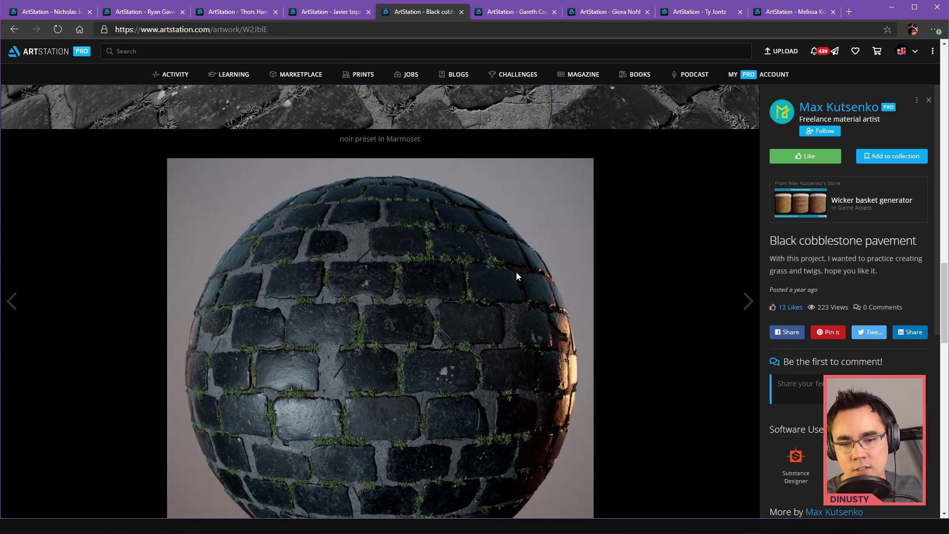
{"action": "scroll", "coordinate": [518, 249], "scroll_direction": "down", "scroll_amount": 5}
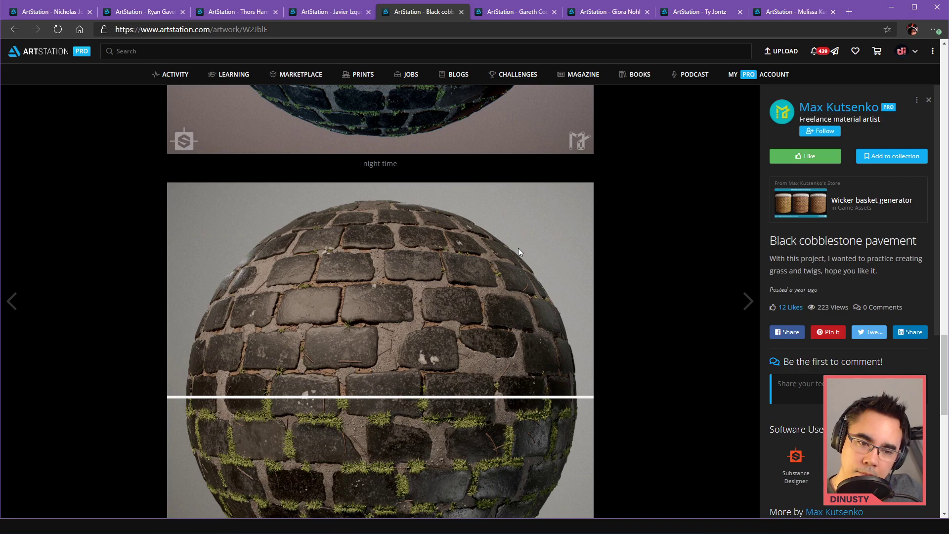
- Scroll through the remaining cobblestone renders, then return to the portfolio grid
{"action": "scroll", "coordinate": [518, 245], "scroll_direction": "down", "scroll_amount": 15}
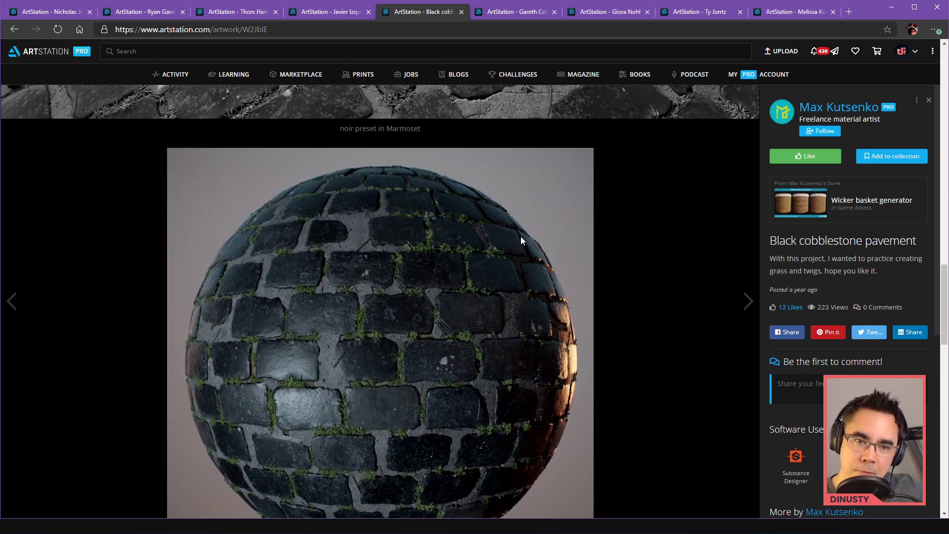
{"action": "scroll", "coordinate": [445, 300], "scroll_direction": "down", "scroll_amount": 1}
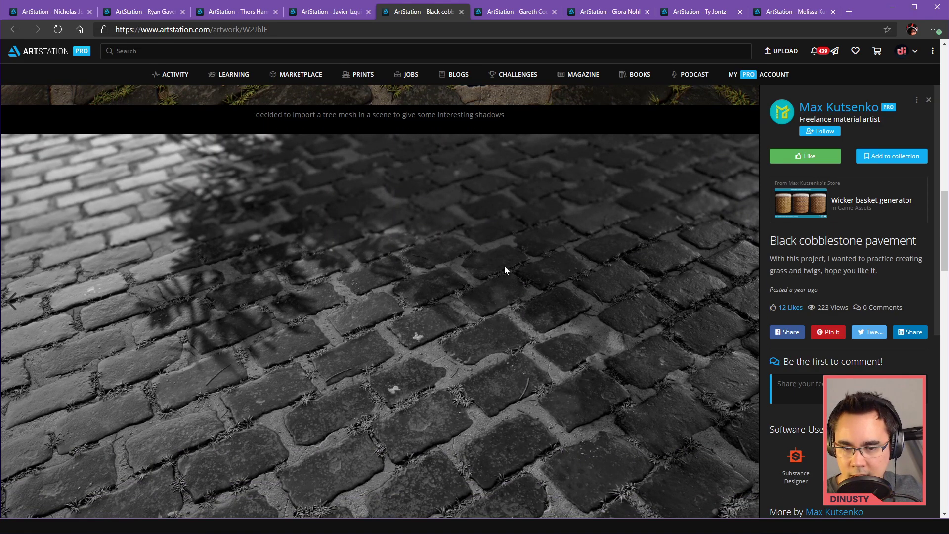
{"action": "scroll", "coordinate": [504, 267], "scroll_direction": "down", "scroll_amount": 12}
{"action": "scroll", "coordinate": [407, 277], "scroll_direction": "down", "scroll_amount": 6}
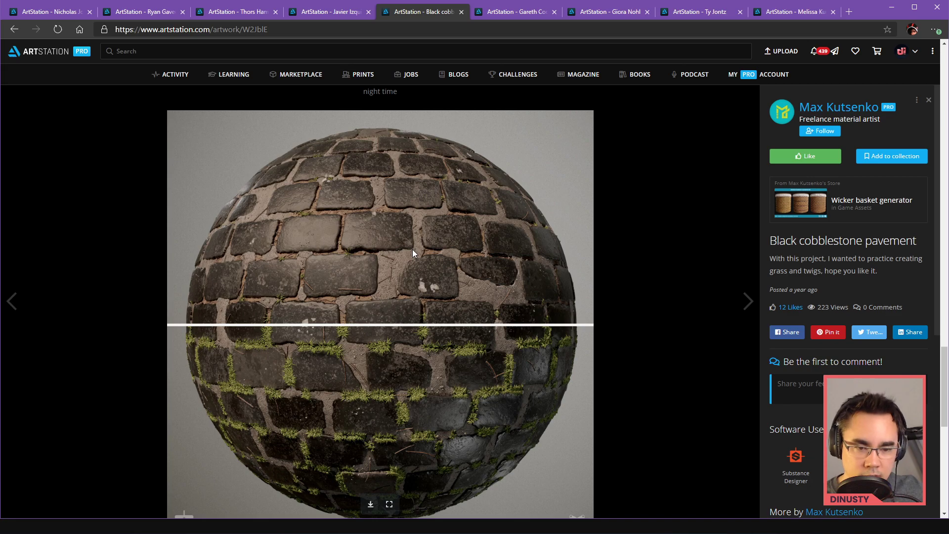
{"action": "scroll", "coordinate": [402, 253], "scroll_direction": "down", "scroll_amount": 18}
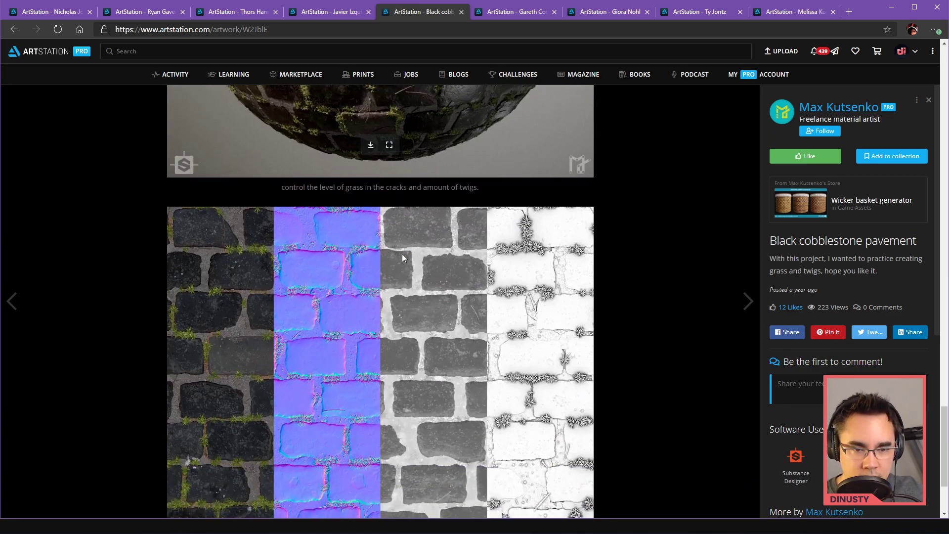
{"action": "scroll", "coordinate": [403, 253], "scroll_direction": "up", "scroll_amount": 1}
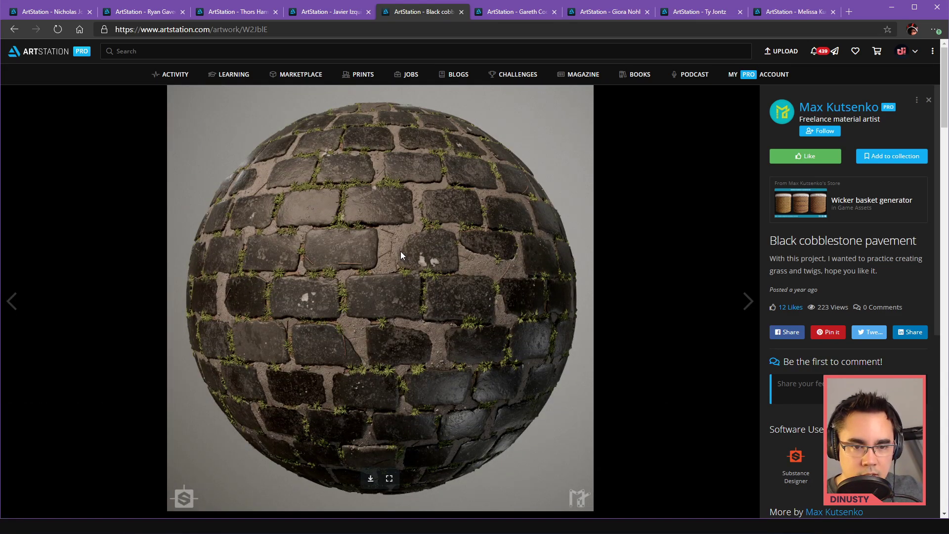
{"action": "key", "text": "alt+Left"}
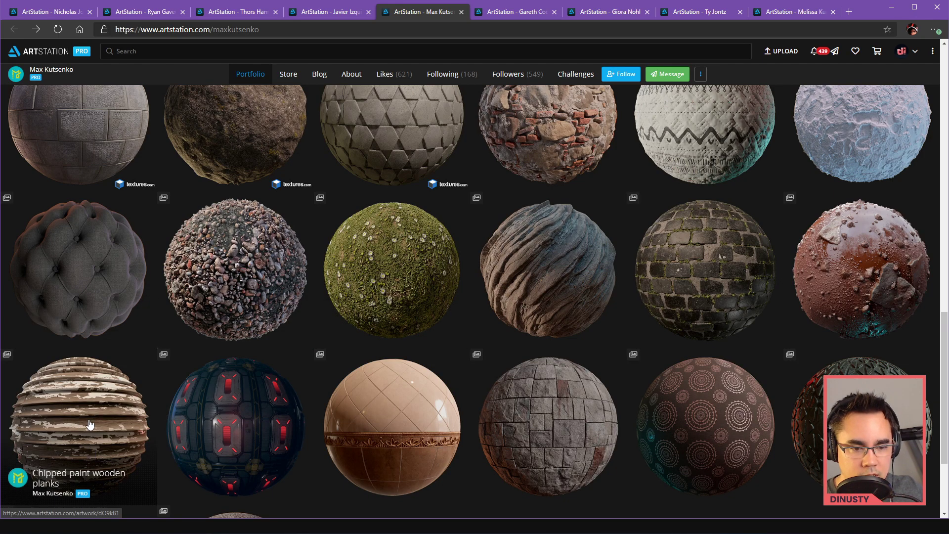
{"action": "scroll", "coordinate": [99, 418], "scroll_direction": "down", "scroll_amount": 3}
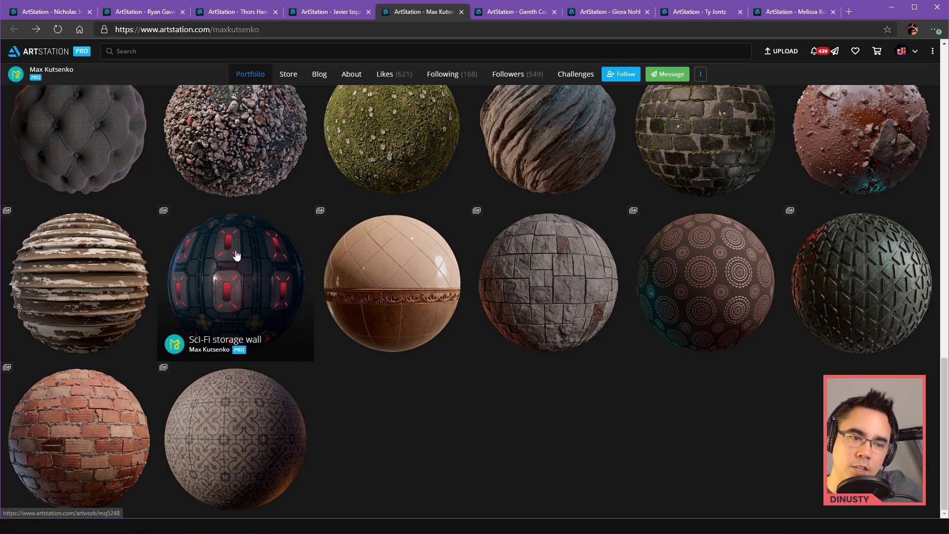
{"action": "left_click", "coordinate": [244, 273]}
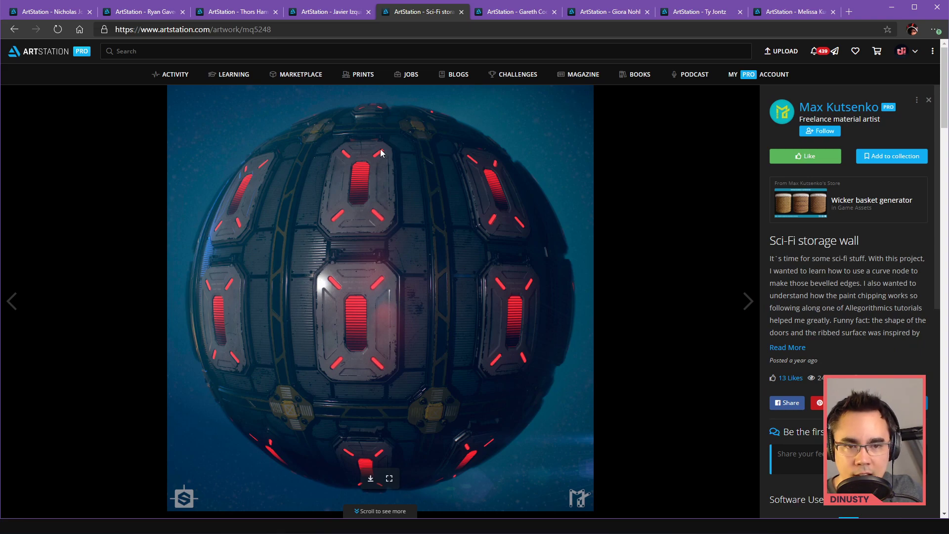
{"action": "scroll", "coordinate": [426, 173], "scroll_direction": "down", "scroll_amount": 8}
{"action": "scroll", "coordinate": [447, 235], "scroll_direction": "down", "scroll_amount": 4}
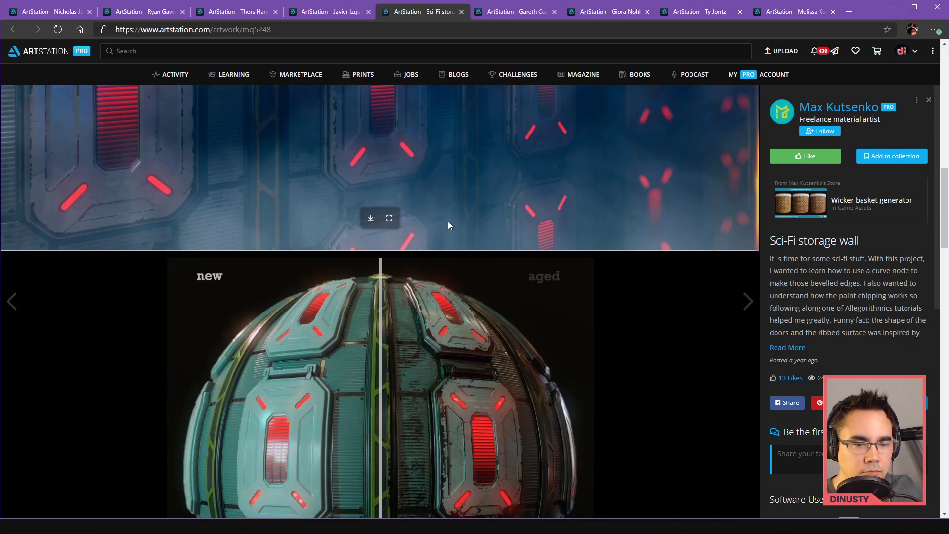
{"action": "scroll", "coordinate": [448, 221], "scroll_direction": "down", "scroll_amount": 3}
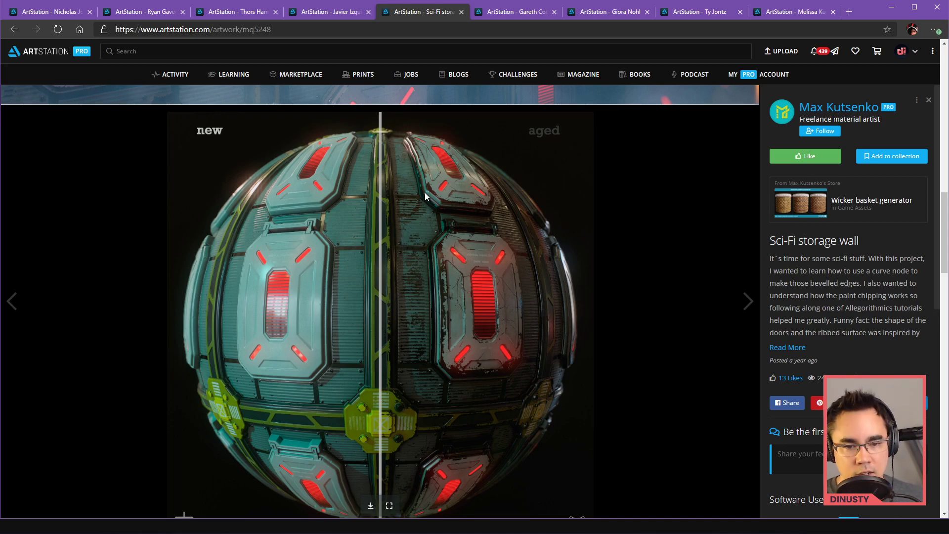
{"action": "scroll", "coordinate": [459, 285], "scroll_direction": "down", "scroll_amount": 8}
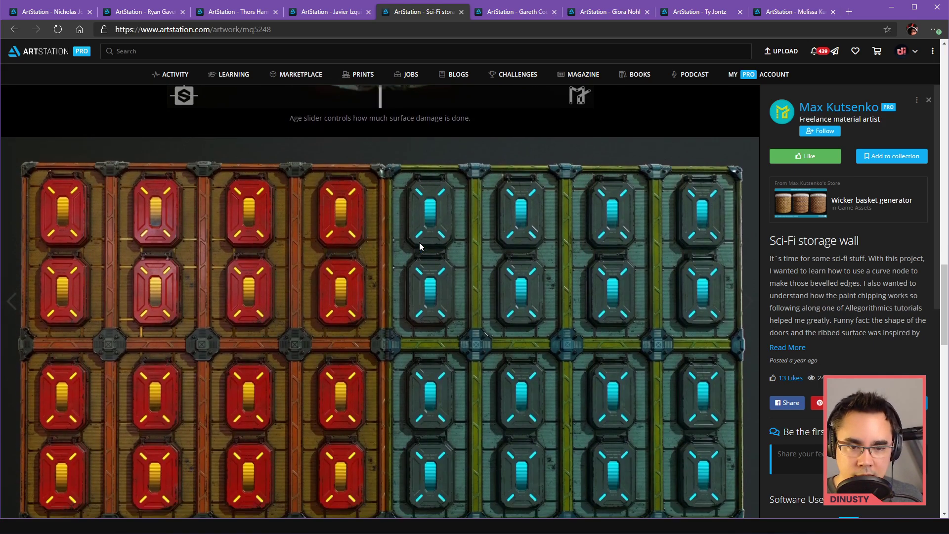
{"action": "scroll", "coordinate": [419, 243], "scroll_direction": "up", "scroll_amount": 8}
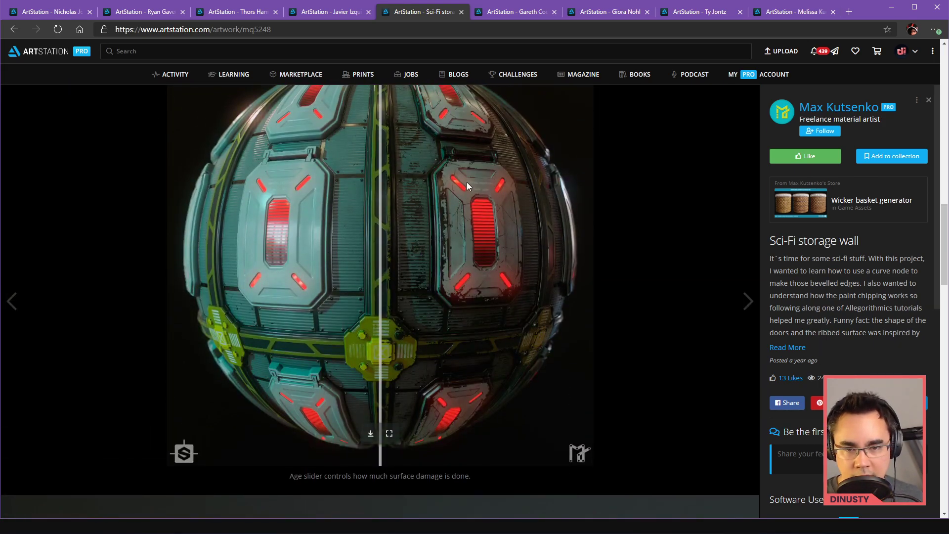
{"action": "scroll", "coordinate": [394, 247], "scroll_direction": "up", "scroll_amount": 3}
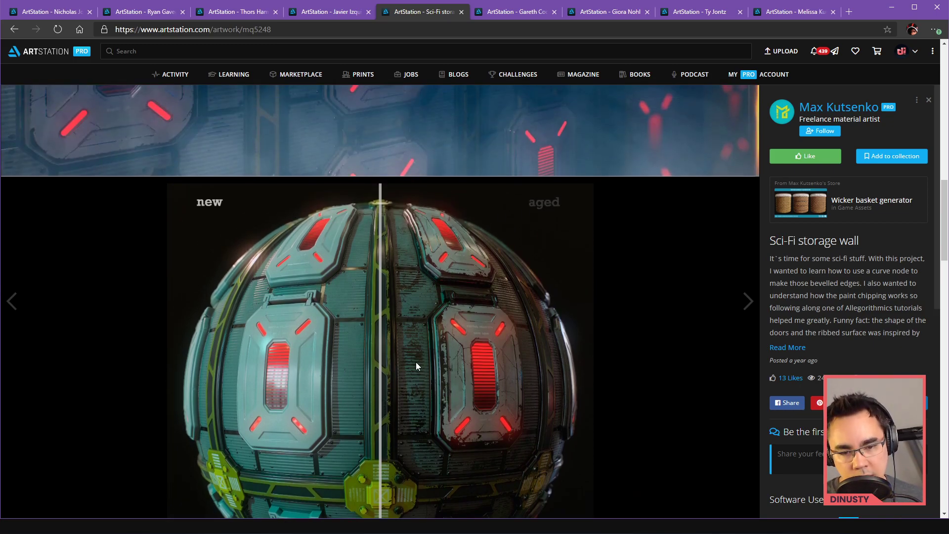
{"action": "scroll", "coordinate": [416, 365], "scroll_direction": "down", "scroll_amount": 12}
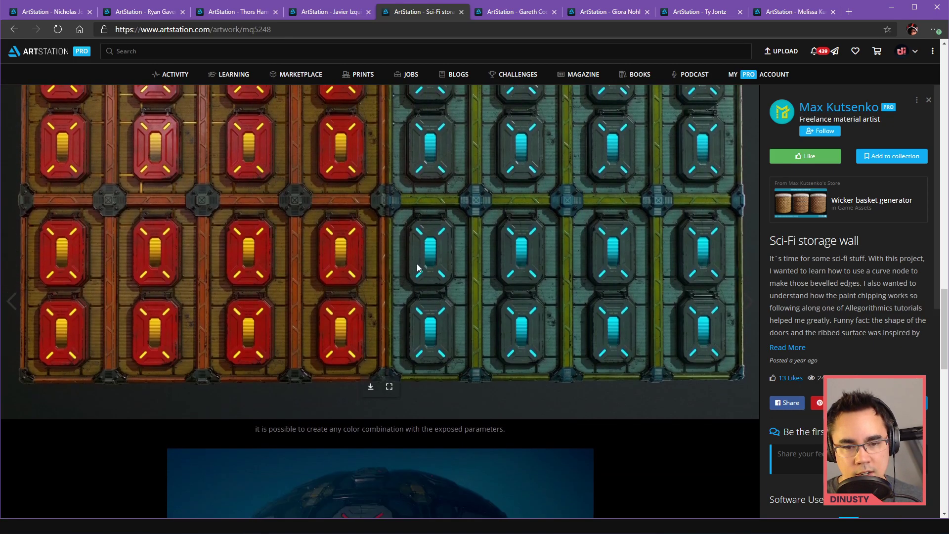
{"action": "scroll", "coordinate": [416, 267], "scroll_direction": "down", "scroll_amount": 14}
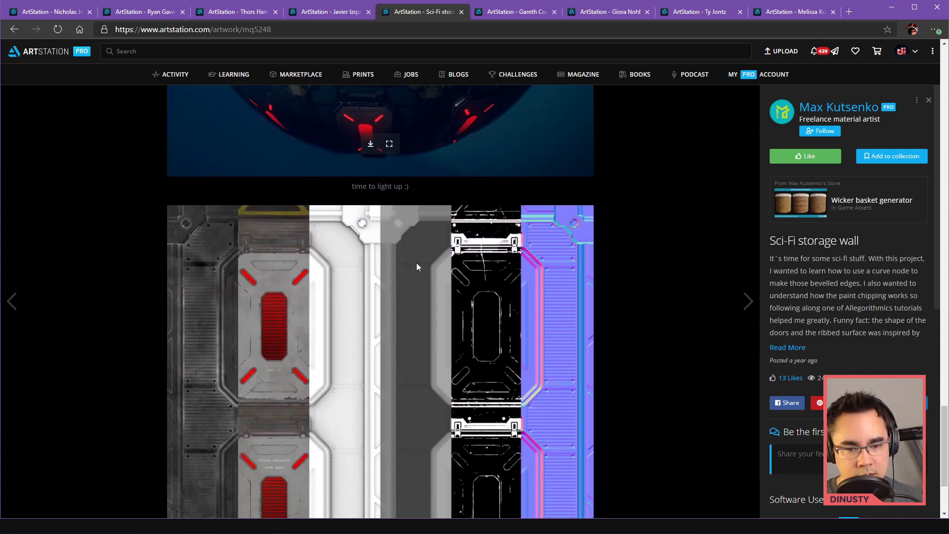
{"action": "scroll", "coordinate": [417, 263], "scroll_direction": "down", "scroll_amount": 2}
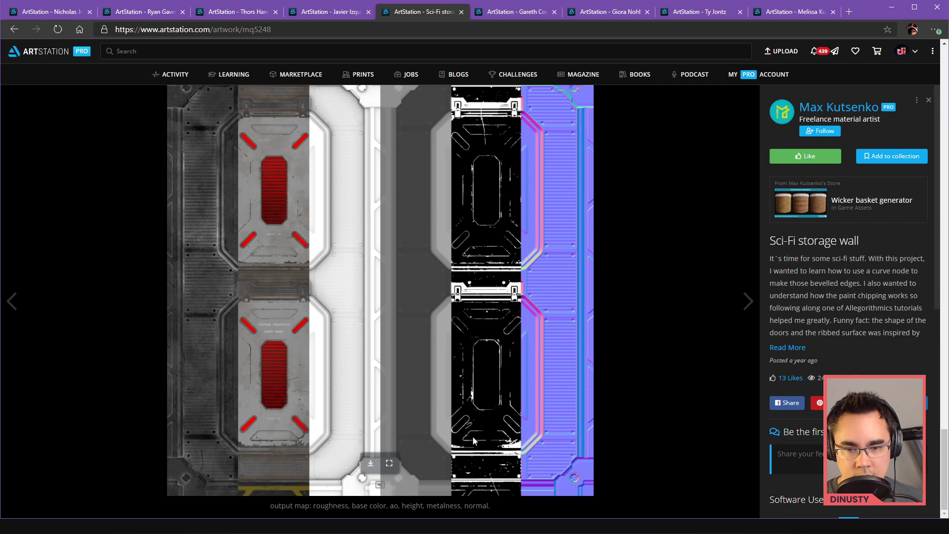
{"action": "scroll", "coordinate": [542, 418], "scroll_direction": "up", "scroll_amount": 15}
{"action": "scroll", "coordinate": [542, 417], "scroll_direction": "up", "scroll_amount": 15}
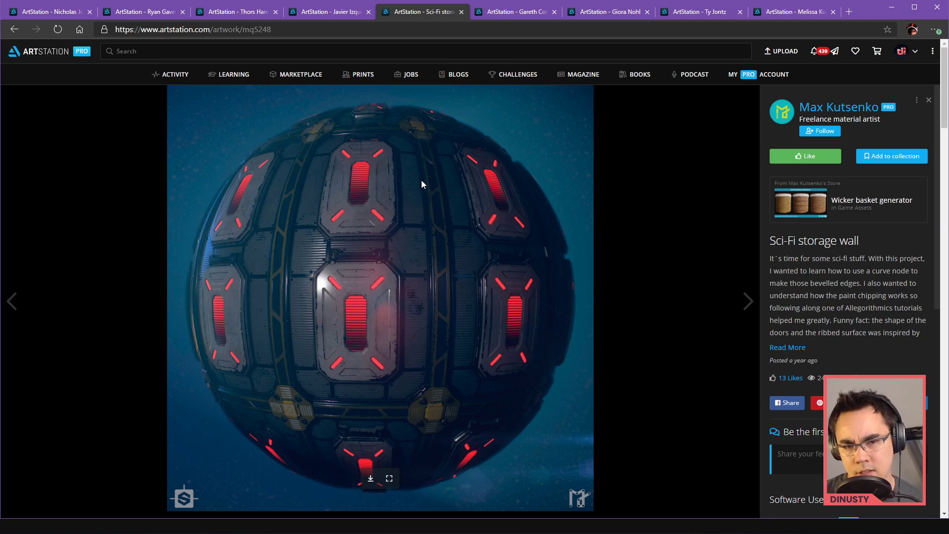
{"action": "key", "text": "alt+Left"}
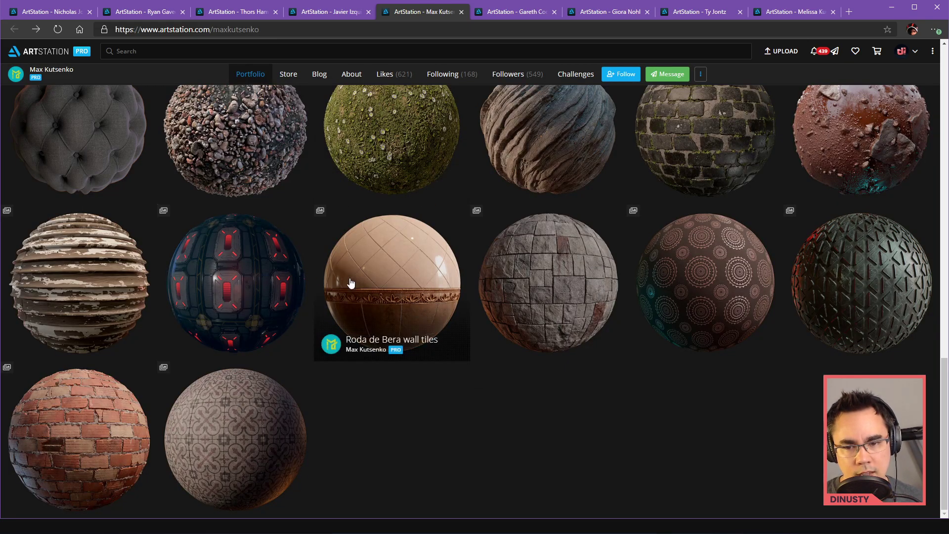
- View the Medieval brick wall artwork's renders, then go back to the portfolio grid
{"action": "scroll", "coordinate": [554, 378], "scroll_direction": "up", "scroll_amount": 5}
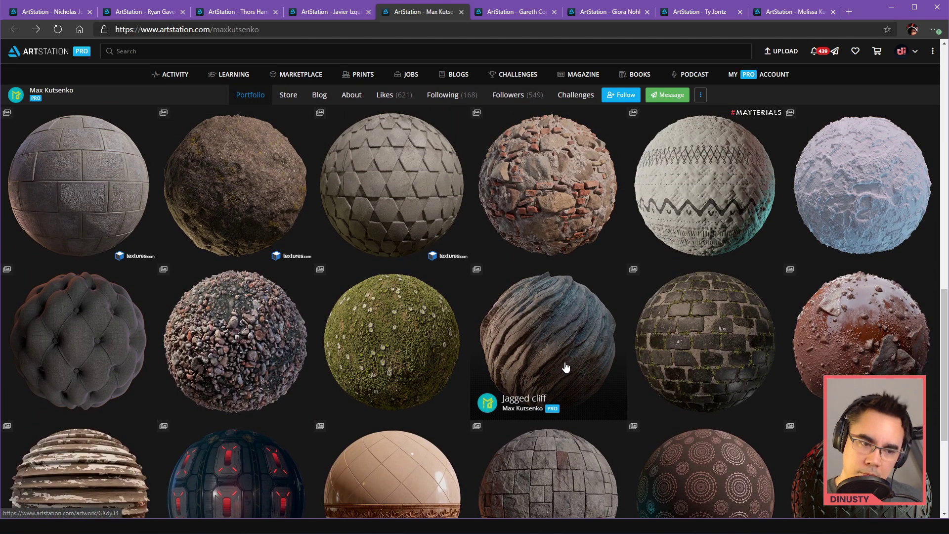
{"action": "scroll", "coordinate": [561, 366], "scroll_direction": "up", "scroll_amount": 2}
{"action": "left_click", "coordinate": [99, 247]}
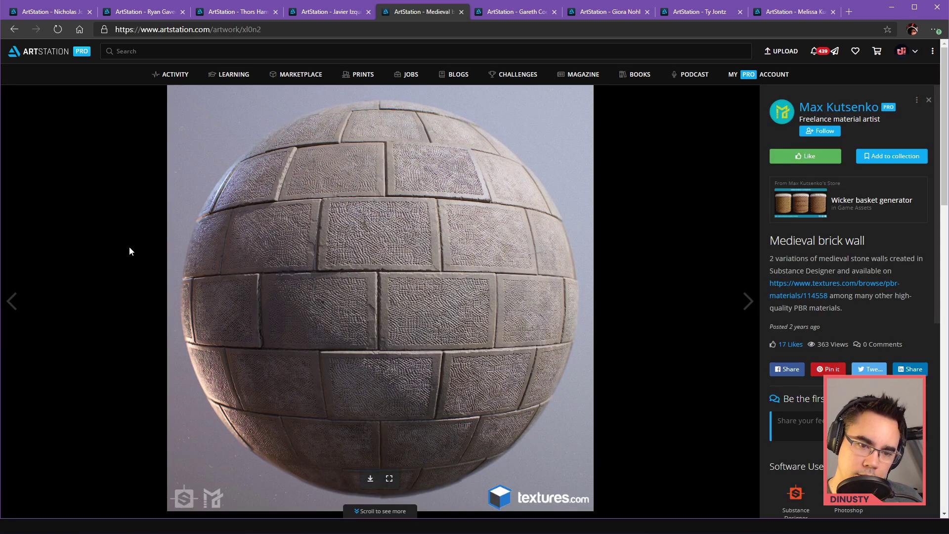
{"action": "scroll", "coordinate": [523, 316], "scroll_direction": "down", "scroll_amount": 9}
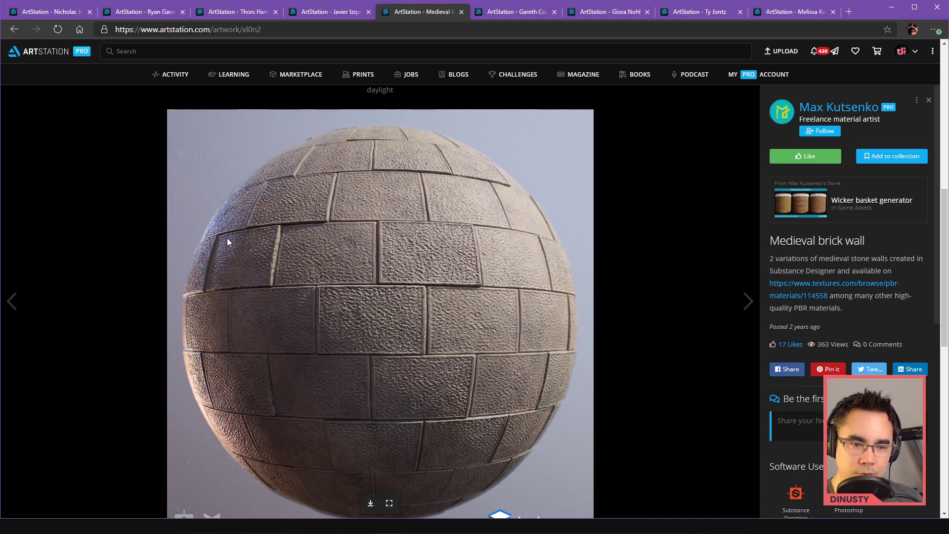
{"action": "scroll", "coordinate": [280, 309], "scroll_direction": "down", "scroll_amount": 8}
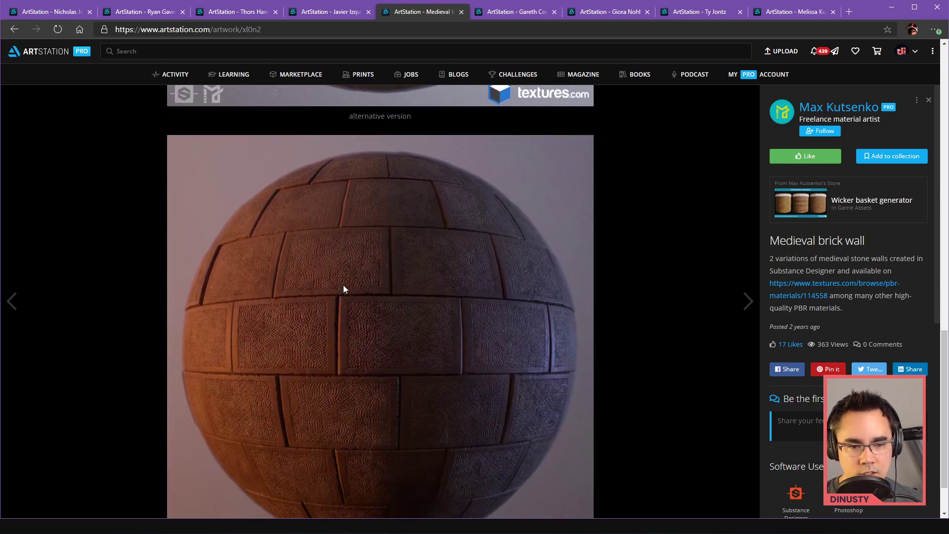
{"action": "scroll", "coordinate": [344, 282], "scroll_direction": "down", "scroll_amount": 1}
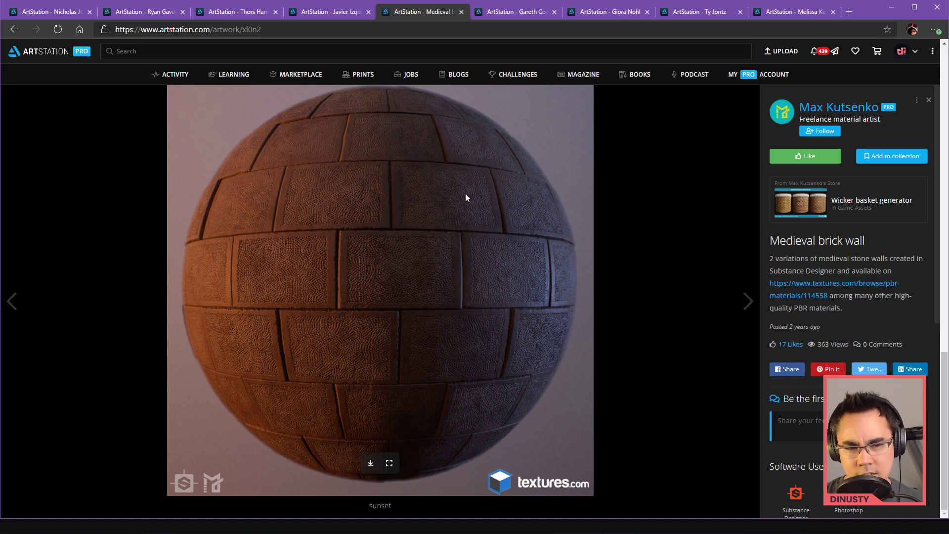
{"action": "scroll", "coordinate": [466, 197], "scroll_direction": "up", "scroll_amount": 8}
{"action": "scroll", "coordinate": [466, 198], "scroll_direction": "down", "scroll_amount": 6}
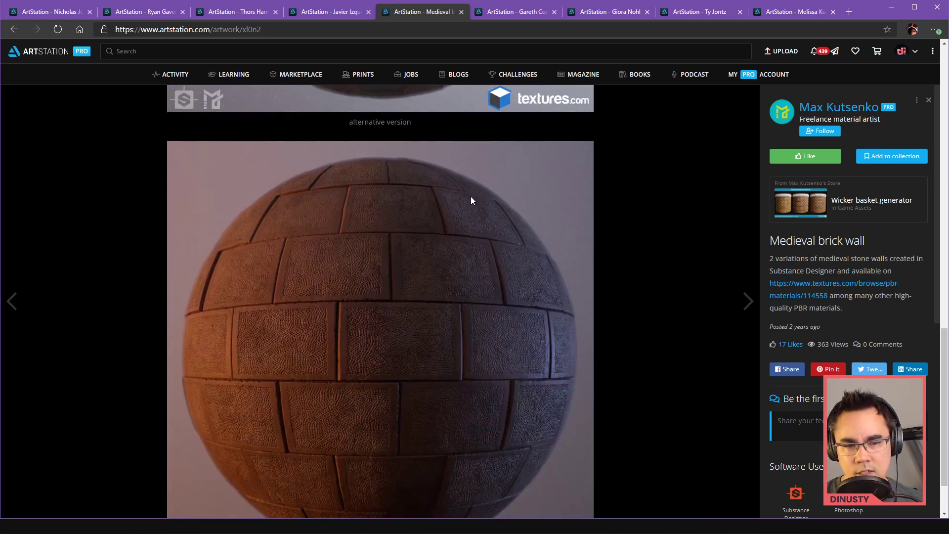
{"action": "scroll", "coordinate": [417, 349], "scroll_direction": "down", "scroll_amount": 1}
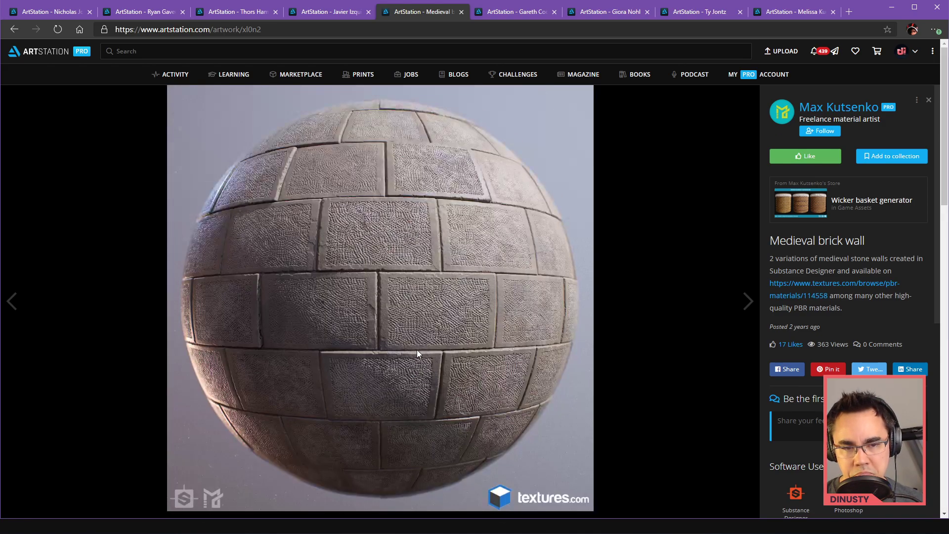
{"action": "key", "text": "alt+Left"}
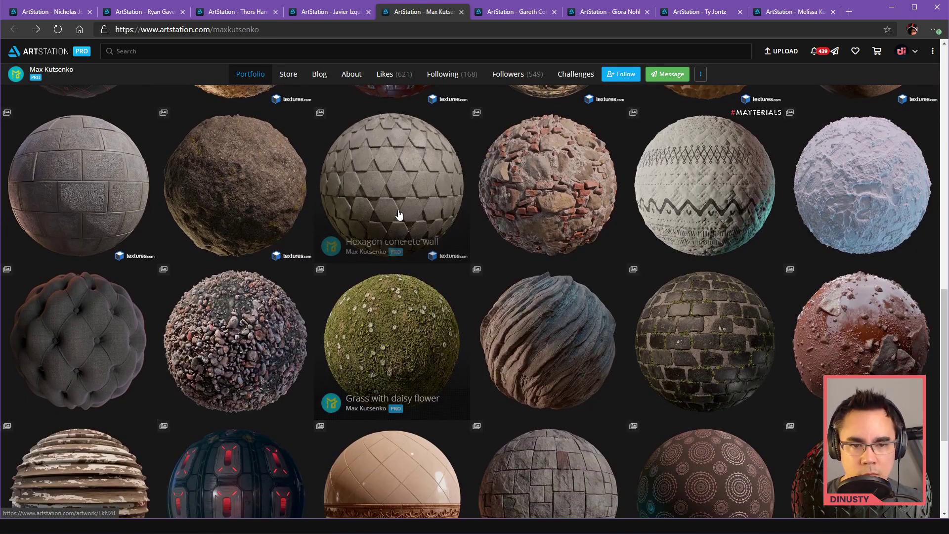
- Glance at Hexagon concrete wall, then open #Mayterials - Day 9 - Quilted
{"action": "left_click", "coordinate": [399, 214]}
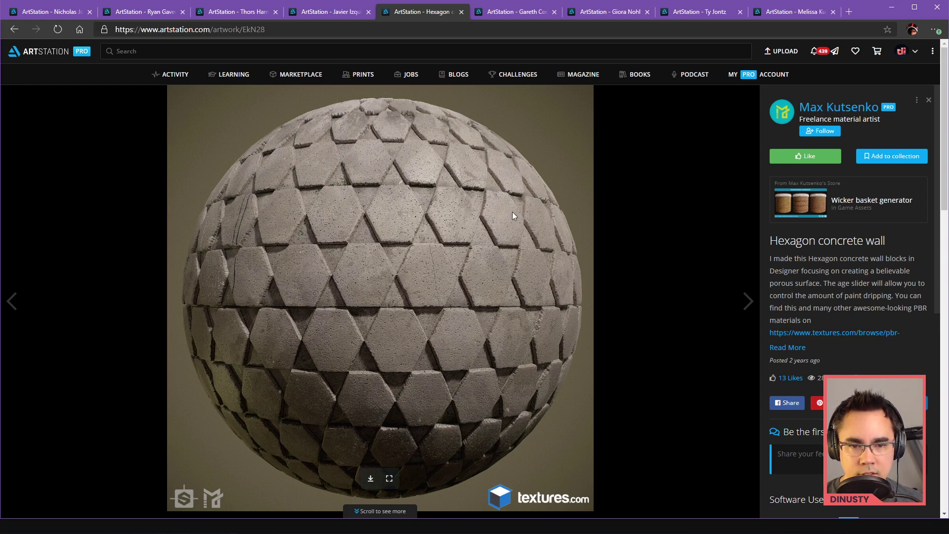
{"action": "key", "text": "alt+Left"}
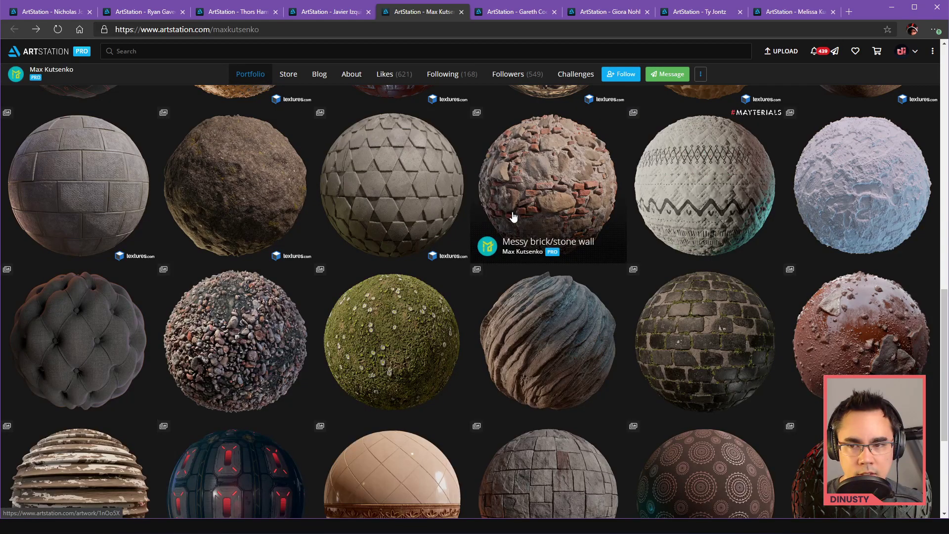
{"action": "left_click", "coordinate": [783, 173]}
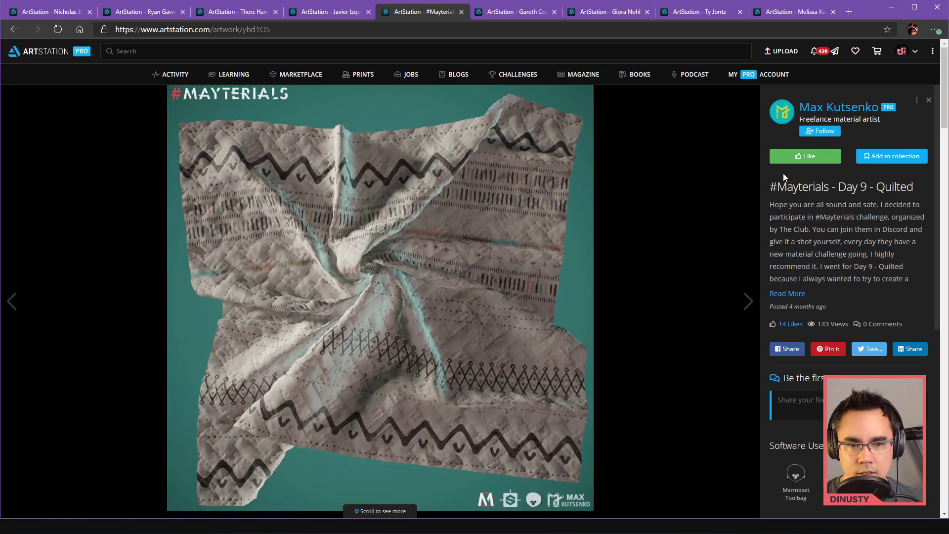
- Scroll through the quilted fabric and sphere renders
{"action": "scroll", "coordinate": [675, 151], "scroll_direction": "down", "scroll_amount": 4}
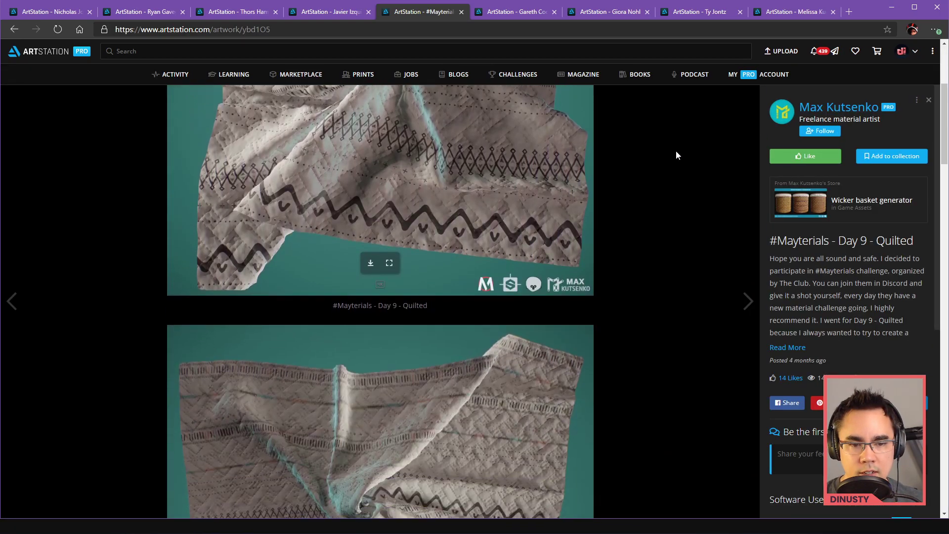
{"action": "scroll", "coordinate": [676, 156], "scroll_direction": "down", "scroll_amount": 4}
{"action": "scroll", "coordinate": [677, 155], "scroll_direction": "down", "scroll_amount": 4}
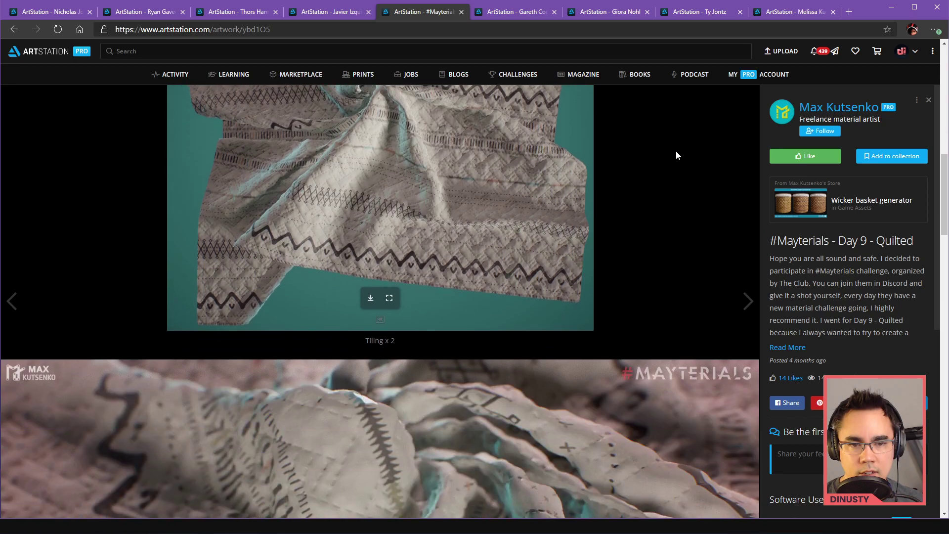
{"action": "scroll", "coordinate": [676, 155], "scroll_direction": "down", "scroll_amount": 4}
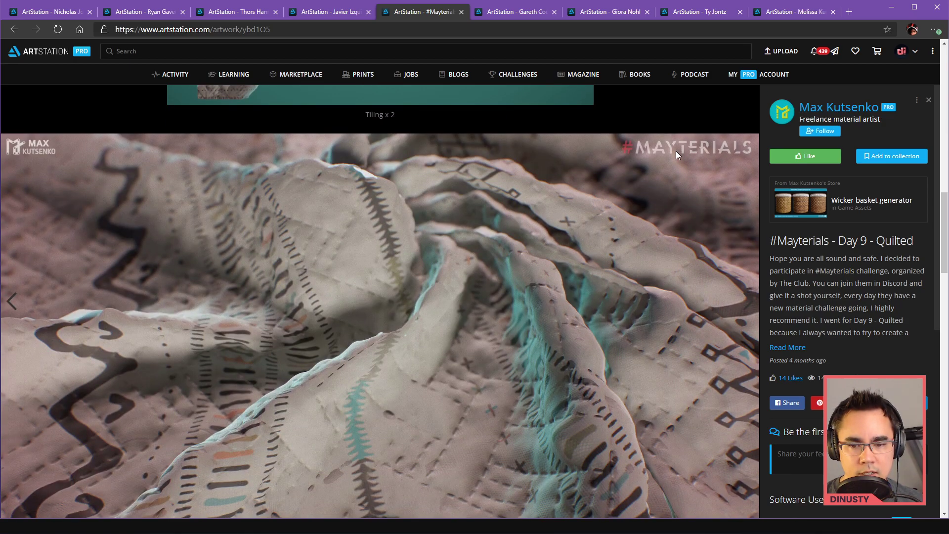
{"action": "scroll", "coordinate": [676, 152], "scroll_direction": "down", "scroll_amount": 6}
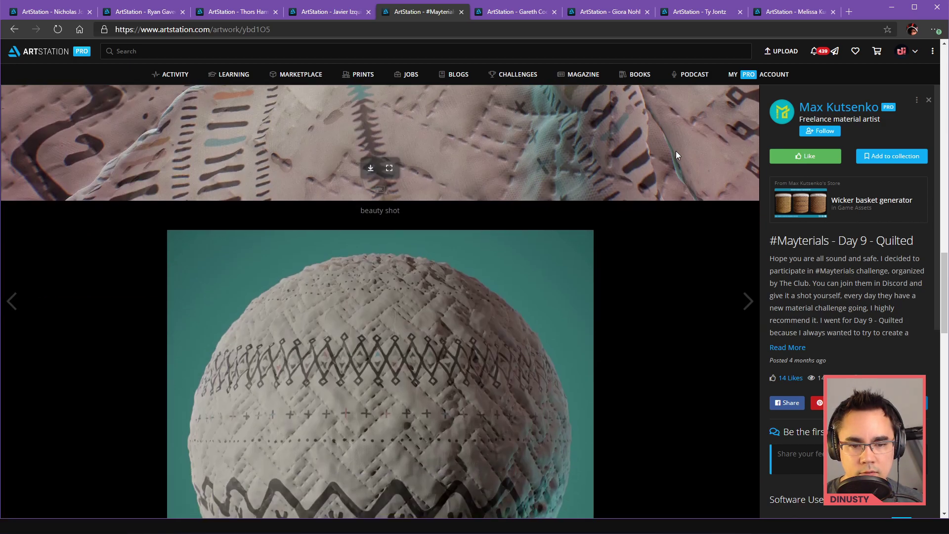
{"action": "scroll", "coordinate": [676, 151], "scroll_direction": "down", "scroll_amount": 8}
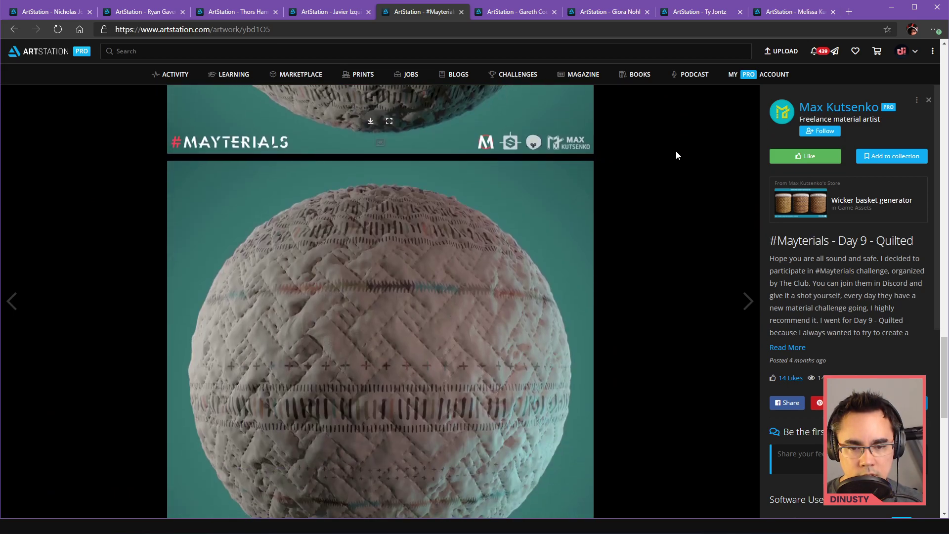
{"action": "scroll", "coordinate": [675, 150], "scroll_direction": "down", "scroll_amount": 2}
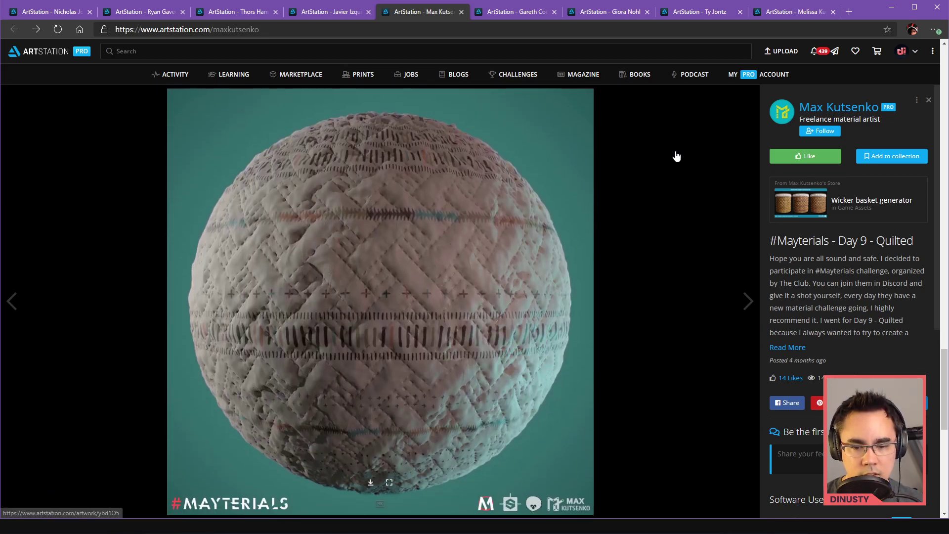
- Close the quilted artwork and open the Old Tavern Door artwork from the grid
{"action": "left_click", "coordinate": [676, 150]}
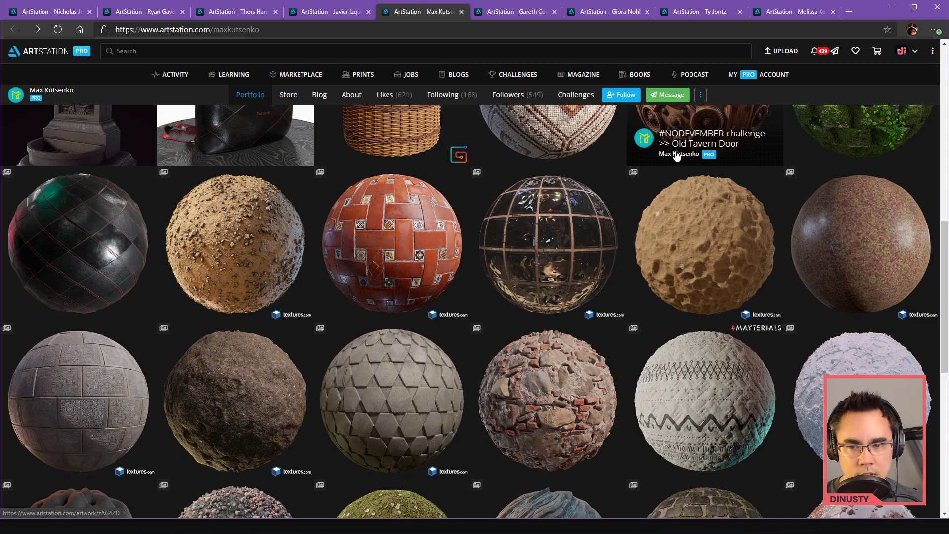
{"action": "scroll", "coordinate": [676, 156], "scroll_direction": "up", "scroll_amount": 2}
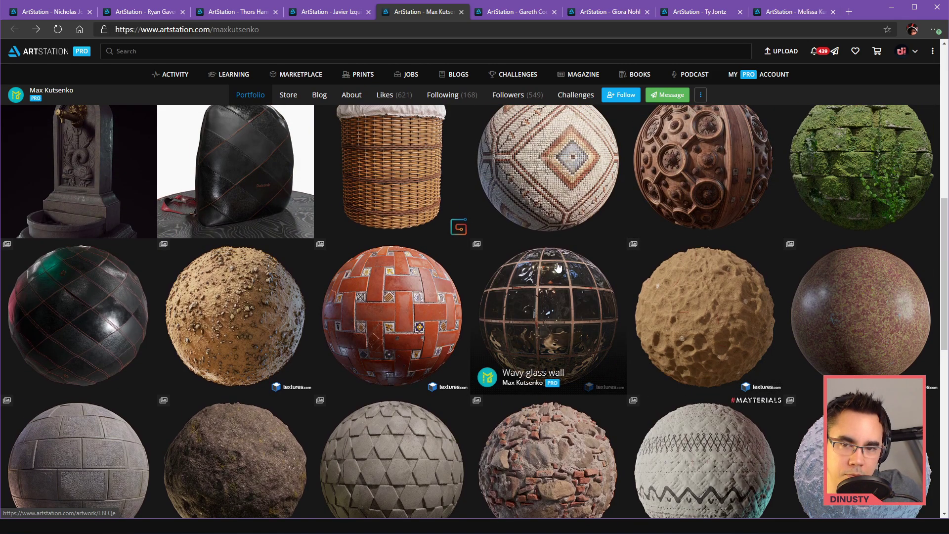
{"action": "scroll", "coordinate": [692, 208], "scroll_direction": "up", "scroll_amount": 2}
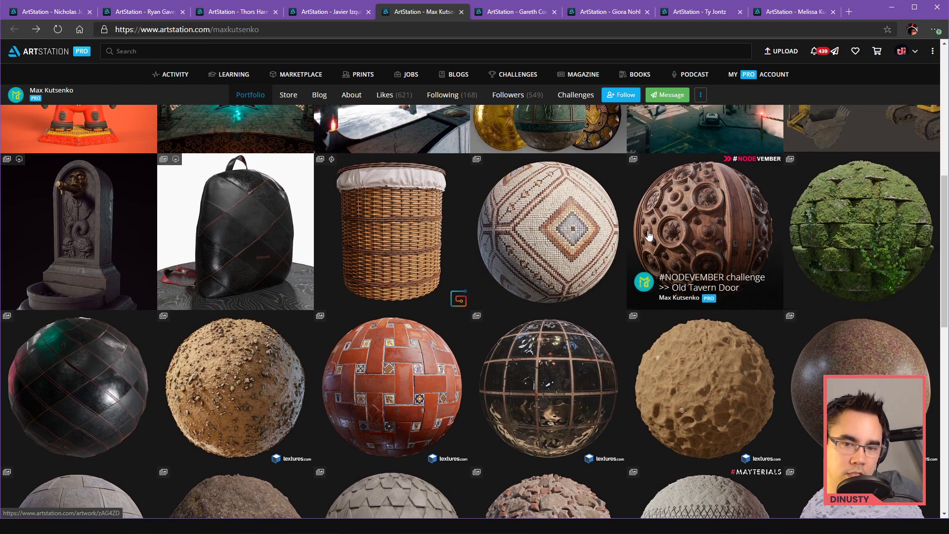
{"action": "left_click", "coordinate": [705, 242]}
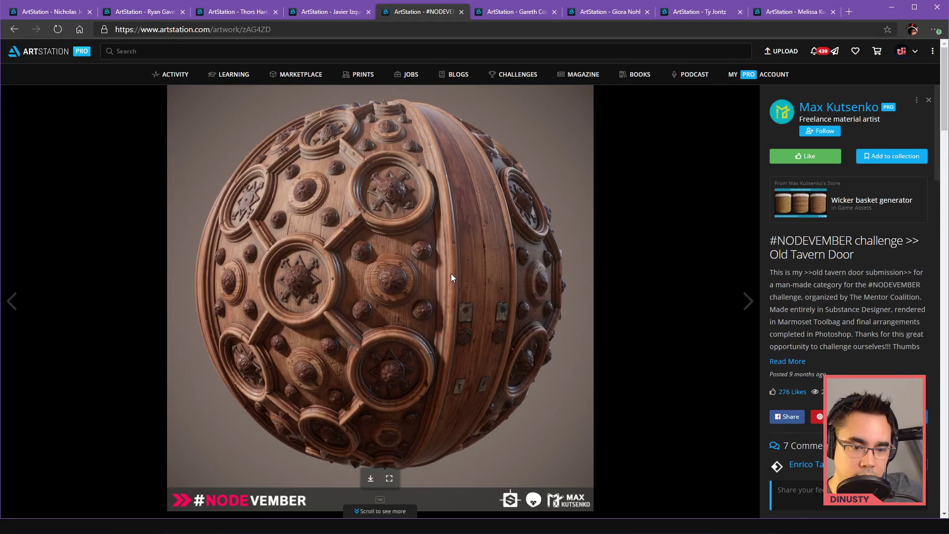
- Scroll down the Old Tavern Door renders to the clay sphere and texture maps
{"action": "scroll", "coordinate": [451, 274], "scroll_direction": "down", "scroll_amount": 7}
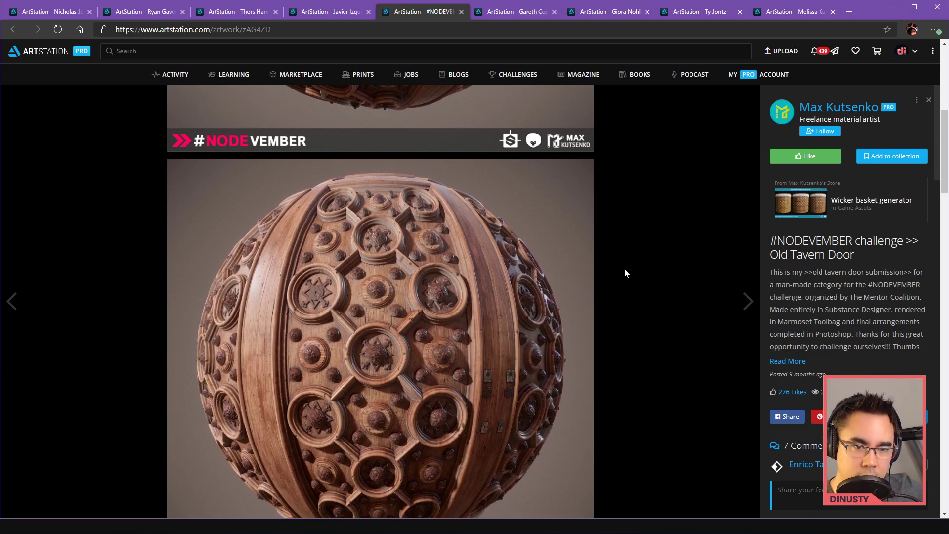
{"action": "scroll", "coordinate": [624, 267], "scroll_direction": "down", "scroll_amount": 2}
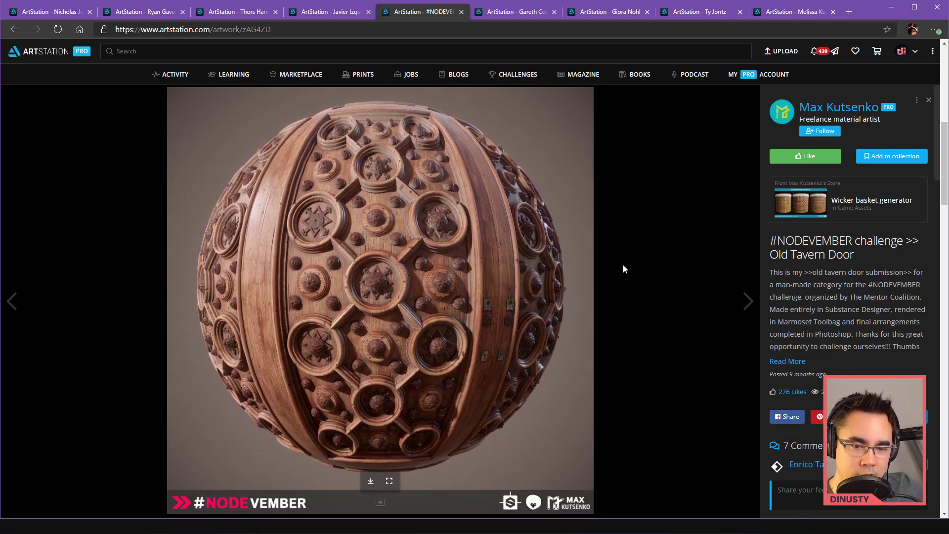
{"action": "scroll", "coordinate": [624, 267], "scroll_direction": "down", "scroll_amount": 9}
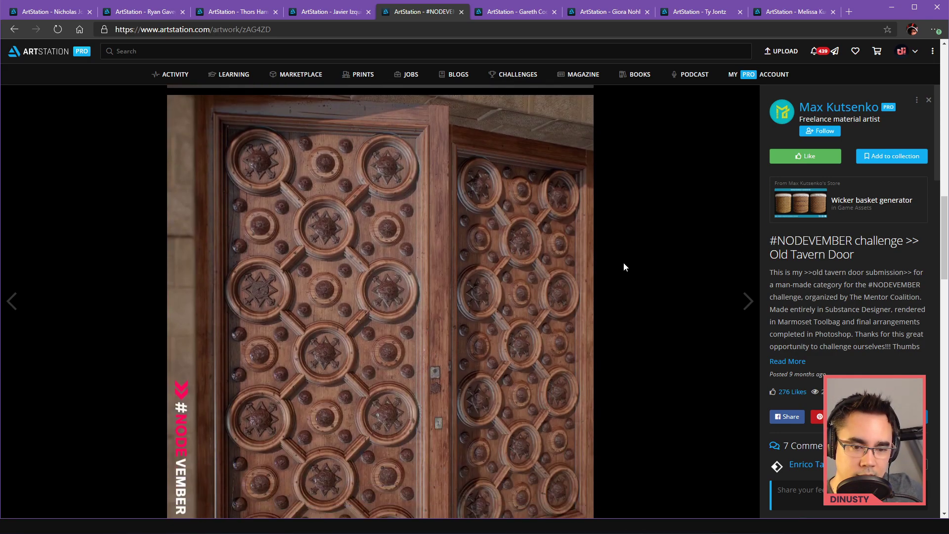
{"action": "scroll", "coordinate": [624, 267], "scroll_direction": "down", "scroll_amount": 6}
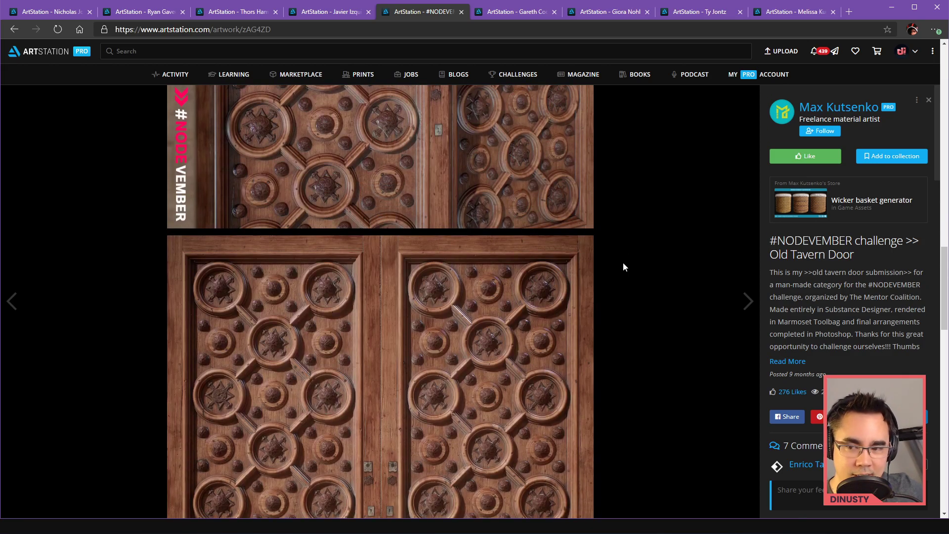
{"action": "scroll", "coordinate": [622, 267], "scroll_direction": "down", "scroll_amount": 6}
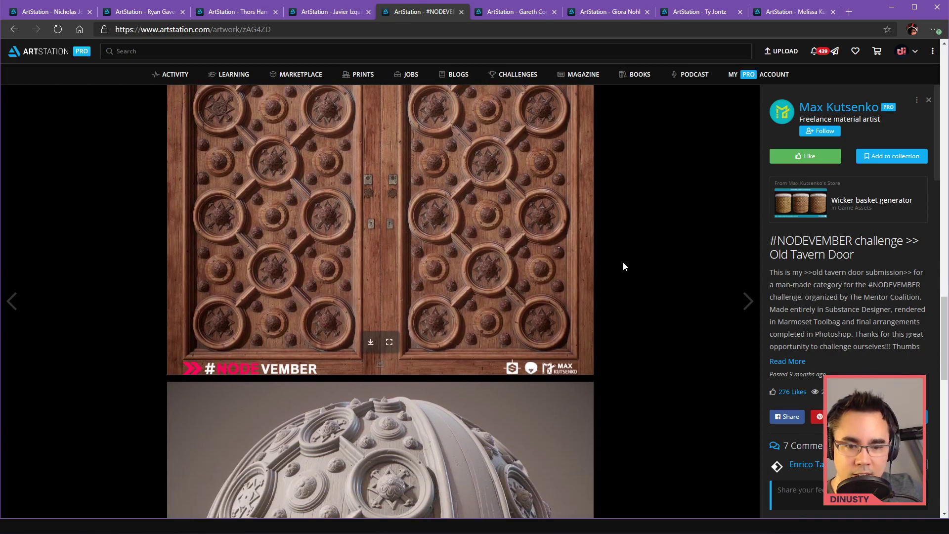
{"action": "scroll", "coordinate": [623, 262], "scroll_direction": "down", "scroll_amount": 5}
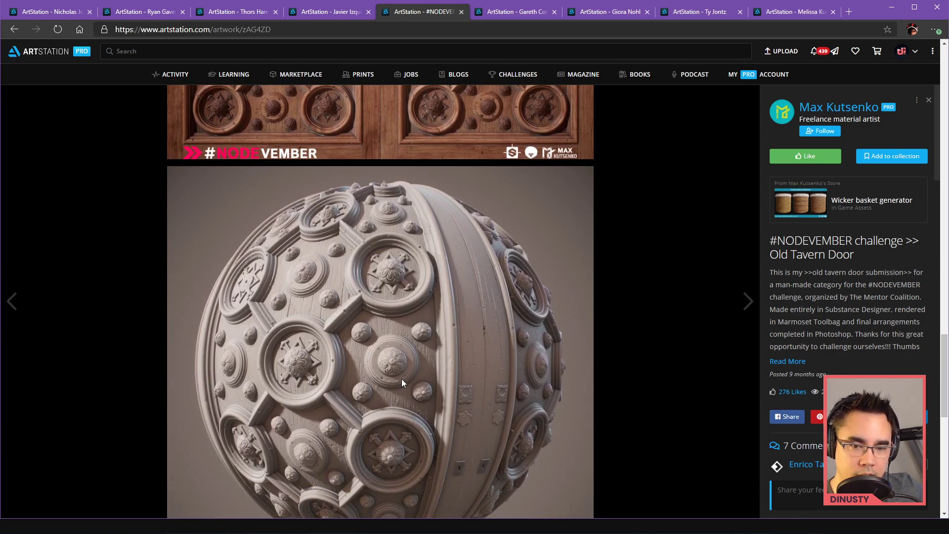
{"action": "scroll", "coordinate": [401, 378], "scroll_direction": "down", "scroll_amount": 10}
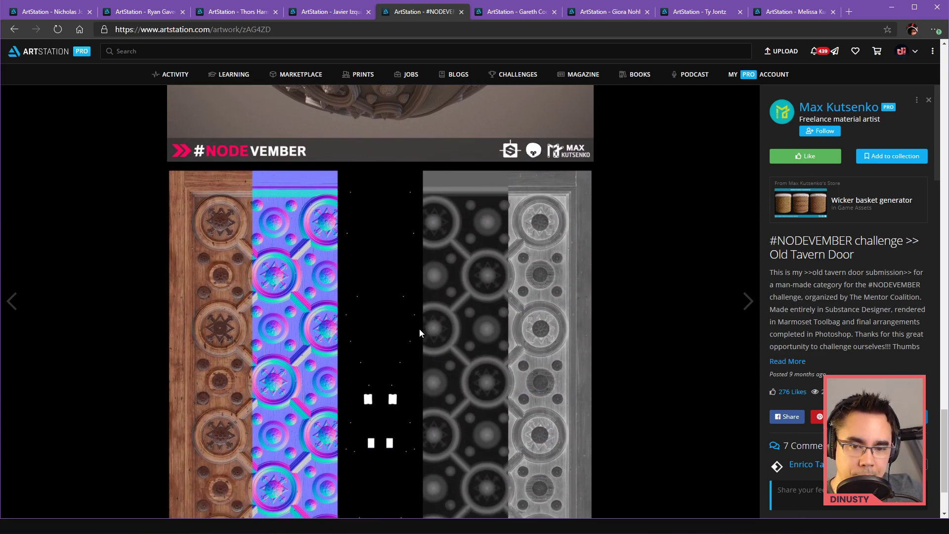
- Scroll back up through the Old Tavern Door images, then return to the portfolio grid
{"action": "scroll", "coordinate": [419, 332], "scroll_direction": "down", "scroll_amount": 2}
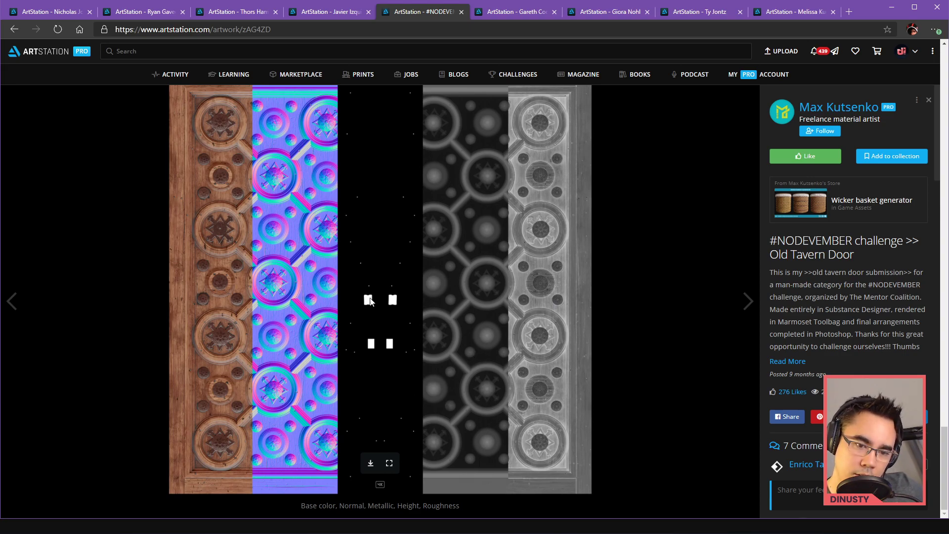
{"action": "scroll", "coordinate": [389, 313], "scroll_direction": "up", "scroll_amount": 20}
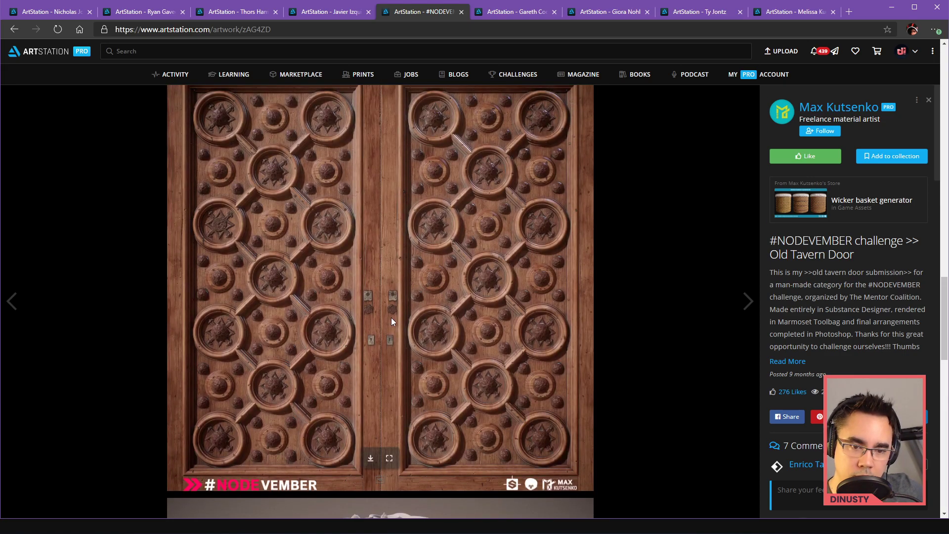
{"action": "scroll", "coordinate": [394, 295], "scroll_direction": "down", "scroll_amount": 8}
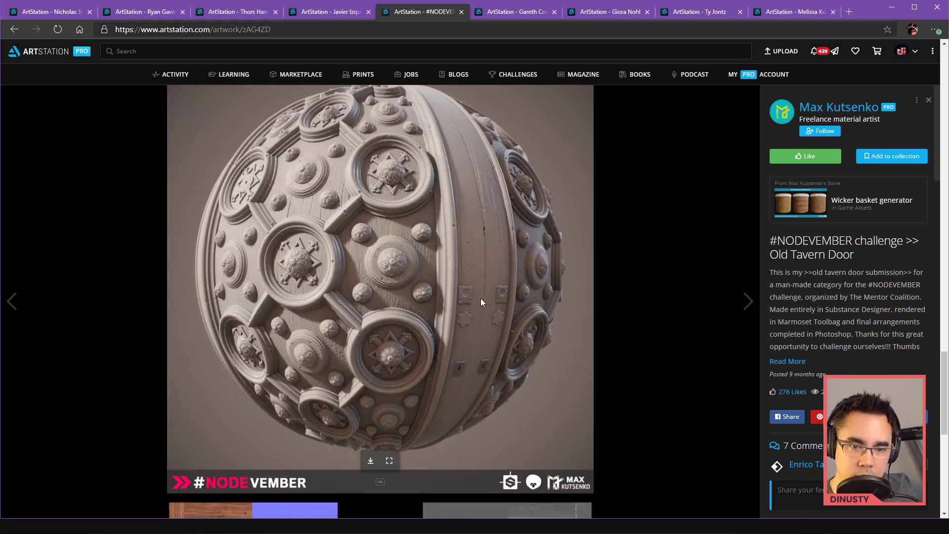
{"action": "scroll", "coordinate": [473, 302], "scroll_direction": "up", "scroll_amount": 10}
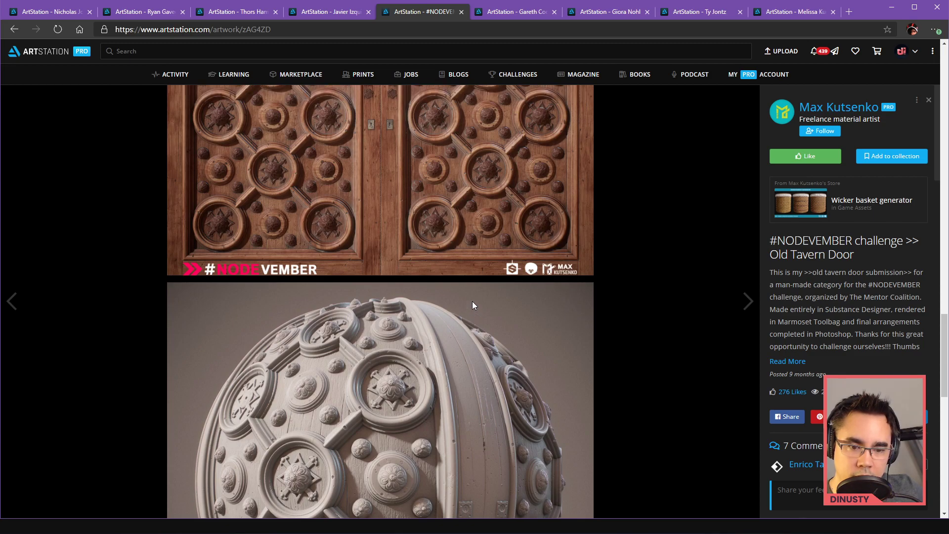
{"action": "scroll", "coordinate": [473, 305], "scroll_direction": "up", "scroll_amount": 6}
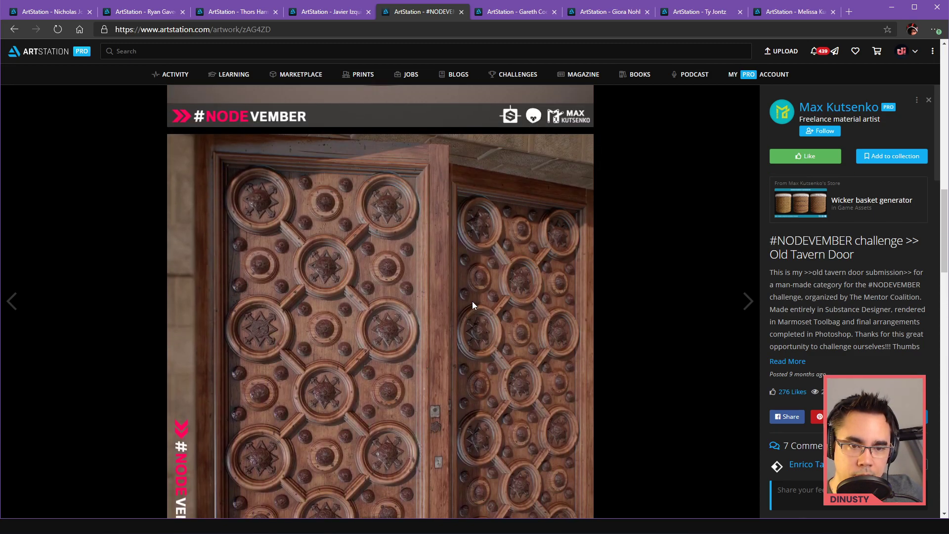
{"action": "scroll", "coordinate": [472, 305], "scroll_direction": "up", "scroll_amount": 7}
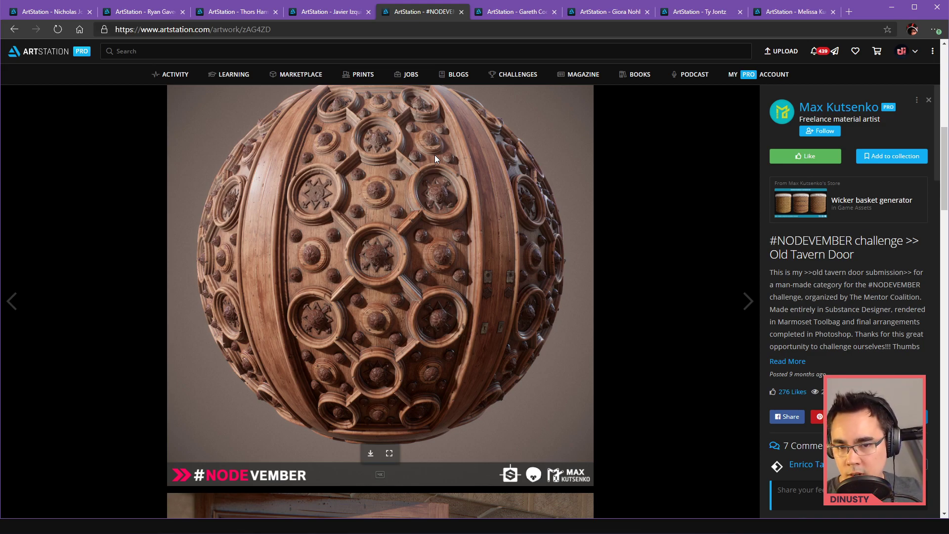
{"action": "scroll", "coordinate": [435, 155], "scroll_direction": "up", "scroll_amount": 8}
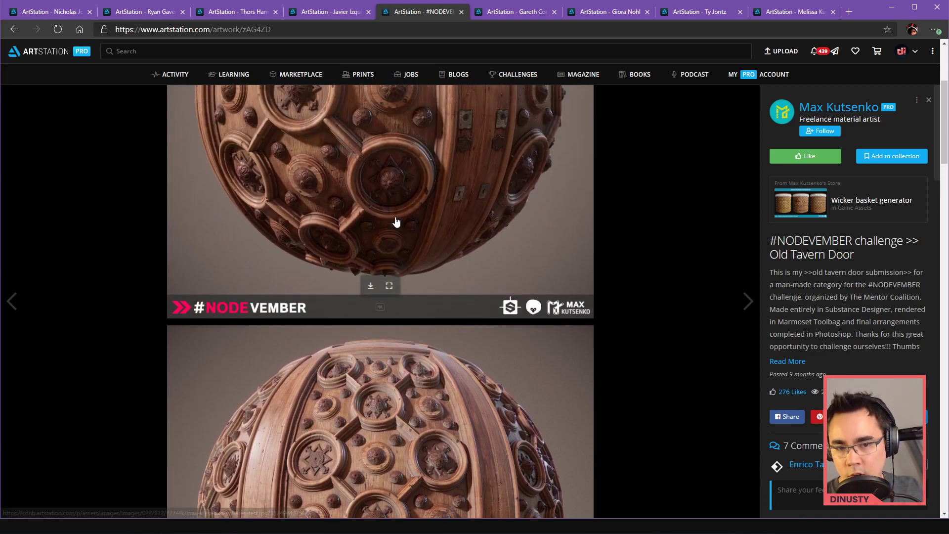
{"action": "scroll", "coordinate": [406, 242], "scroll_direction": "up", "scroll_amount": 1}
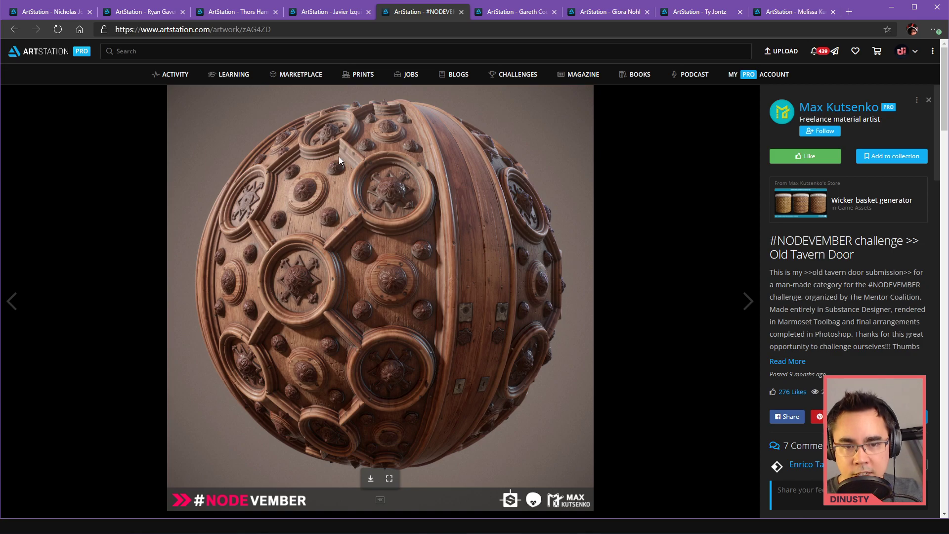
{"action": "scroll", "coordinate": [410, 250], "scroll_direction": "down", "scroll_amount": 4}
{"action": "scroll", "coordinate": [416, 251], "scroll_direction": "up", "scroll_amount": 4}
{"action": "key", "text": "alt+Left"}
- Open the West bank mosaic artwork and scroll through its first renders
{"action": "left_click", "coordinate": [565, 229]}
{"action": "scroll", "coordinate": [570, 320], "scroll_direction": "down", "scroll_amount": 5}
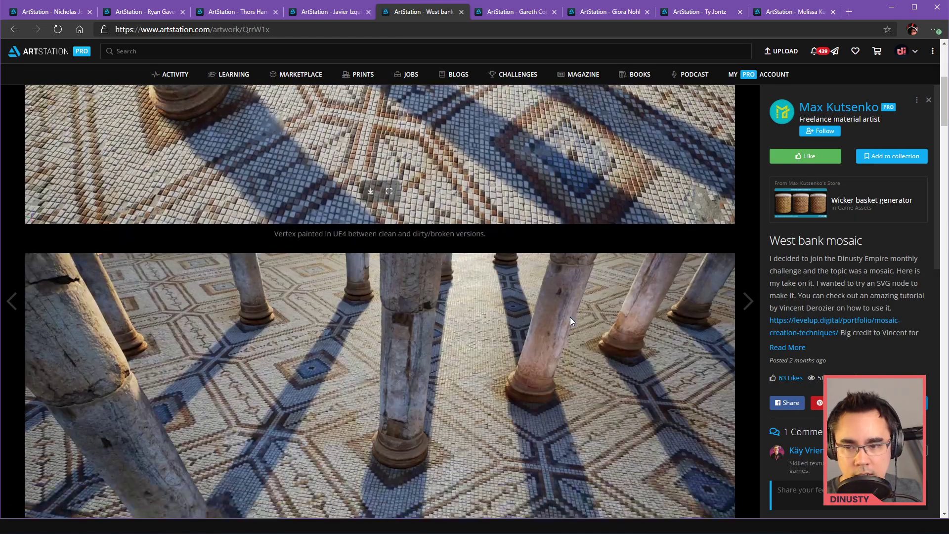
{"action": "scroll", "coordinate": [571, 321], "scroll_direction": "up", "scroll_amount": 5}
{"action": "scroll", "coordinate": [571, 320], "scroll_direction": "down", "scroll_amount": 4}
{"action": "scroll", "coordinate": [570, 320], "scroll_direction": "down", "scroll_amount": 4}
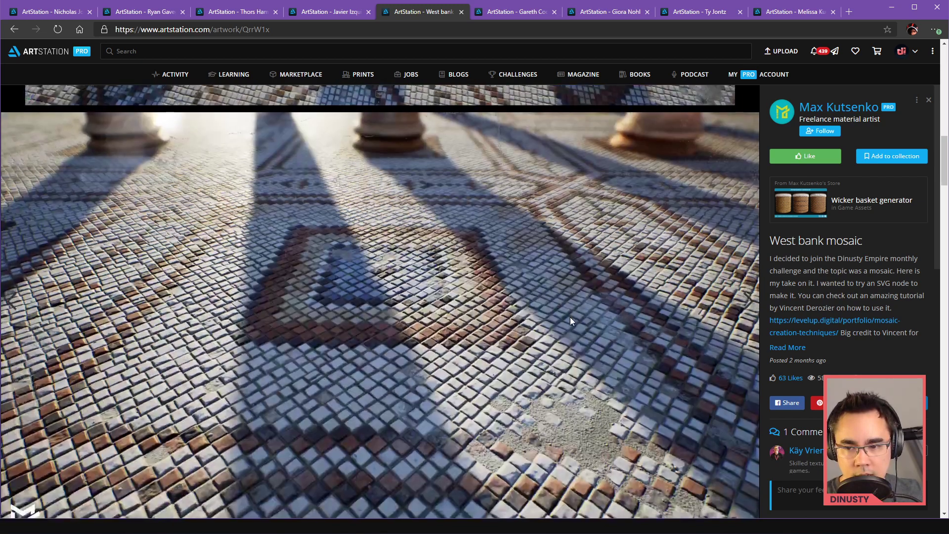
{"action": "scroll", "coordinate": [571, 320], "scroll_direction": "down", "scroll_amount": 5}
{"action": "scroll", "coordinate": [570, 321], "scroll_direction": "down", "scroll_amount": 4}
{"action": "scroll", "coordinate": [571, 315], "scroll_direction": "down", "scroll_amount": 6}
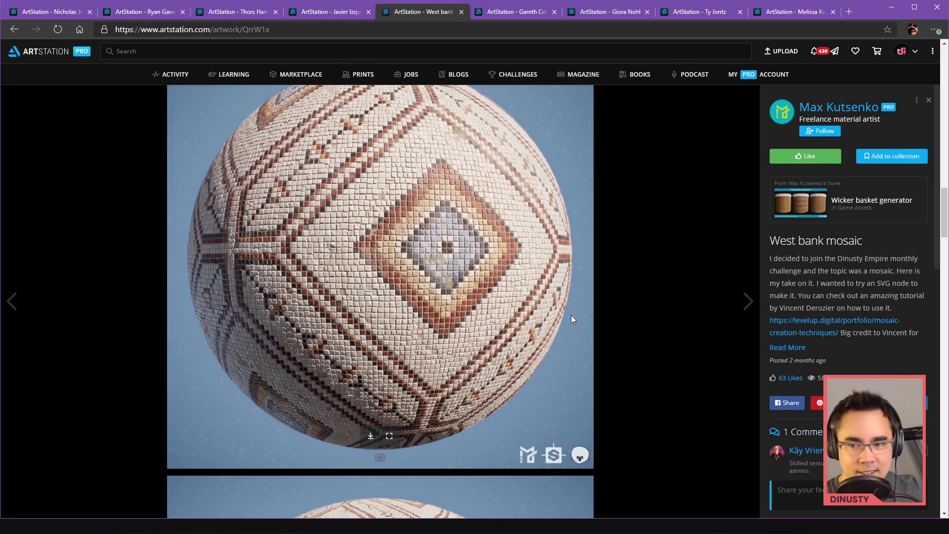
{"action": "scroll", "coordinate": [597, 310], "scroll_direction": "down", "scroll_amount": 6}
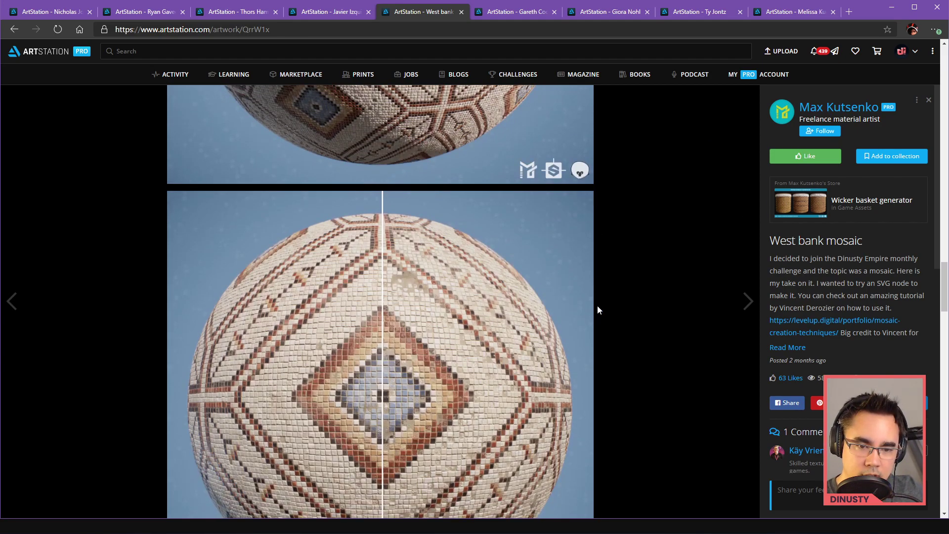
- Scroll on through the clay close-up, UE4 shader graph and vertex-paint renders
{"action": "scroll", "coordinate": [413, 305], "scroll_direction": "down", "scroll_amount": 1}
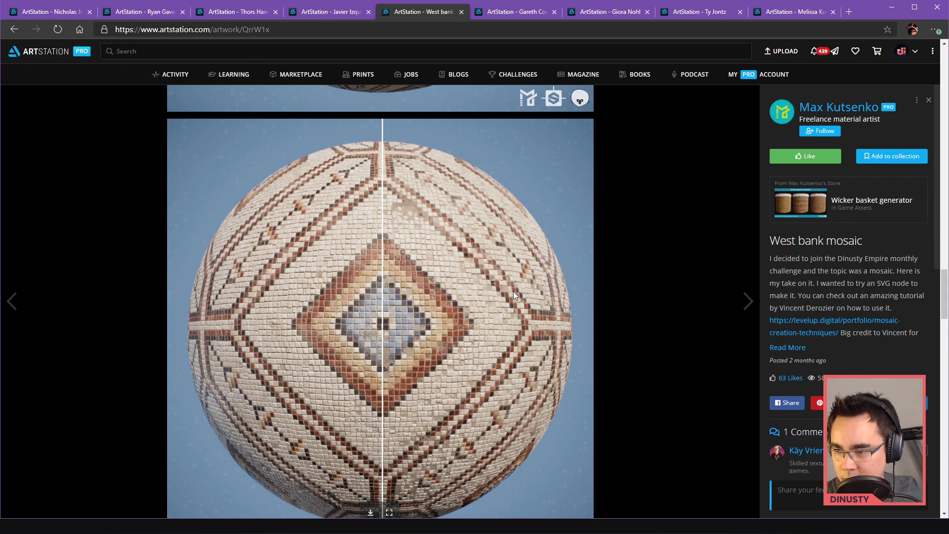
{"action": "scroll", "coordinate": [648, 356], "scroll_direction": "down", "scroll_amount": 6}
{"action": "scroll", "coordinate": [610, 352], "scroll_direction": "down", "scroll_amount": 2}
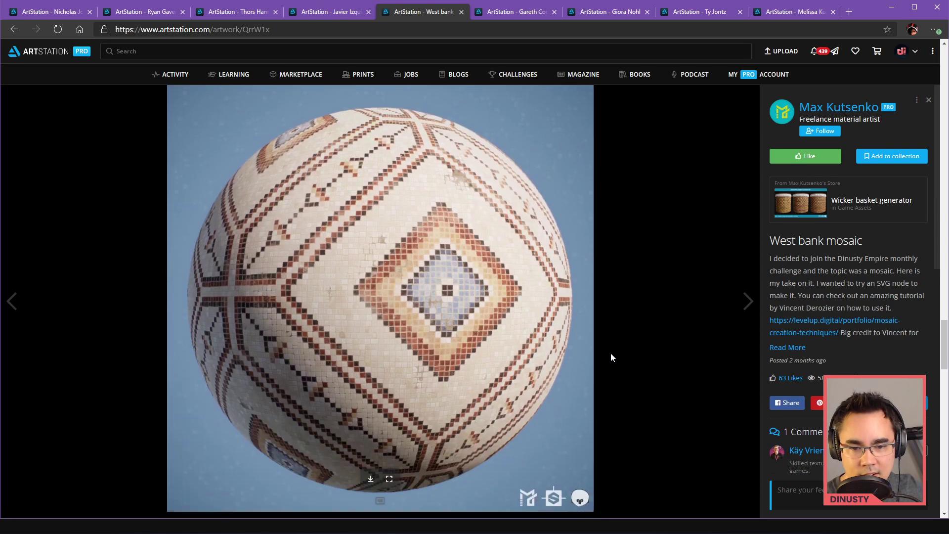
{"action": "scroll", "coordinate": [448, 339], "scroll_direction": "down", "scroll_amount": 2}
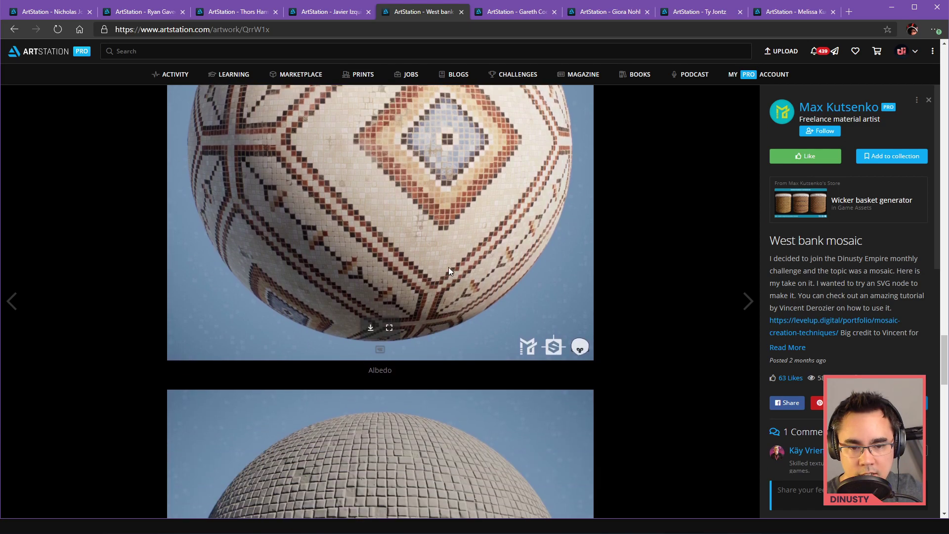
{"action": "scroll", "coordinate": [435, 239], "scroll_direction": "down", "scroll_amount": 6}
{"action": "scroll", "coordinate": [435, 240], "scroll_direction": "up", "scroll_amount": 6}
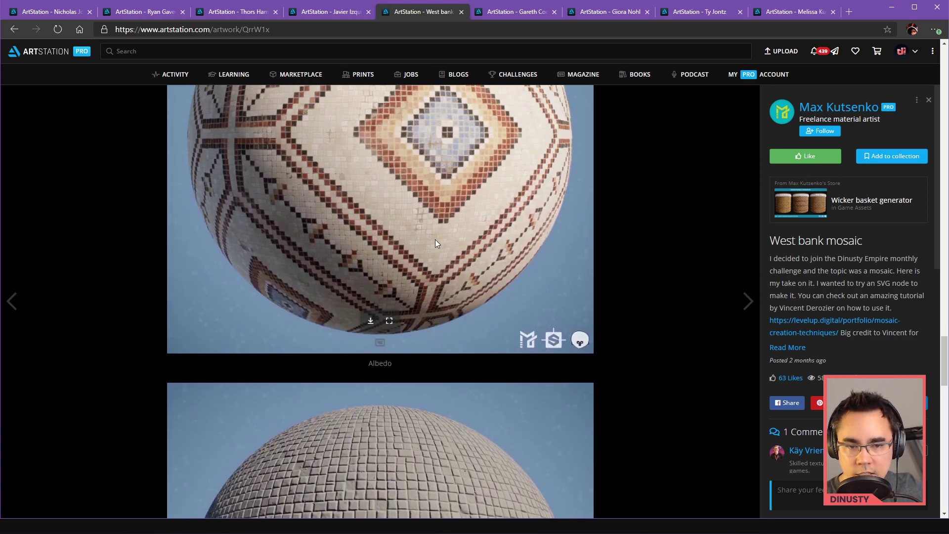
{"action": "scroll", "coordinate": [358, 247], "scroll_direction": "down", "scroll_amount": 6}
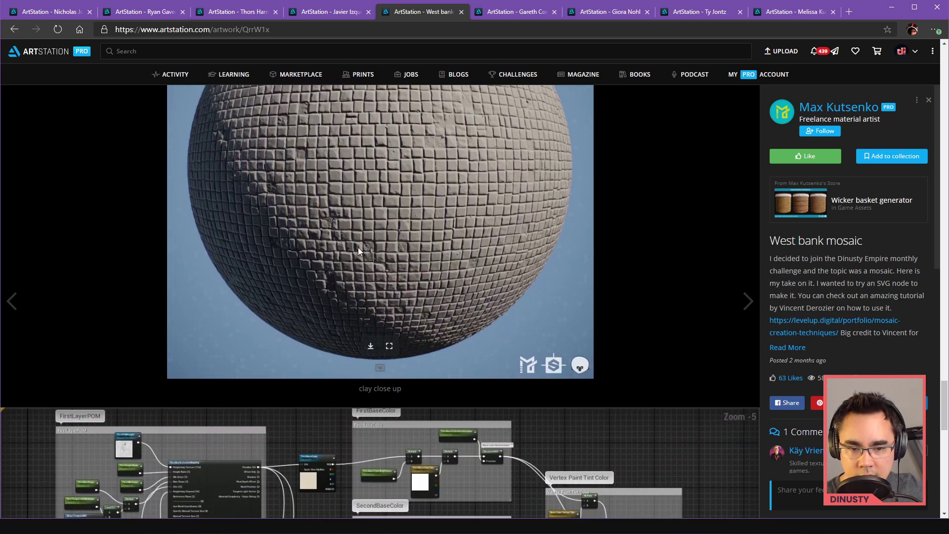
{"action": "scroll", "coordinate": [358, 248], "scroll_direction": "down", "scroll_amount": 5}
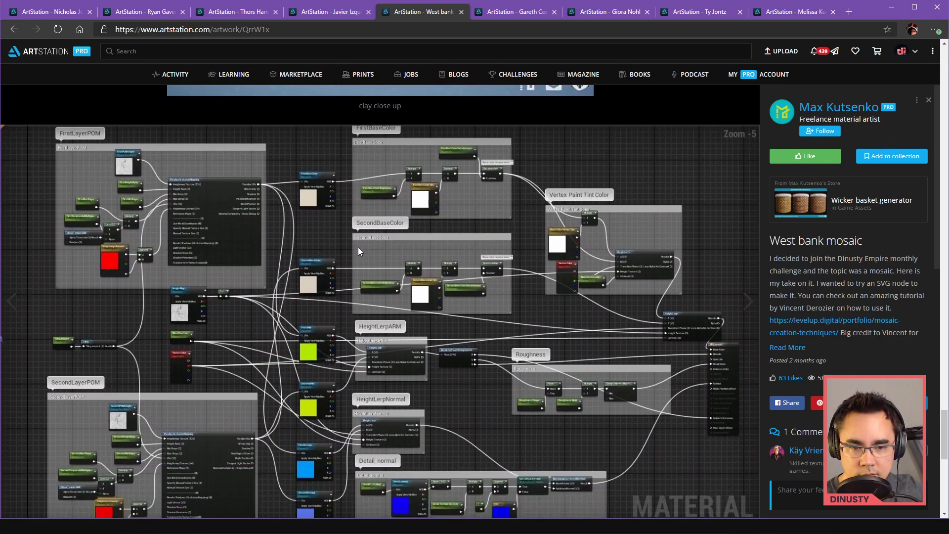
{"action": "scroll", "coordinate": [358, 247], "scroll_direction": "up", "scroll_amount": 3}
{"action": "scroll", "coordinate": [357, 247], "scroll_direction": "down", "scroll_amount": 20}
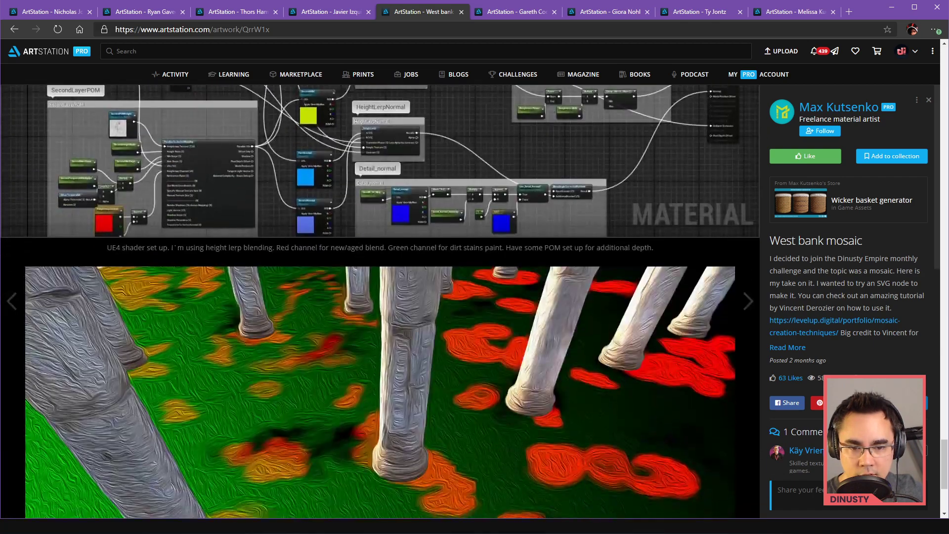
{"action": "scroll", "coordinate": [358, 248], "scroll_direction": "down", "scroll_amount": 1}
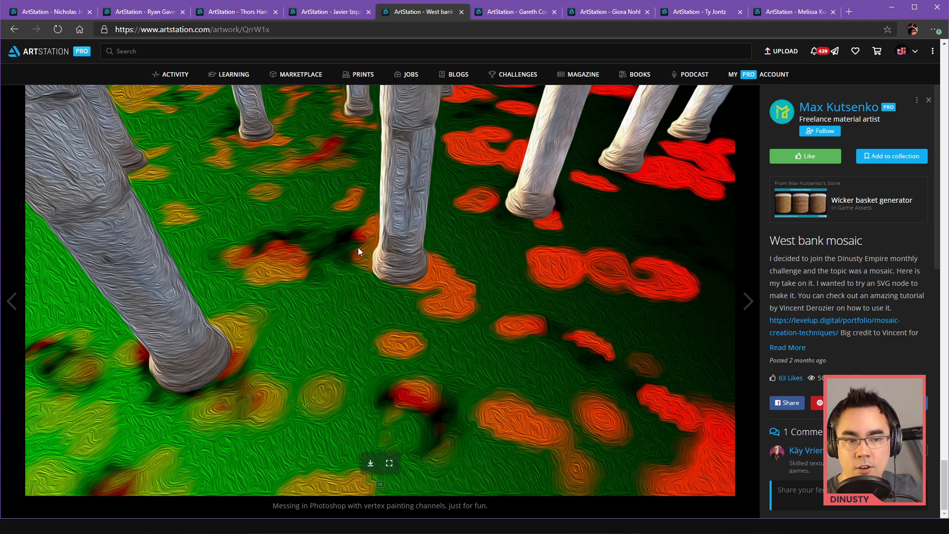
{"action": "scroll", "coordinate": [358, 251], "scroll_direction": "up", "scroll_amount": 10}
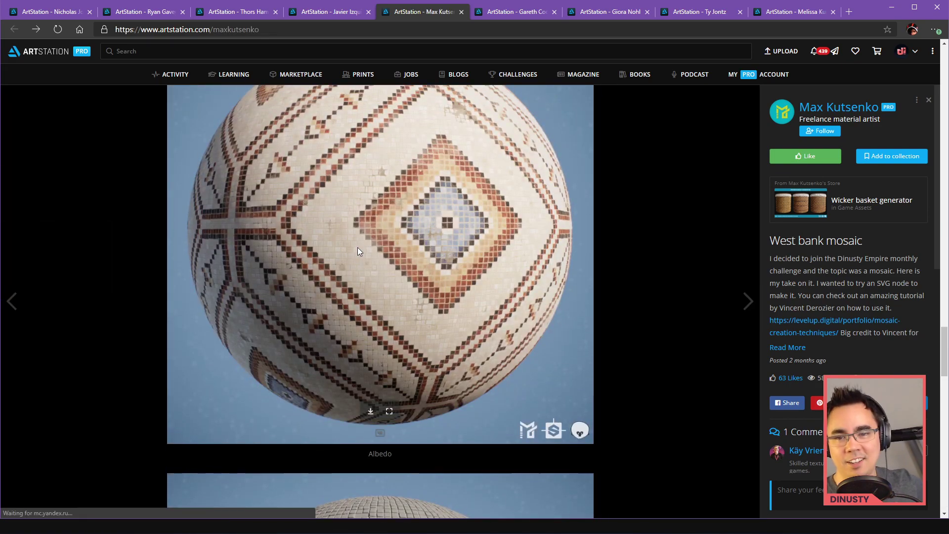
- Return to the grid, open Moss cinder blocks, and view its beauty shots
{"action": "key", "text": "alt+Left"}
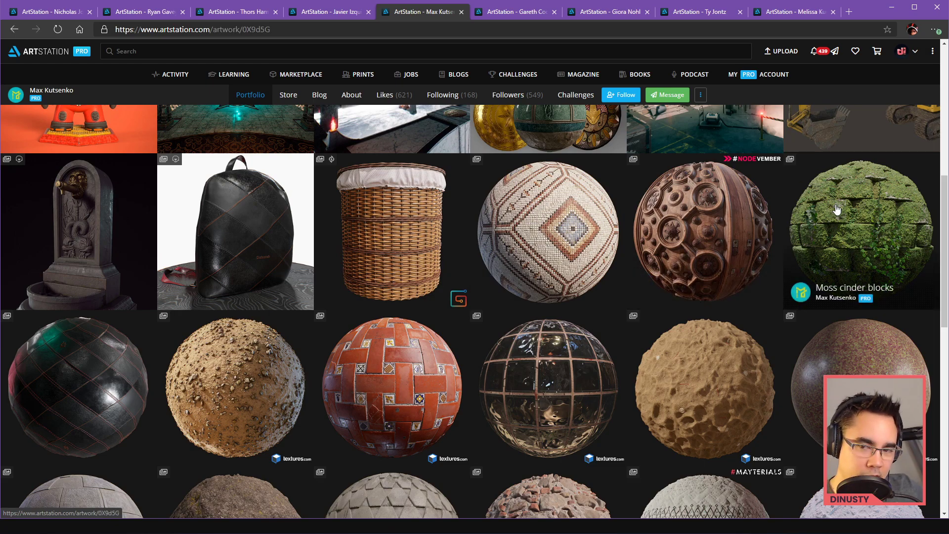
{"action": "left_click", "coordinate": [862, 232]}
{"action": "scroll", "coordinate": [675, 224], "scroll_direction": "down", "scroll_amount": 9}
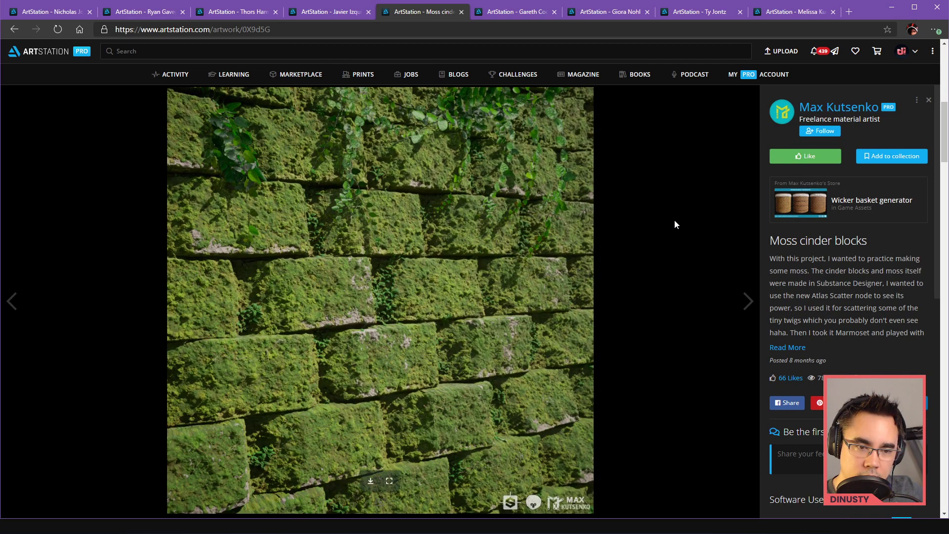
{"action": "scroll", "coordinate": [674, 224], "scroll_direction": "down", "scroll_amount": 7}
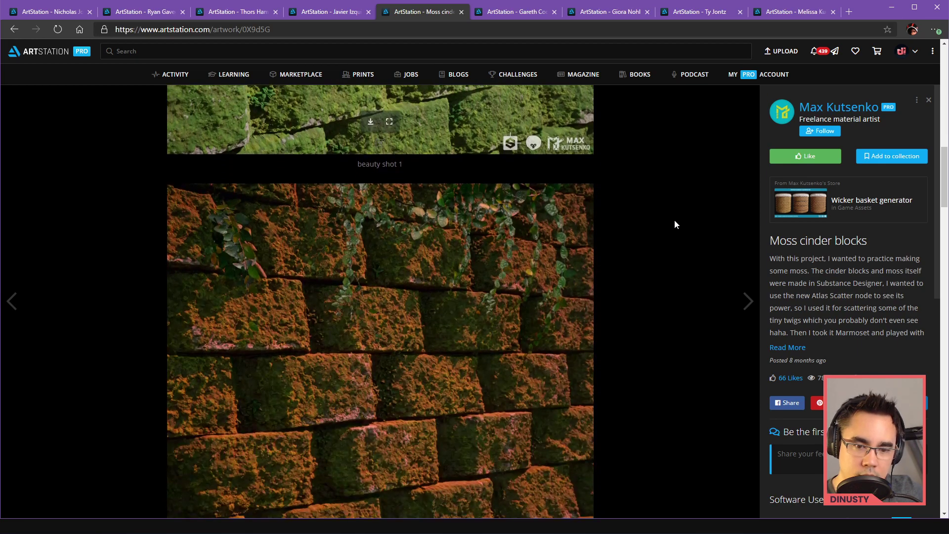
{"action": "scroll", "coordinate": [675, 225], "scroll_direction": "down", "scroll_amount": 10}
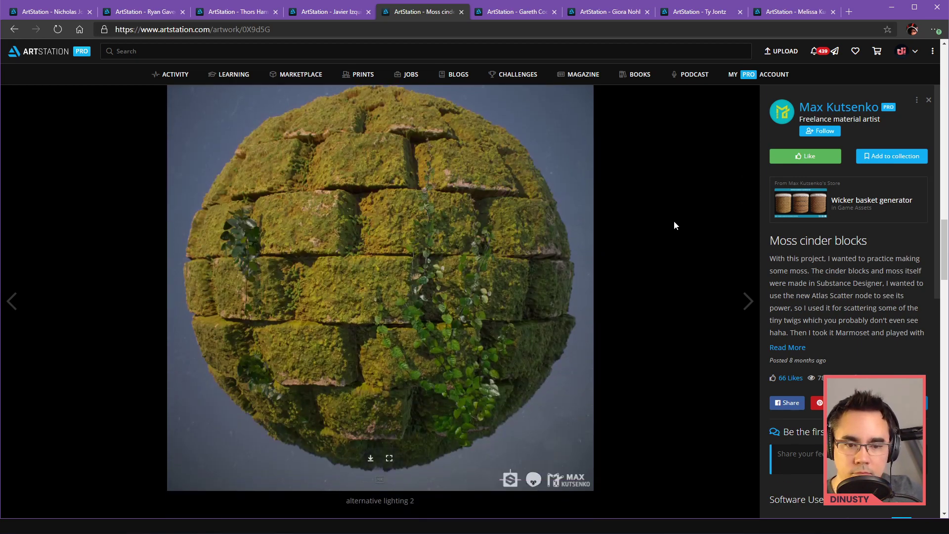
{"action": "scroll", "coordinate": [674, 225], "scroll_direction": "down", "scroll_amount": 1}
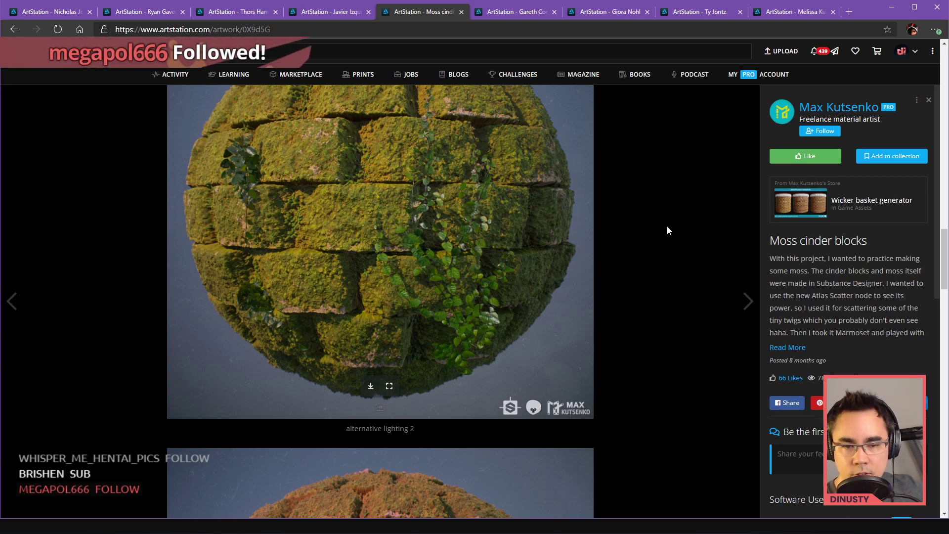
- Scroll through the lighting variants, clay render, albedo and wall close-ups
{"action": "scroll", "coordinate": [616, 262], "scroll_direction": "down", "scroll_amount": 8}
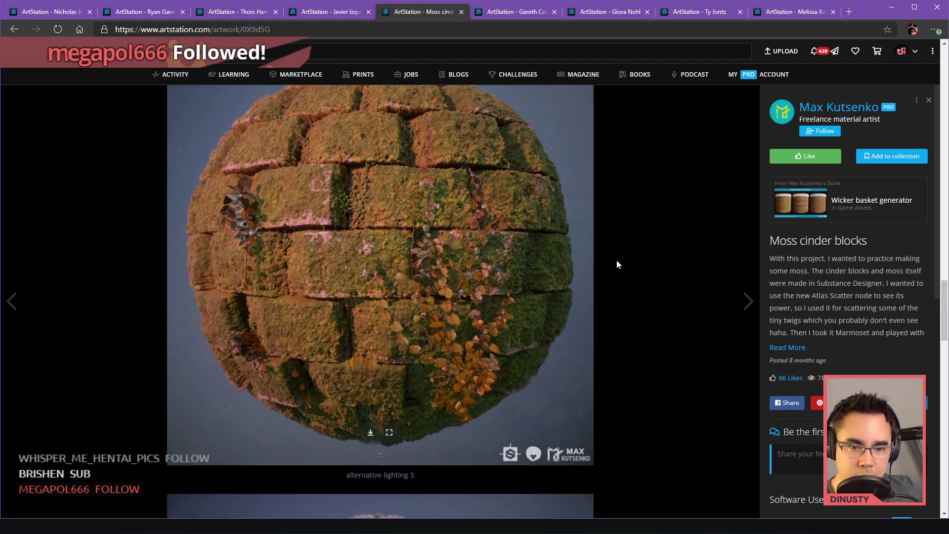
{"action": "scroll", "coordinate": [616, 264], "scroll_direction": "down", "scroll_amount": 8}
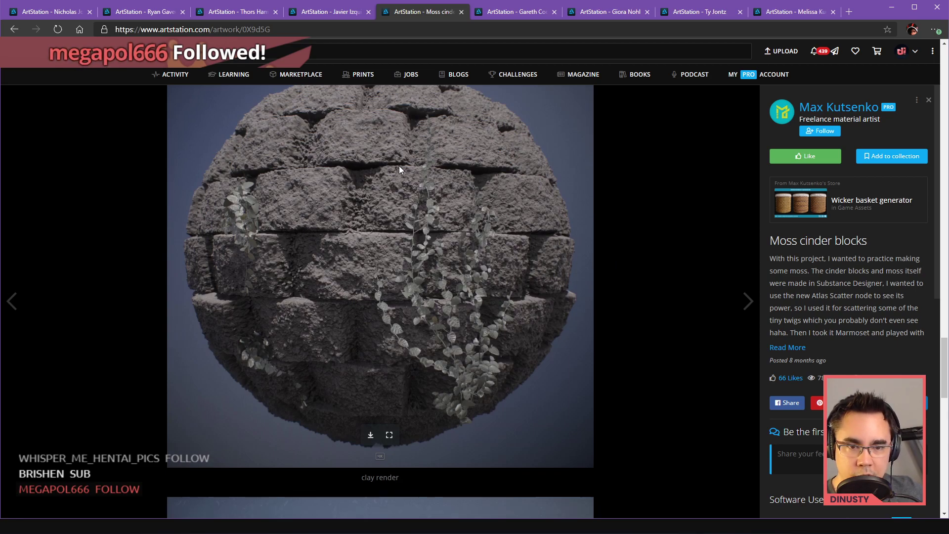
{"action": "scroll", "coordinate": [388, 271], "scroll_direction": "down", "scroll_amount": 8}
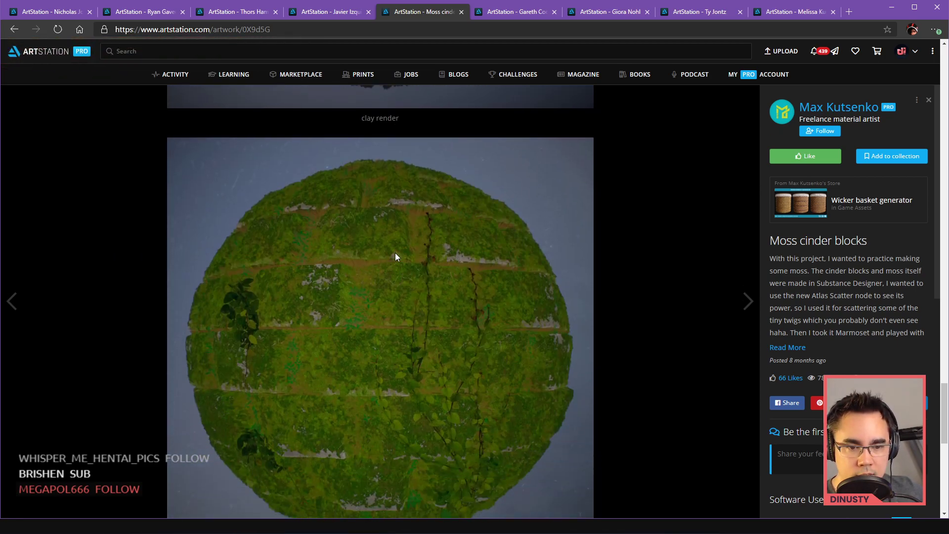
{"action": "scroll", "coordinate": [395, 256], "scroll_direction": "down", "scroll_amount": 3}
{"action": "scroll", "coordinate": [396, 256], "scroll_direction": "up", "scroll_amount": 2}
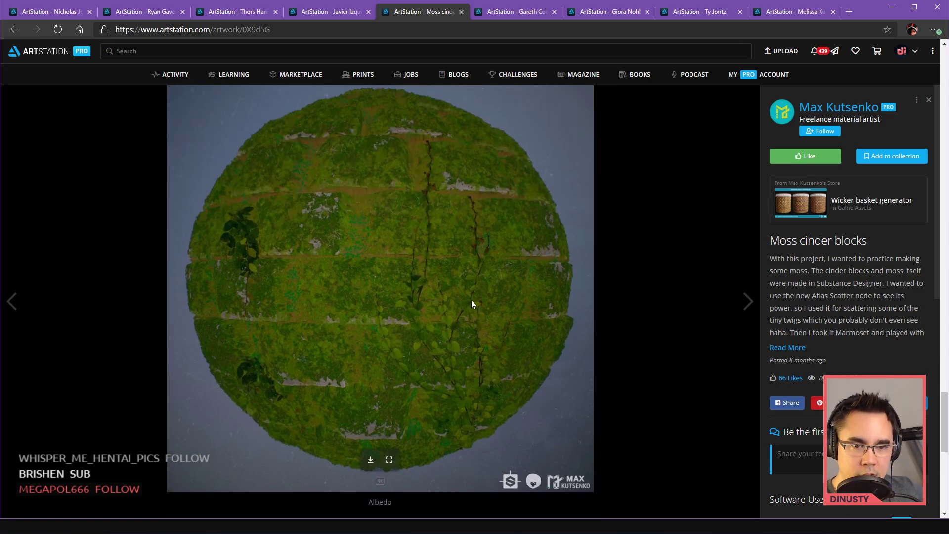
{"action": "scroll", "coordinate": [479, 311], "scroll_direction": "up", "scroll_amount": 5}
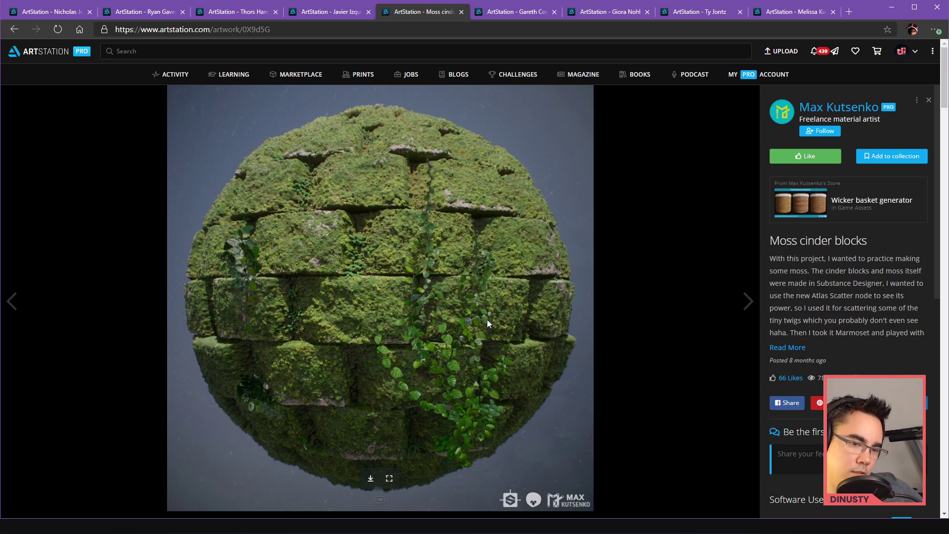
{"action": "scroll", "coordinate": [441, 298], "scroll_direction": "down", "scroll_amount": 8}
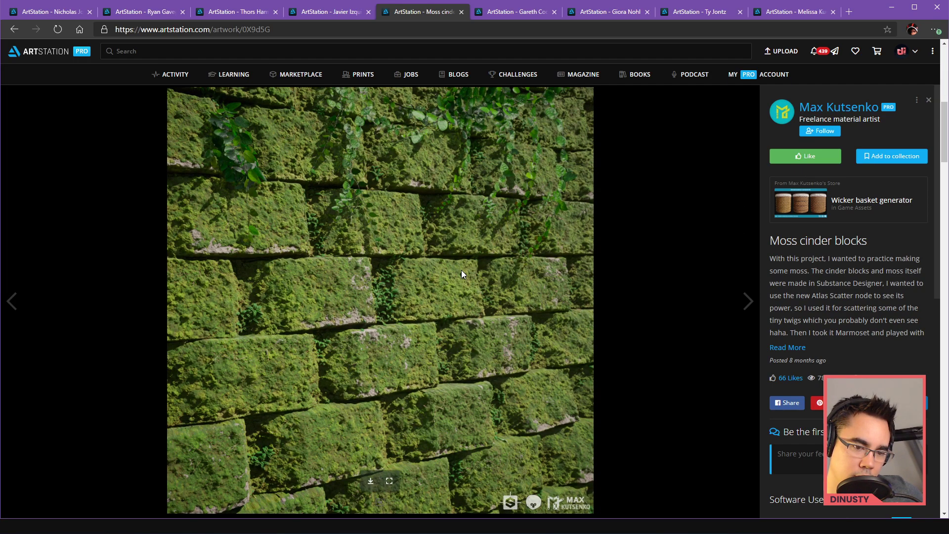
{"action": "scroll", "coordinate": [461, 270], "scroll_direction": "down", "scroll_amount": 8}
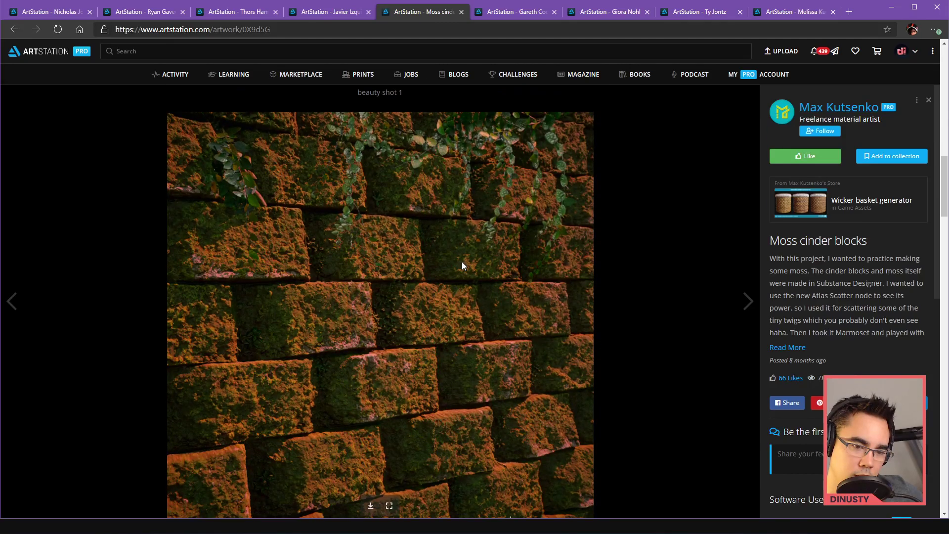
- Go back to the portfolio grid and open the Golden lion dungeon artwork
{"action": "key", "text": "alt+Left"}
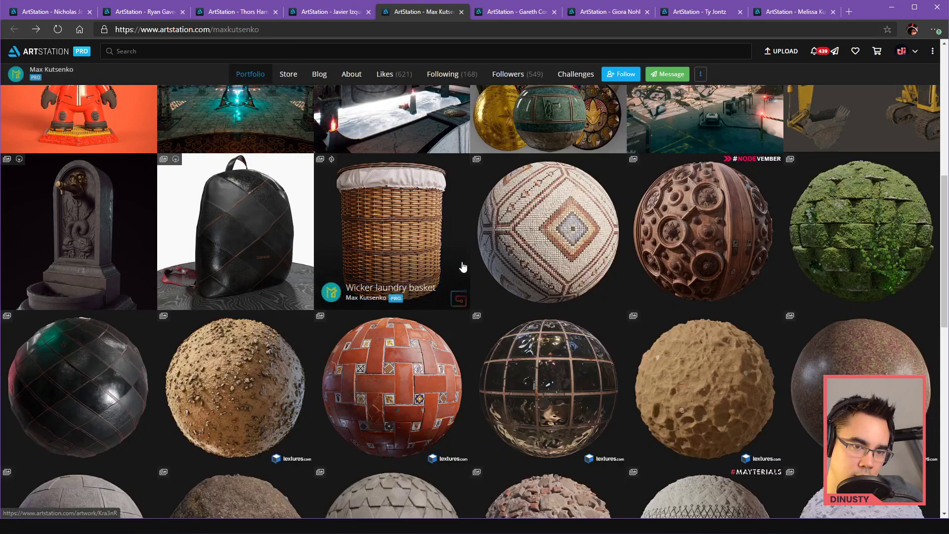
{"action": "scroll", "coordinate": [461, 264], "scroll_direction": "up", "scroll_amount": 3}
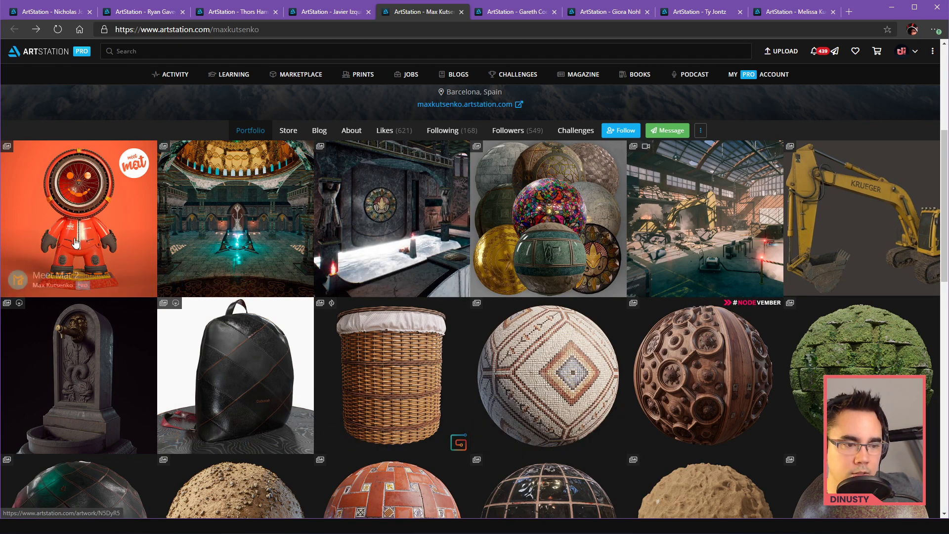
{"action": "left_click", "coordinate": [292, 247]}
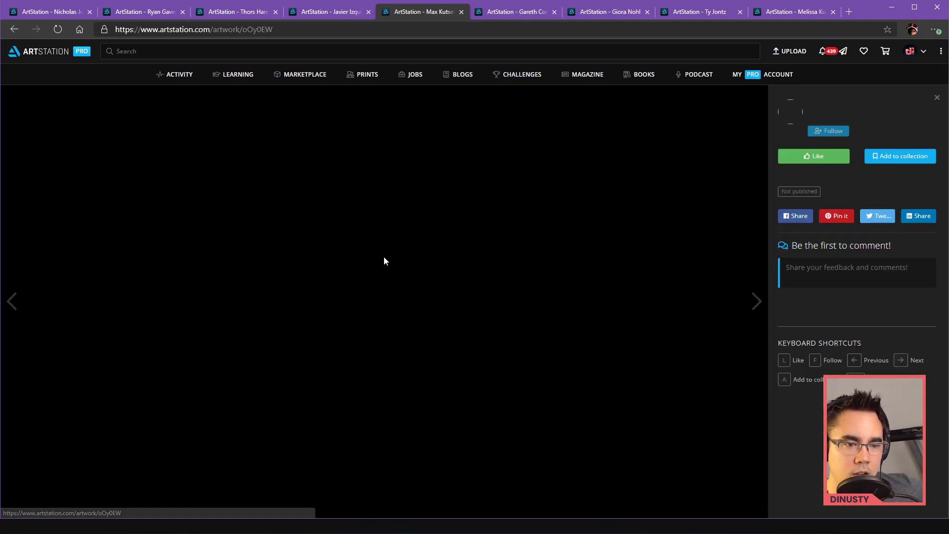
{"action": "key", "text": "Escape"}
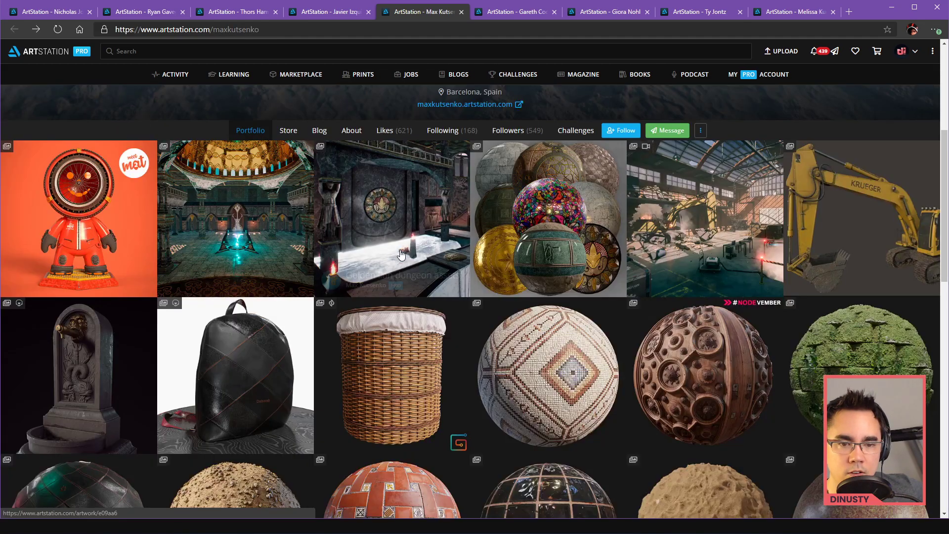
{"action": "left_click", "coordinate": [305, 225]}
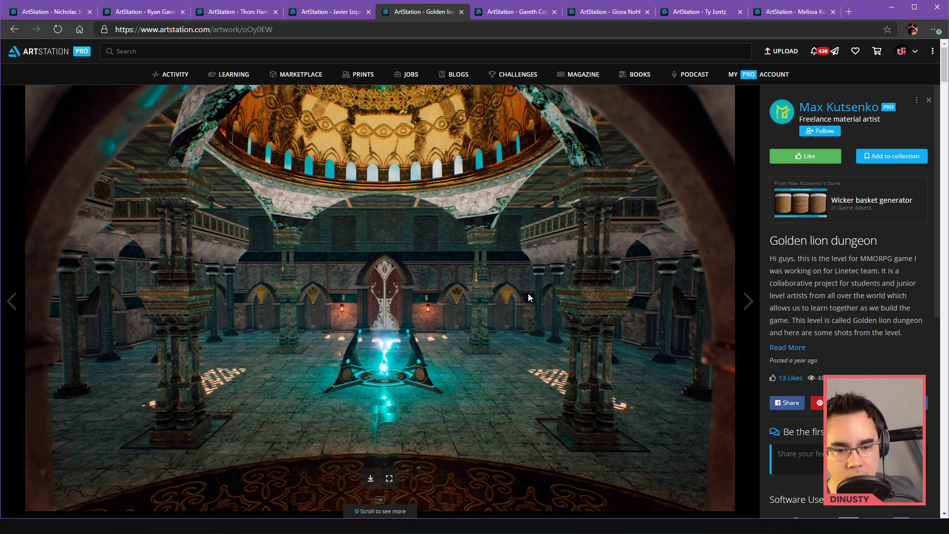
- Browse the marble-and-gold dungeon interior renders, briefly bringing up then dismissing an image's options
{"action": "scroll", "coordinate": [546, 311], "scroll_direction": "down", "scroll_amount": 5}
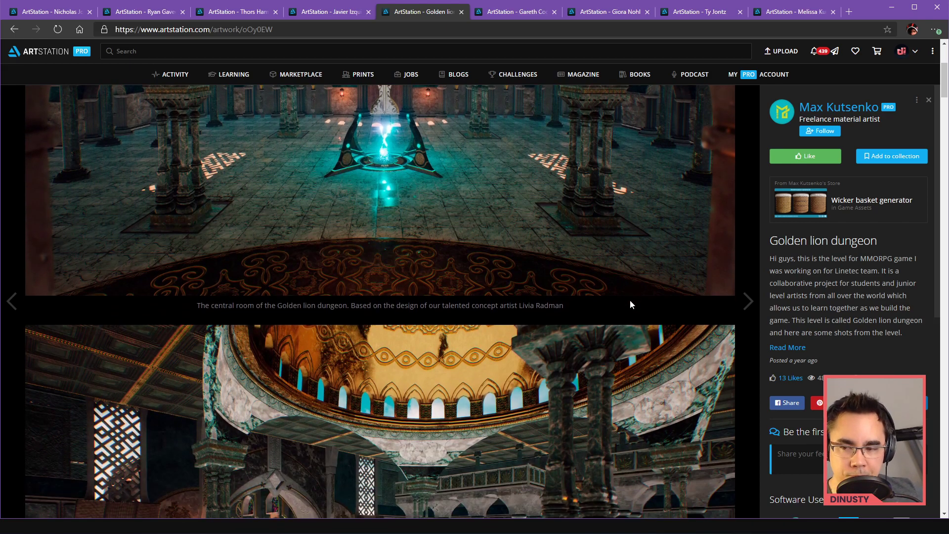
{"action": "scroll", "coordinate": [630, 301], "scroll_direction": "up", "scroll_amount": 5}
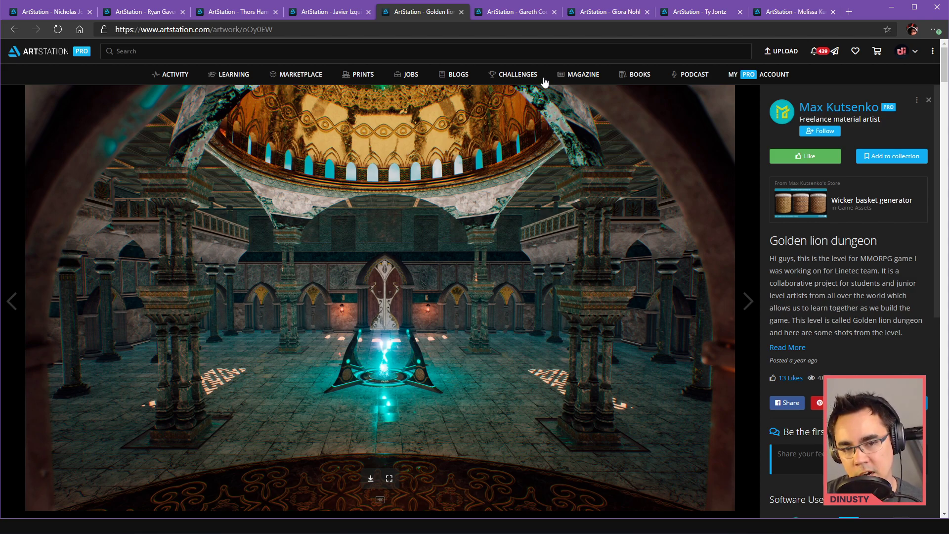
{"action": "scroll", "coordinate": [337, 326], "scroll_direction": "down", "scroll_amount": 10}
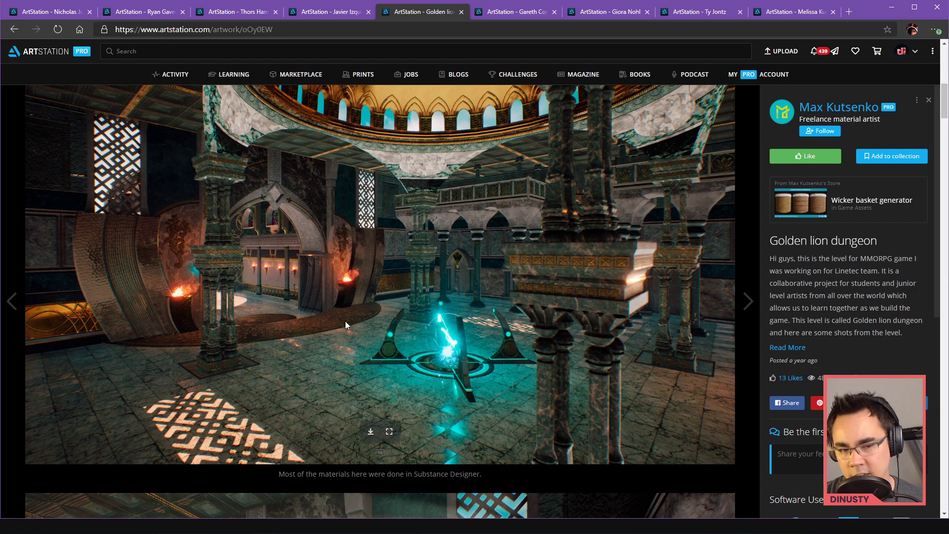
{"action": "scroll", "coordinate": [346, 322], "scroll_direction": "down", "scroll_amount": 3}
{"action": "scroll", "coordinate": [345, 321], "scroll_direction": "up", "scroll_amount": 1}
{"action": "scroll", "coordinate": [345, 321], "scroll_direction": "up", "scroll_amount": 1}
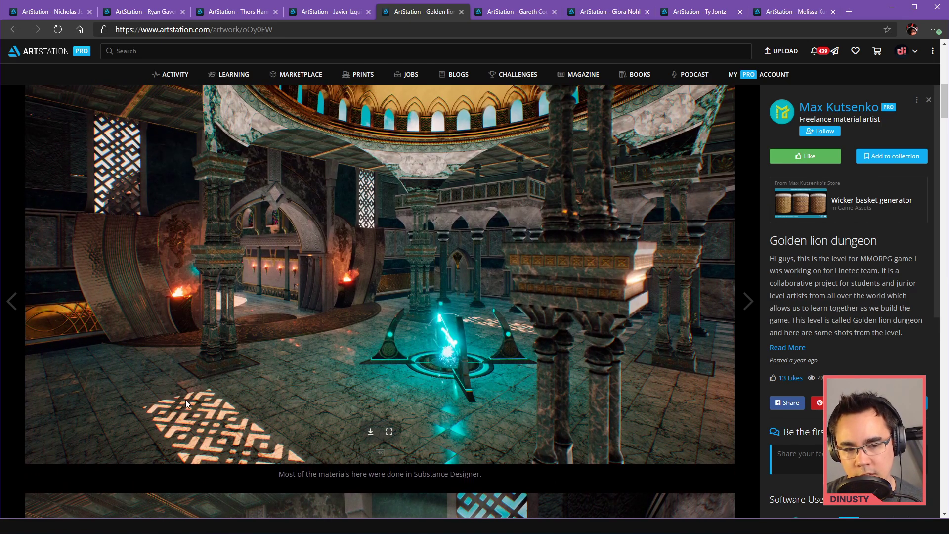
{"action": "scroll", "coordinate": [265, 430], "scroll_direction": "down", "scroll_amount": 5}
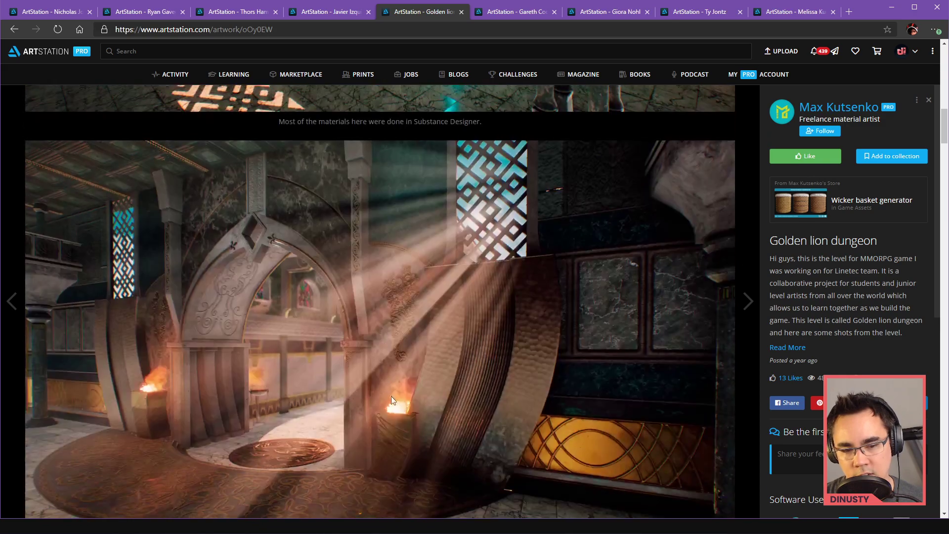
{"action": "scroll", "coordinate": [453, 322], "scroll_direction": "down", "scroll_amount": 6}
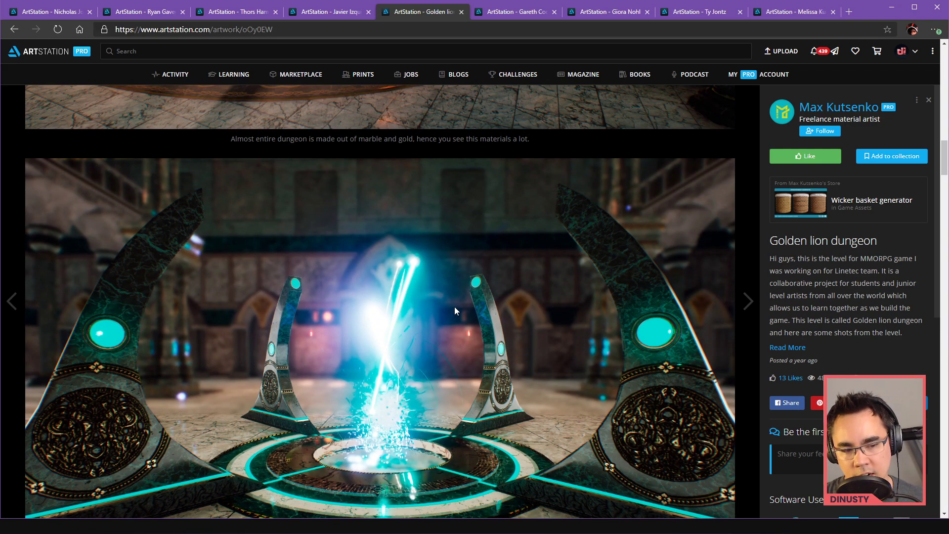
{"action": "scroll", "coordinate": [455, 311], "scroll_direction": "up", "scroll_amount": 6}
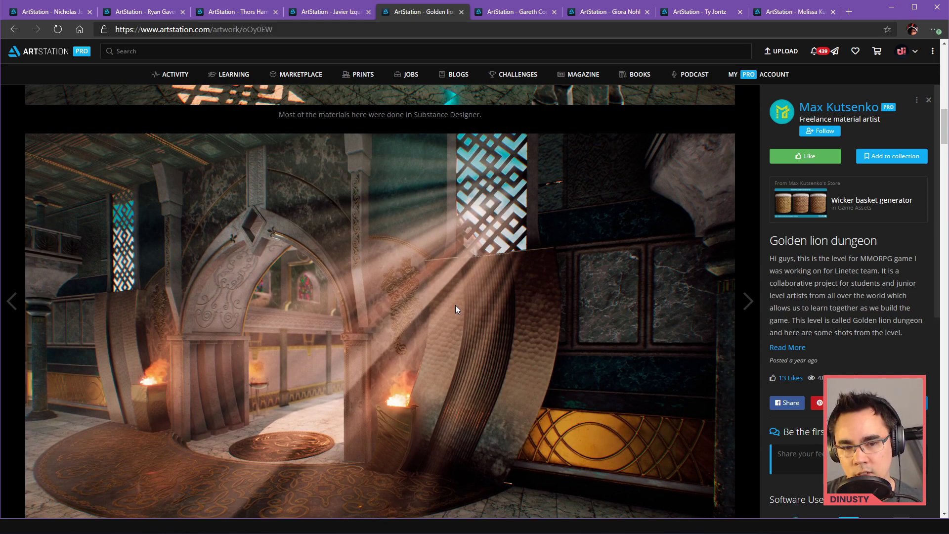
{"action": "scroll", "coordinate": [455, 305], "scroll_direction": "up", "scroll_amount": 4}
{"action": "scroll", "coordinate": [519, 230], "scroll_direction": "up", "scroll_amount": 1}
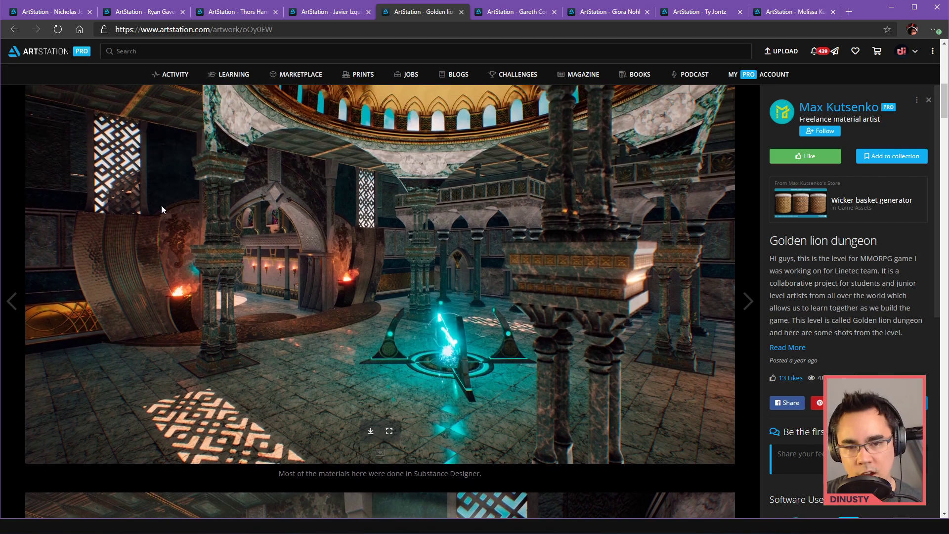
{"action": "right_click", "coordinate": [488, 231]}
{"action": "left_click", "coordinate": [460, 232]}
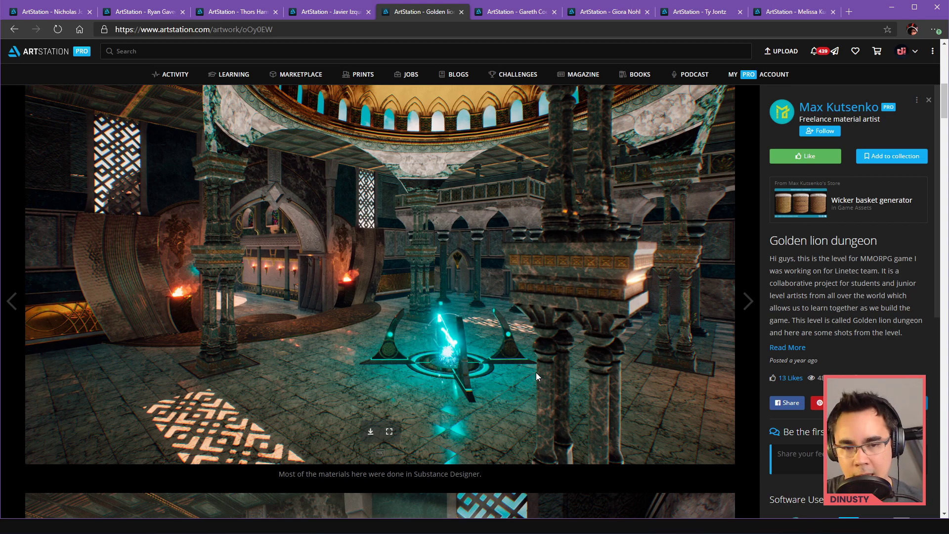
- Return to the portfolio and browse the Golden lion dungeon assets artwork's images
{"action": "key", "text": "alt+Left"}
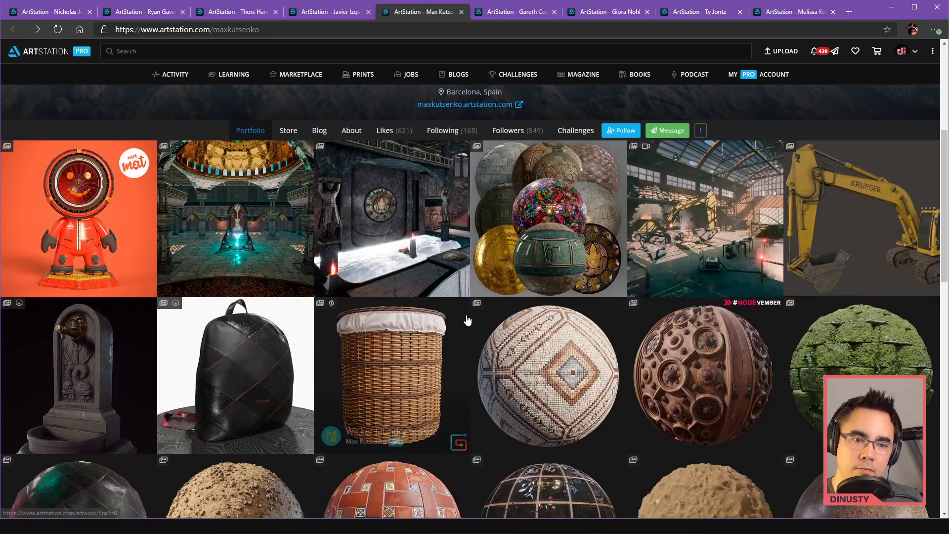
{"action": "left_click", "coordinate": [269, 185]}
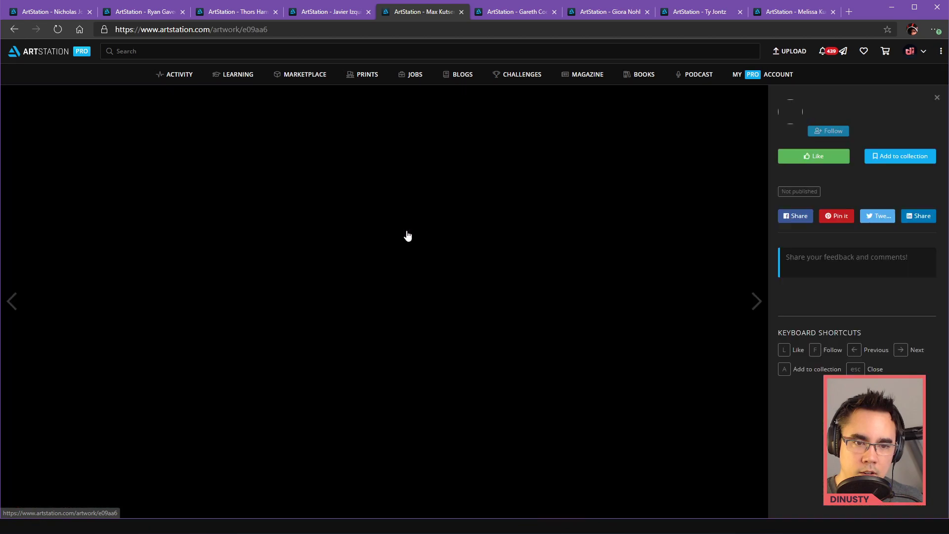
{"action": "scroll", "coordinate": [451, 253], "scroll_direction": "down", "scroll_amount": 2}
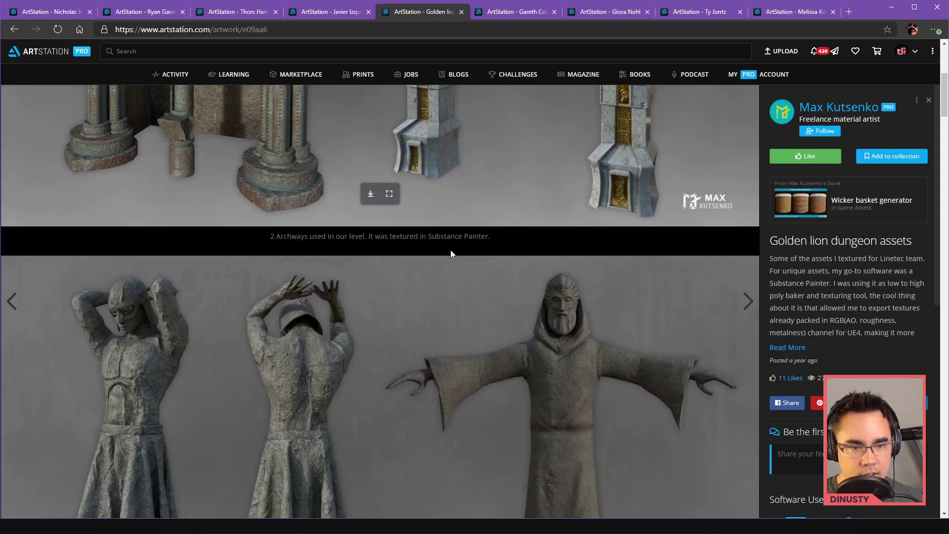
{"action": "scroll", "coordinate": [450, 250], "scroll_direction": "down", "scroll_amount": 12}
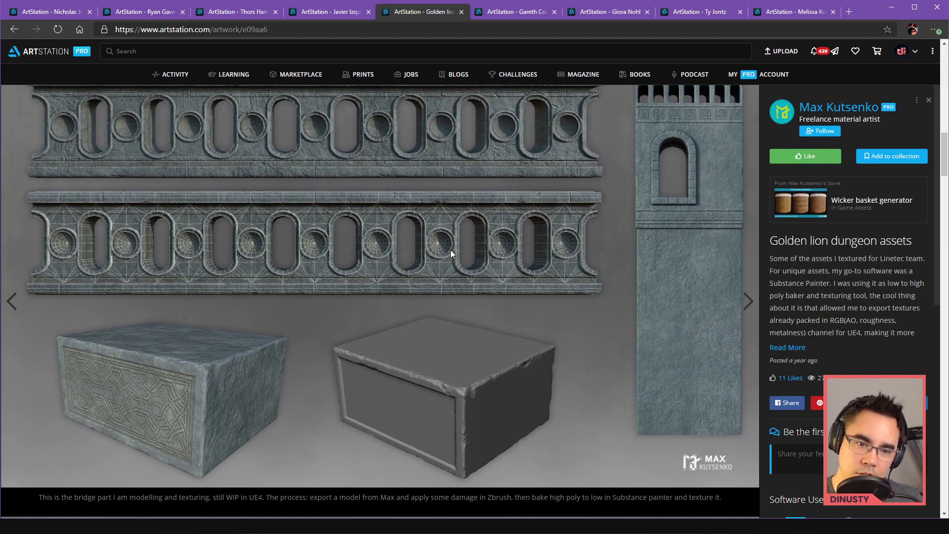
{"action": "scroll", "coordinate": [450, 250], "scroll_direction": "down", "scroll_amount": 3}
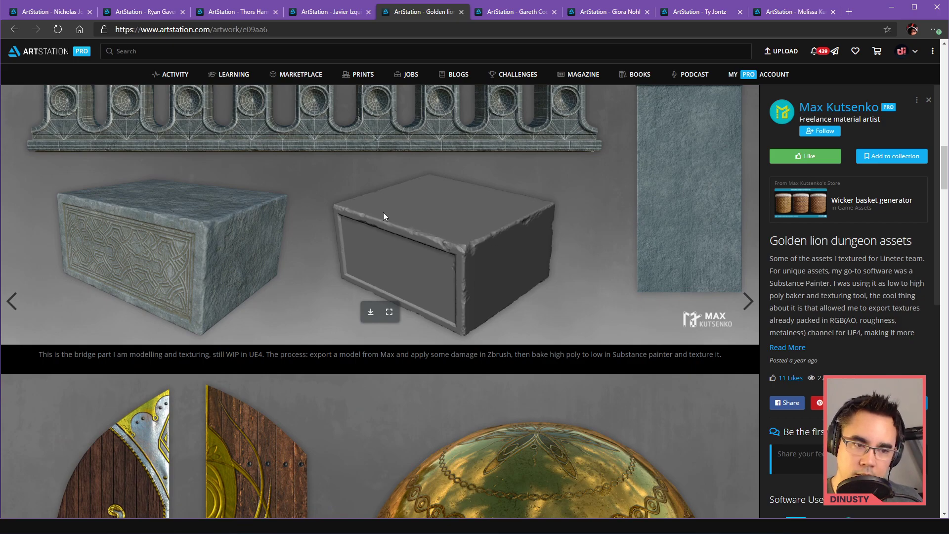
{"action": "scroll", "coordinate": [568, 216], "scroll_direction": "down", "scroll_amount": 10}
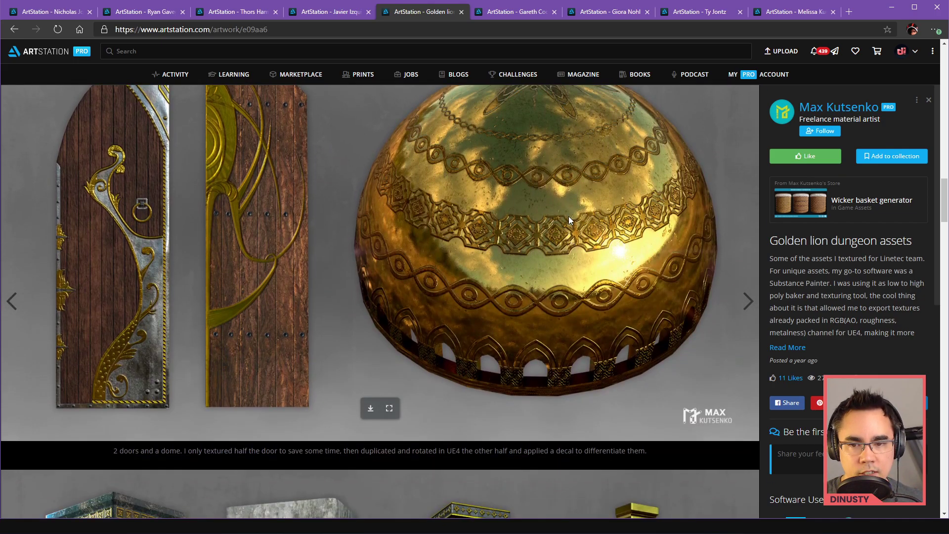
{"action": "scroll", "coordinate": [593, 198], "scroll_direction": "down", "scroll_amount": 5}
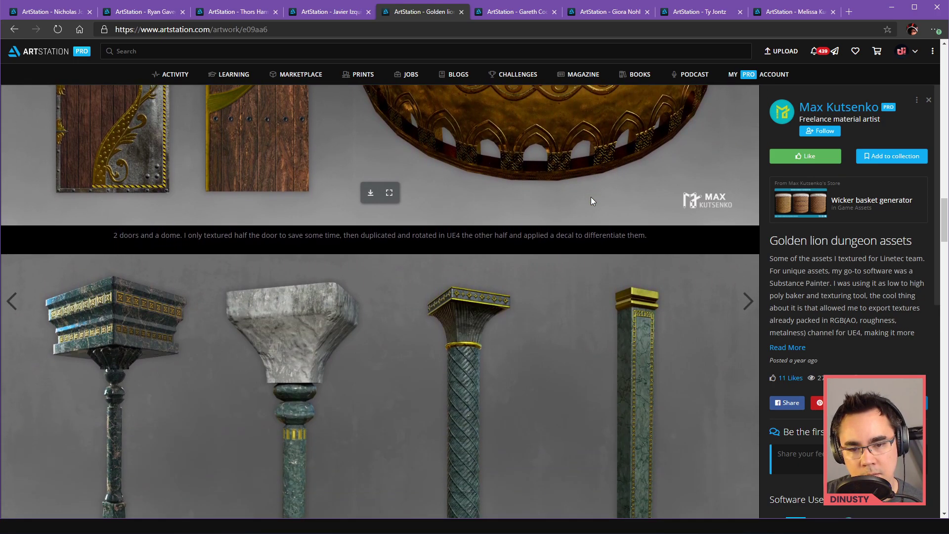
{"action": "scroll", "coordinate": [591, 197], "scroll_direction": "up", "scroll_amount": 3}
- Go back to the portfolio grid and reopen the Golden lion dungeon assets artwork
{"action": "key", "text": "alt+Left"}
{"action": "scroll", "coordinate": [590, 231], "scroll_direction": "down", "scroll_amount": 3}
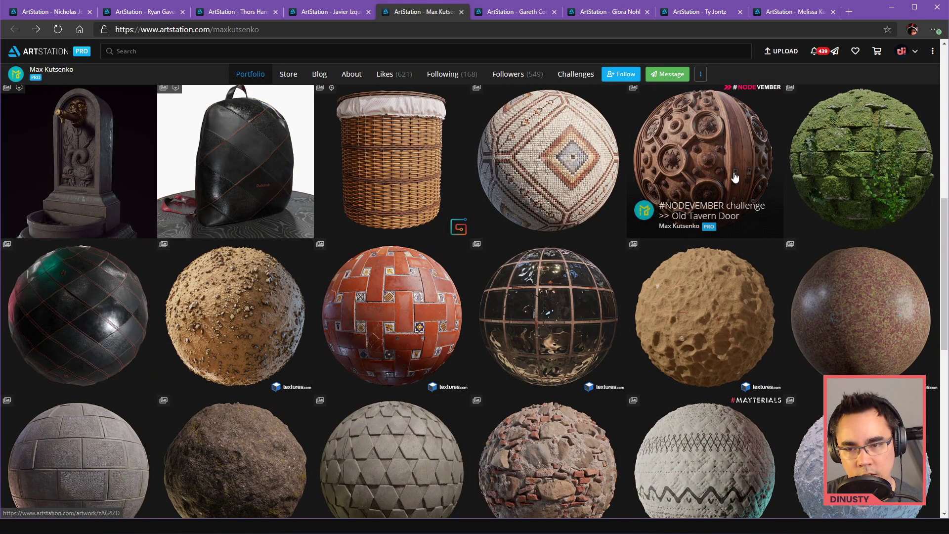
{"action": "scroll", "coordinate": [715, 158], "scroll_direction": "up", "scroll_amount": 4}
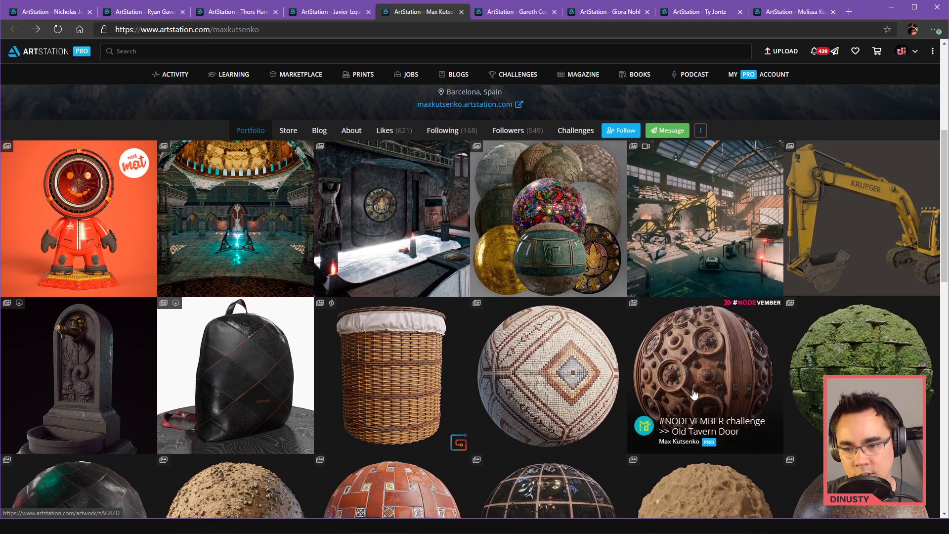
{"action": "left_click", "coordinate": [429, 230]}
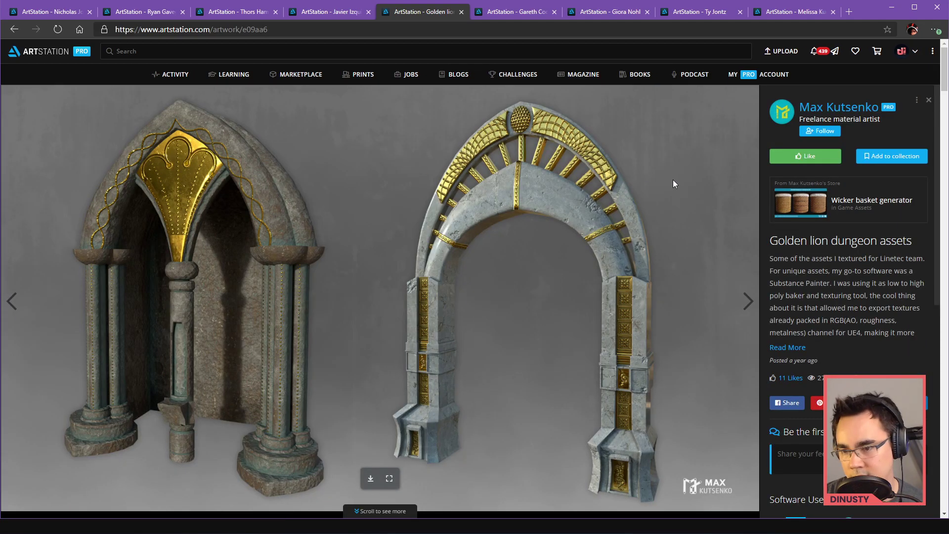
{"action": "key", "text": "Escape"}
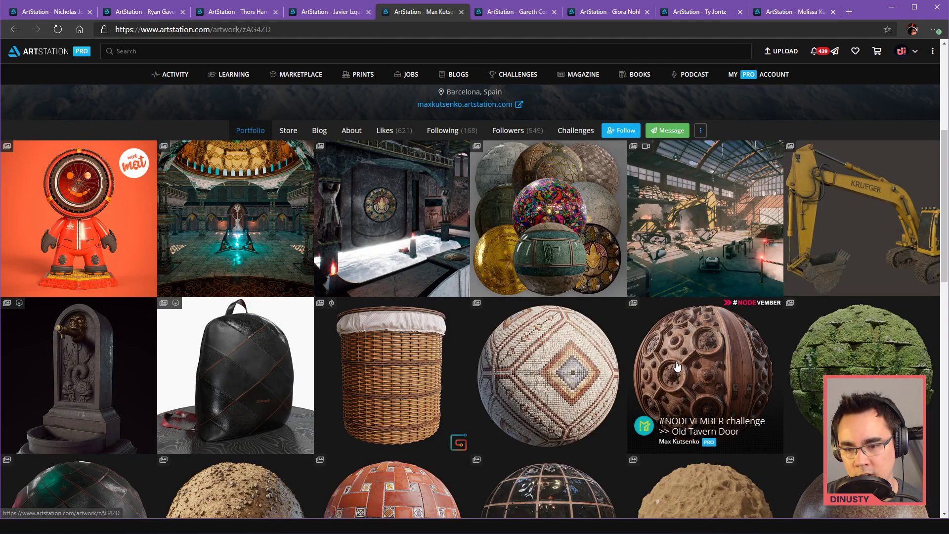
{"action": "left_click", "coordinate": [676, 360]}
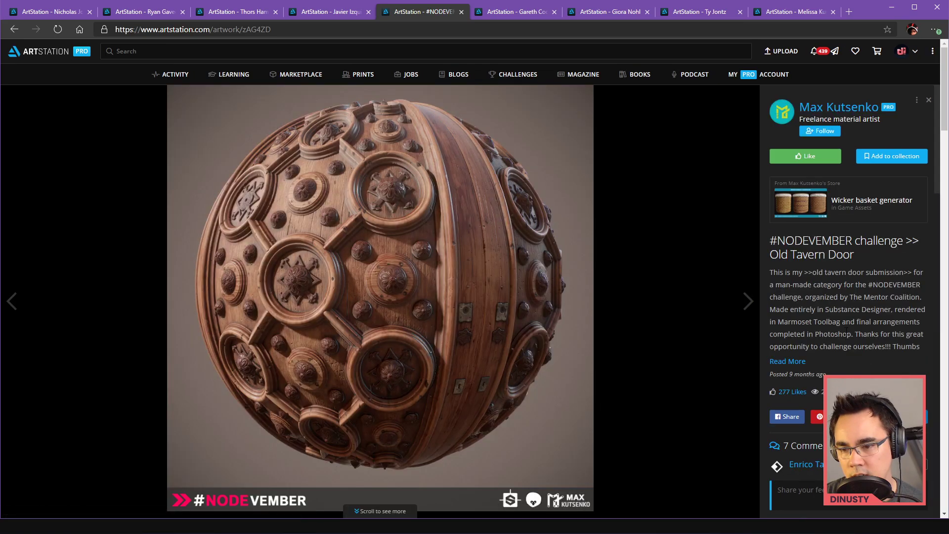
{"action": "left_click", "coordinate": [619, 334]}
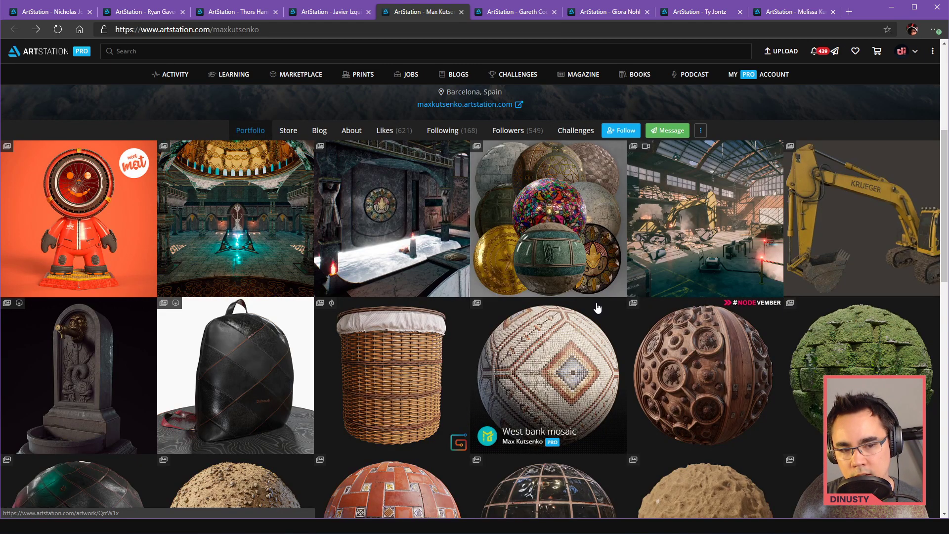
{"action": "scroll", "coordinate": [539, 346], "scroll_direction": "down", "scroll_amount": 3}
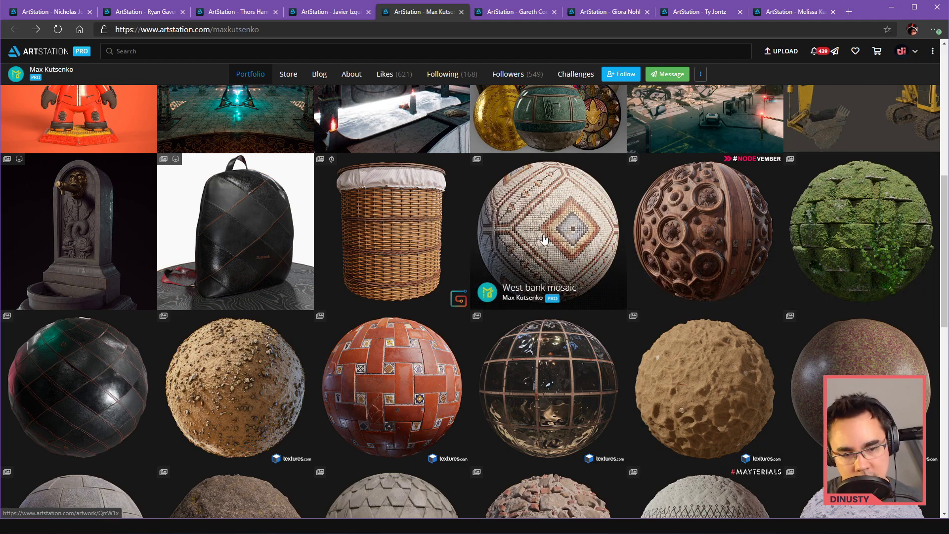
{"action": "scroll", "coordinate": [543, 214], "scroll_direction": "up", "scroll_amount": 5}
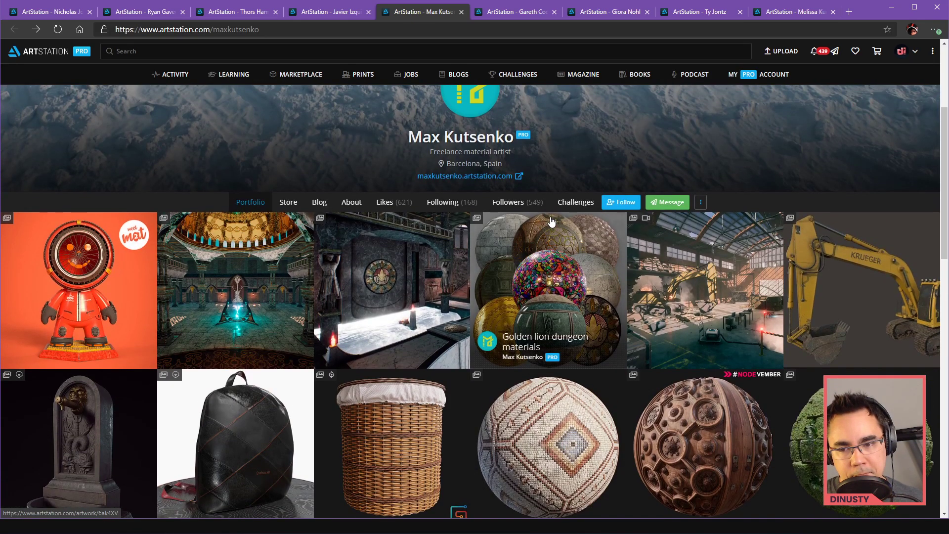
- Reopen the Golden lion dungeon assets artwork and look over its first renders
{"action": "left_click", "coordinate": [430, 286]}
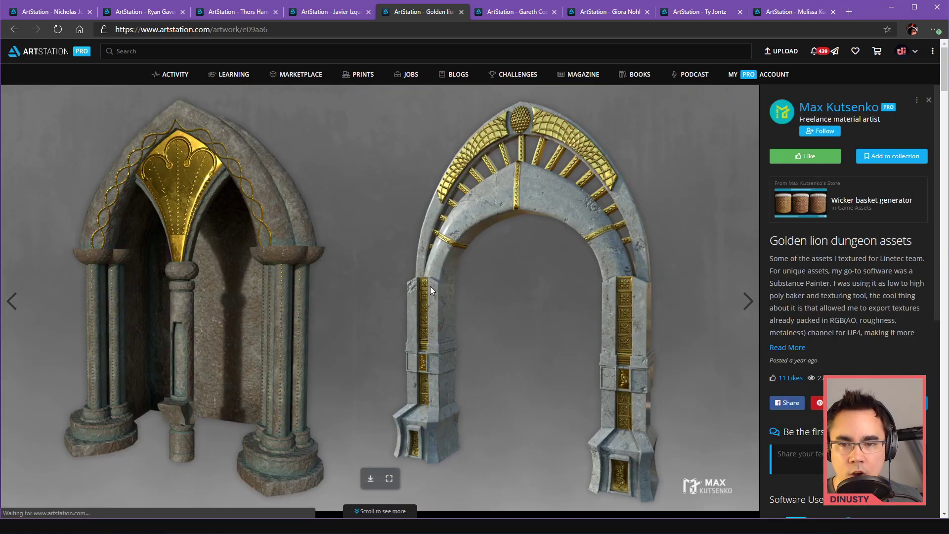
{"action": "scroll", "coordinate": [643, 247], "scroll_direction": "down", "scroll_amount": 15}
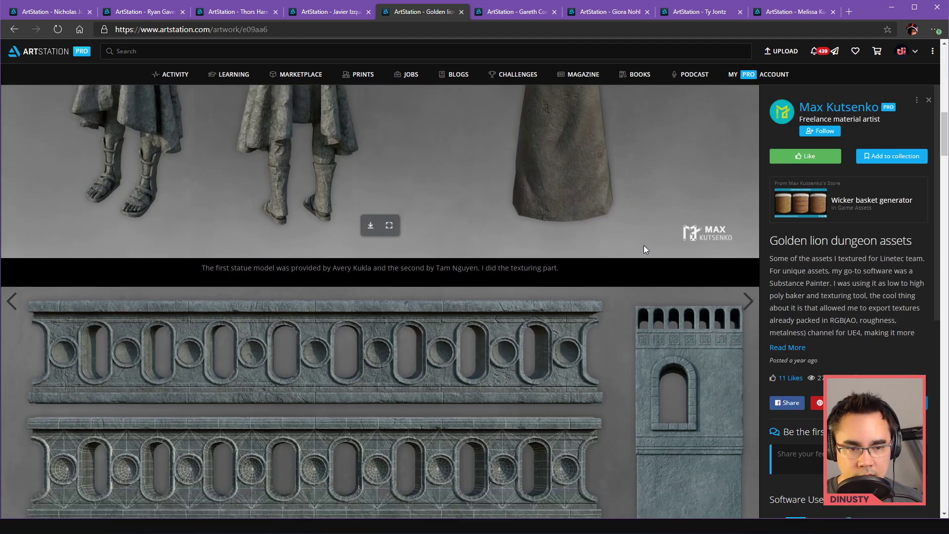
{"action": "scroll", "coordinate": [645, 247], "scroll_direction": "down", "scroll_amount": 10}
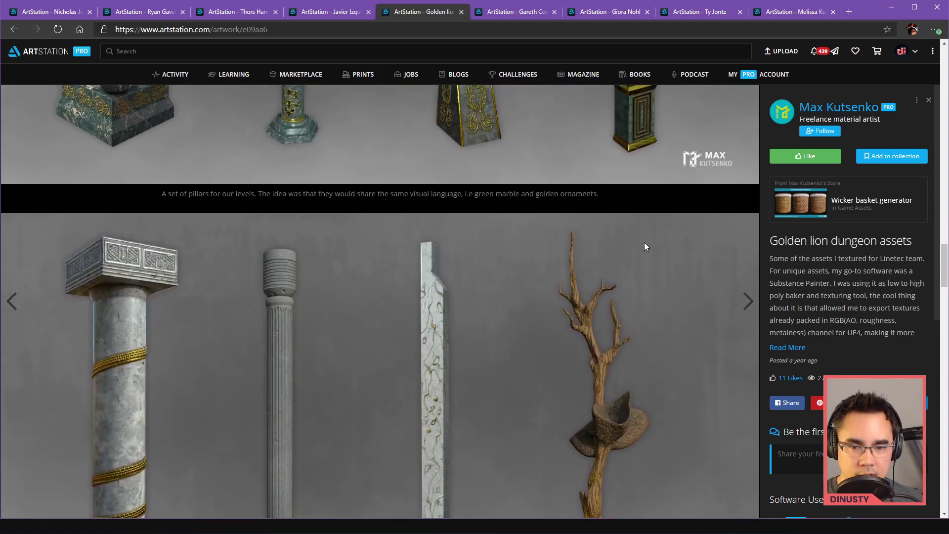
{"action": "scroll", "coordinate": [645, 246], "scroll_direction": "up", "scroll_amount": 12}
{"action": "scroll", "coordinate": [645, 237], "scroll_direction": "down", "scroll_amount": 15}
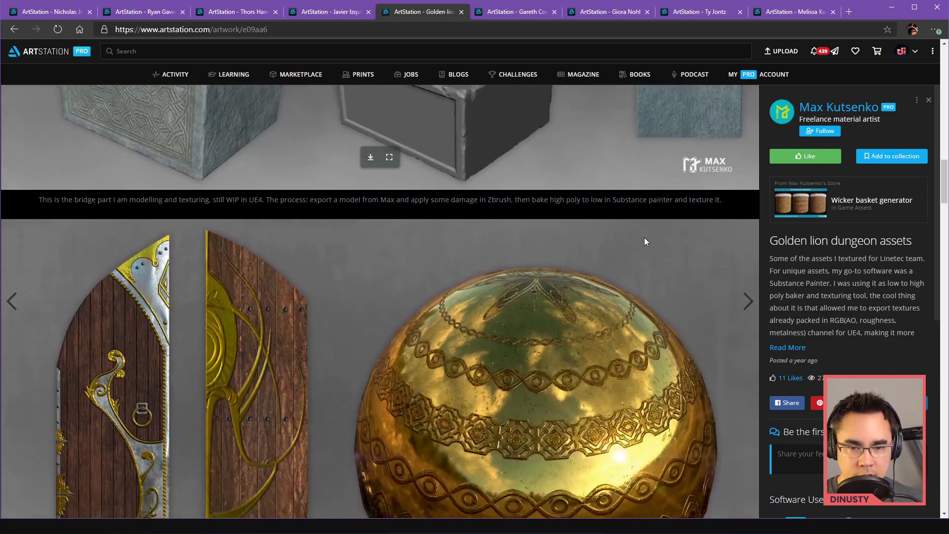
{"action": "scroll", "coordinate": [452, 267], "scroll_direction": "up", "scroll_amount": 1}
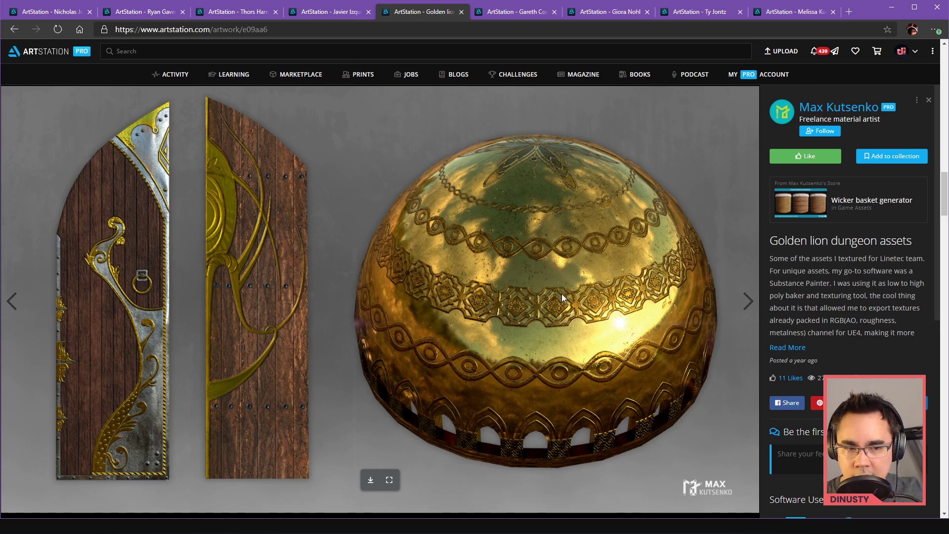
- Review the pillar, lamp, emblem and chest renders, then return to the artist's portfolio
{"action": "scroll", "coordinate": [561, 294], "scroll_direction": "down", "scroll_amount": 8}
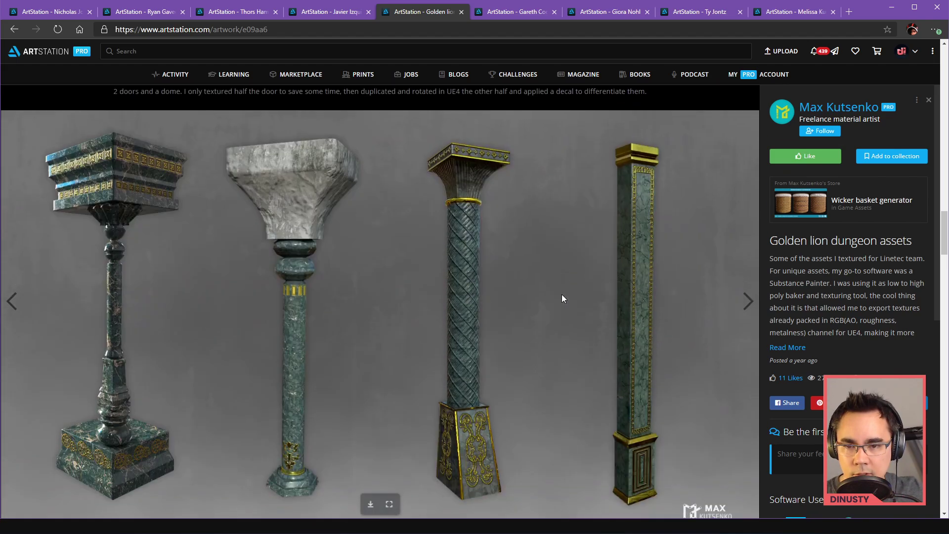
{"action": "scroll", "coordinate": [562, 298], "scroll_direction": "down", "scroll_amount": 7}
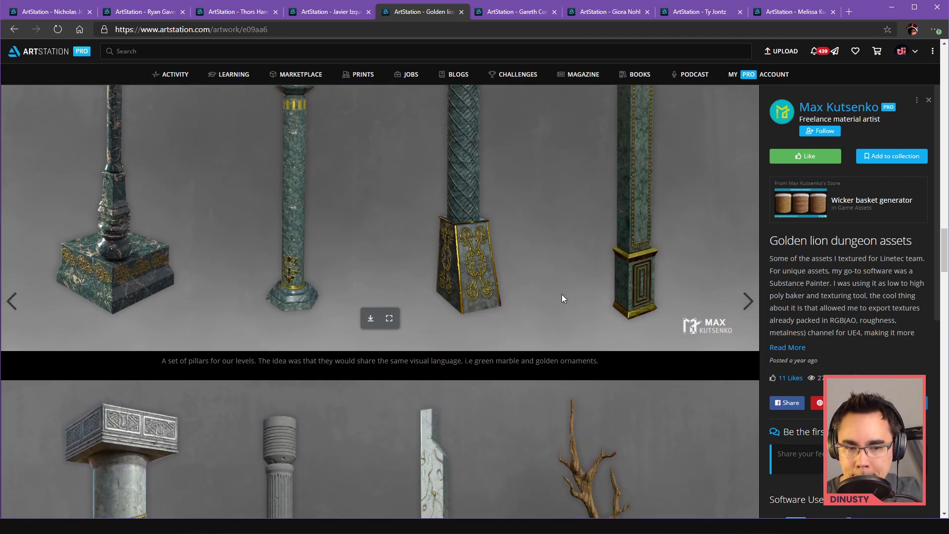
{"action": "scroll", "coordinate": [562, 298], "scroll_direction": "down", "scroll_amount": 8}
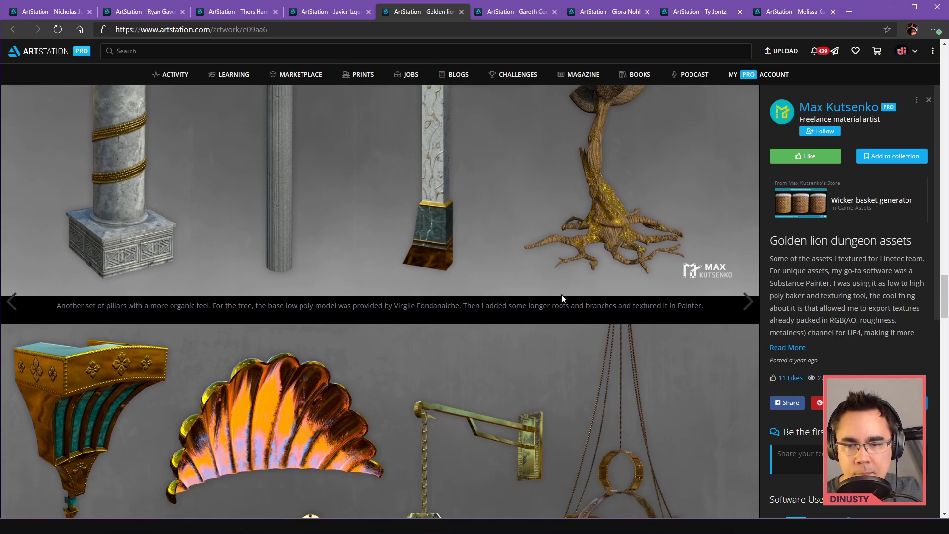
{"action": "scroll", "coordinate": [562, 298], "scroll_direction": "down", "scroll_amount": 2}
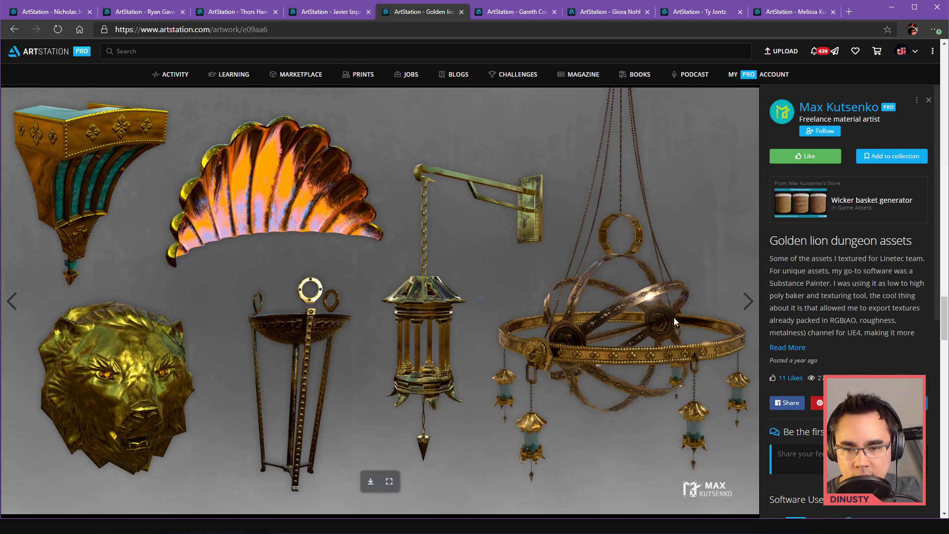
{"action": "scroll", "coordinate": [567, 325], "scroll_direction": "down", "scroll_amount": 2}
{"action": "scroll", "coordinate": [614, 262], "scroll_direction": "up", "scroll_amount": 2}
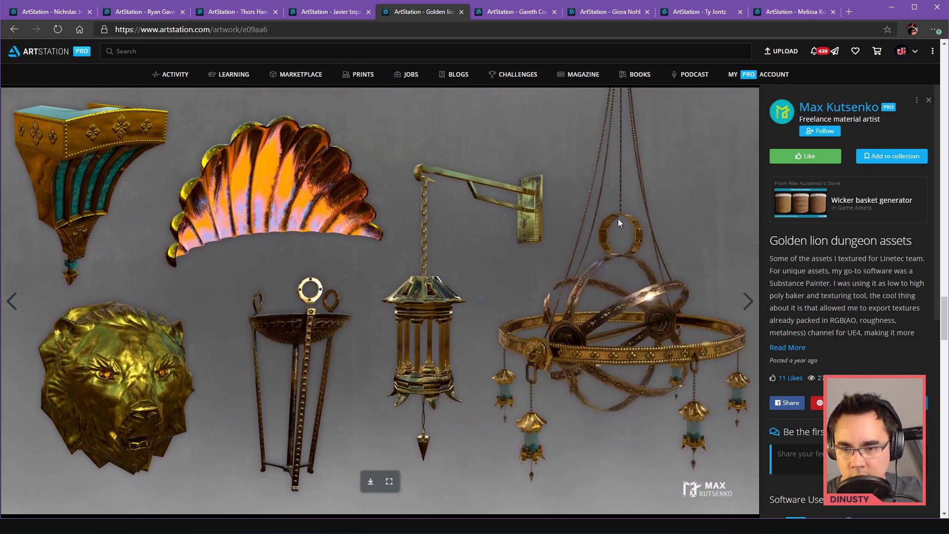
{"action": "scroll", "coordinate": [656, 254], "scroll_direction": "down", "scroll_amount": 7}
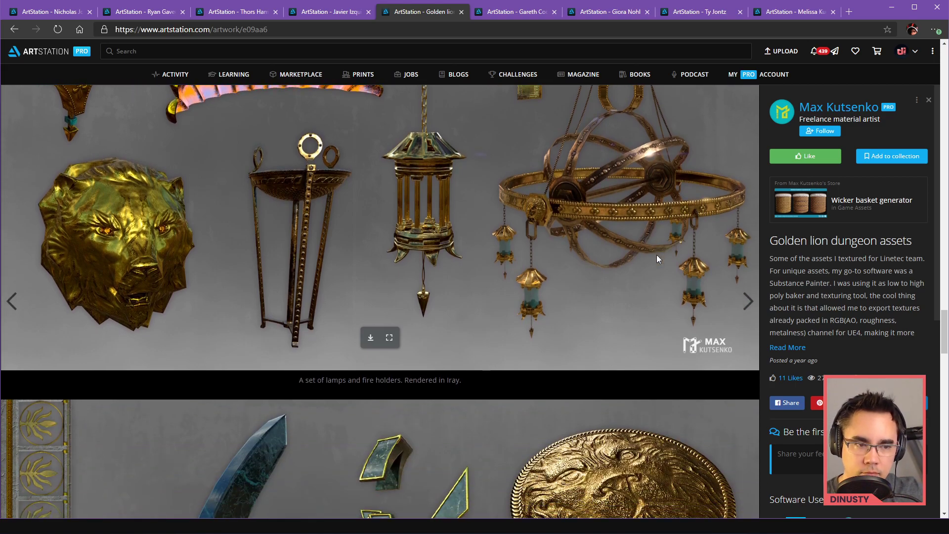
{"action": "scroll", "coordinate": [657, 254], "scroll_direction": "down", "scroll_amount": 4}
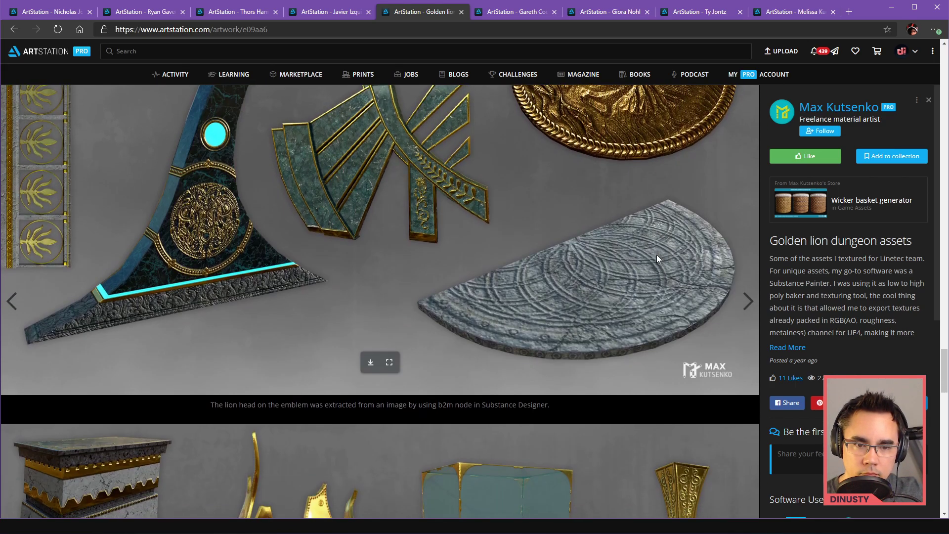
{"action": "scroll", "coordinate": [657, 254], "scroll_direction": "down", "scroll_amount": 4}
{"action": "scroll", "coordinate": [656, 254], "scroll_direction": "down", "scroll_amount": 6}
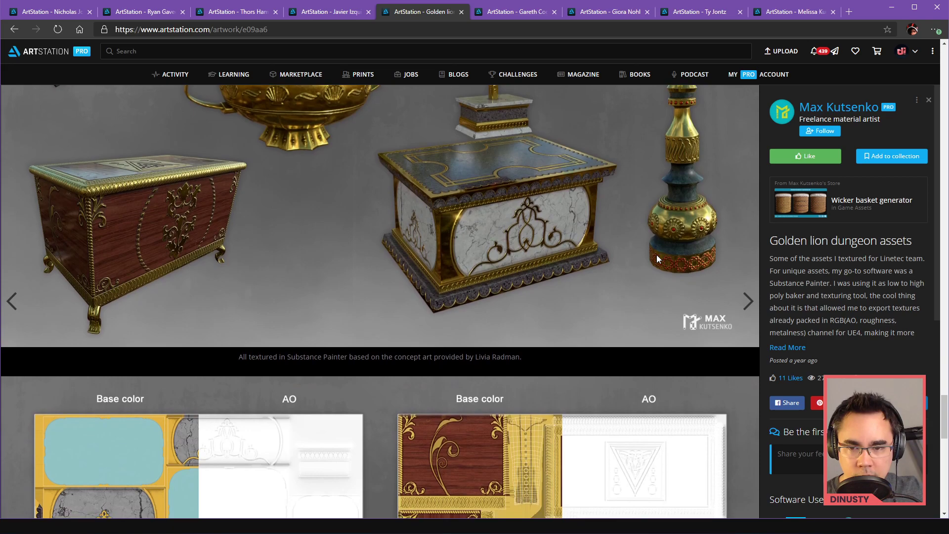
{"action": "scroll", "coordinate": [656, 254], "scroll_direction": "up", "scroll_amount": 4}
{"action": "key", "text": "alt+Left"}
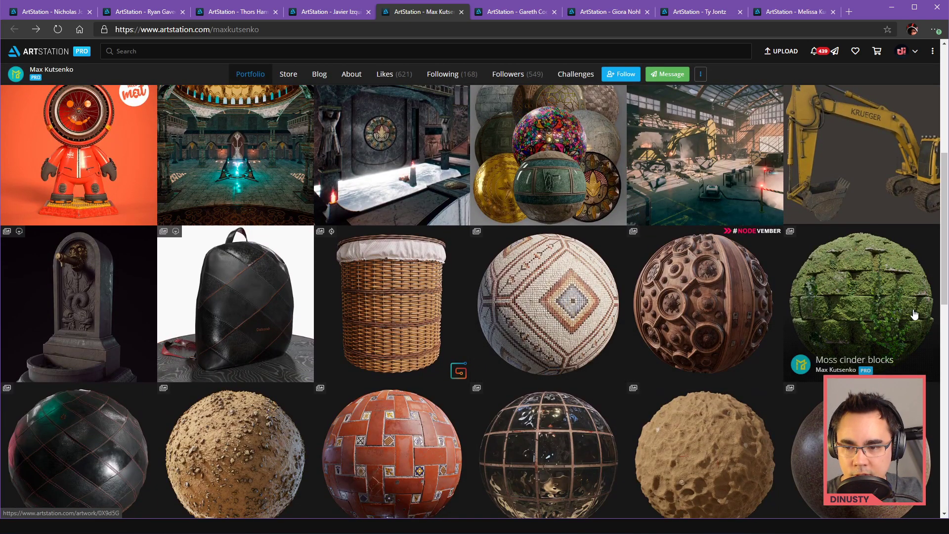
- Open the Warehouse project artwork from the portfolio grid
{"action": "scroll", "coordinate": [702, 334], "scroll_direction": "down", "scroll_amount": 3}
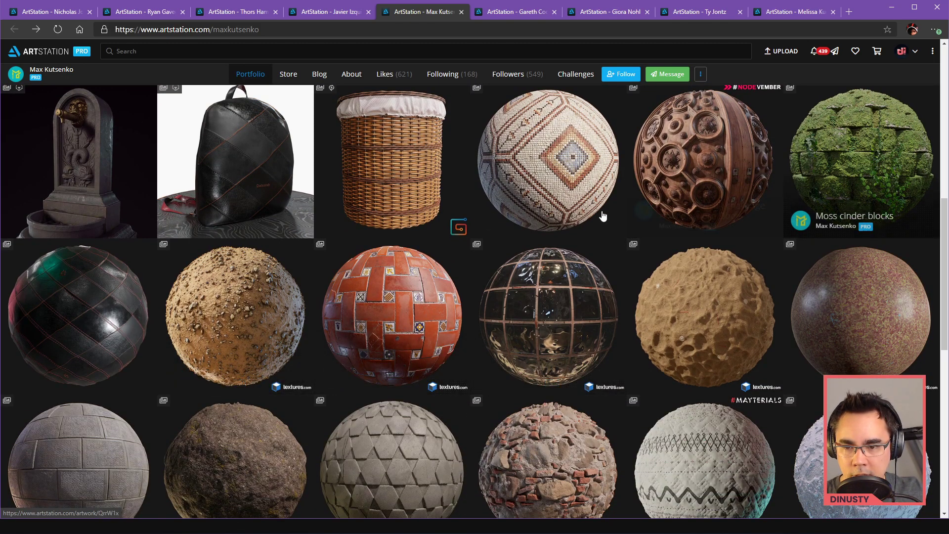
{"action": "scroll", "coordinate": [346, 261], "scroll_direction": "up", "scroll_amount": 5}
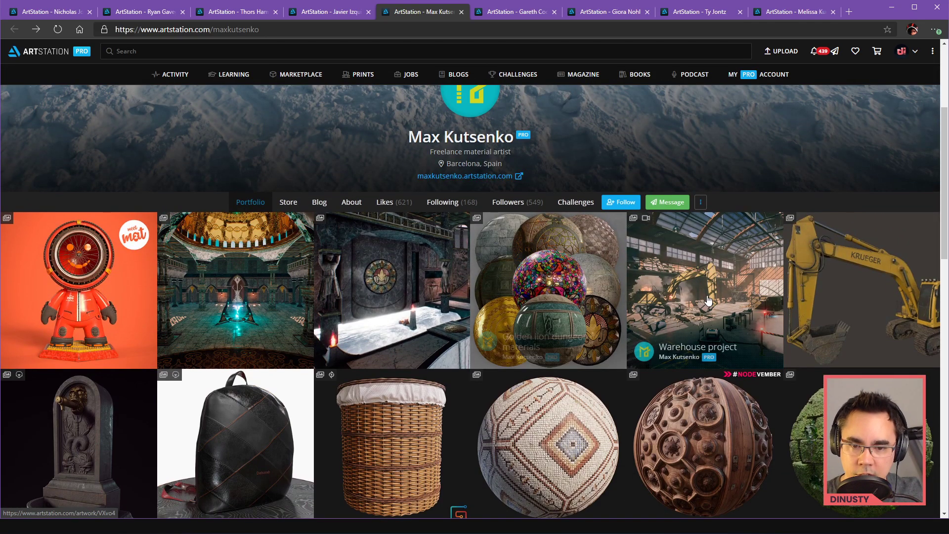
{"action": "left_click", "coordinate": [689, 276]}
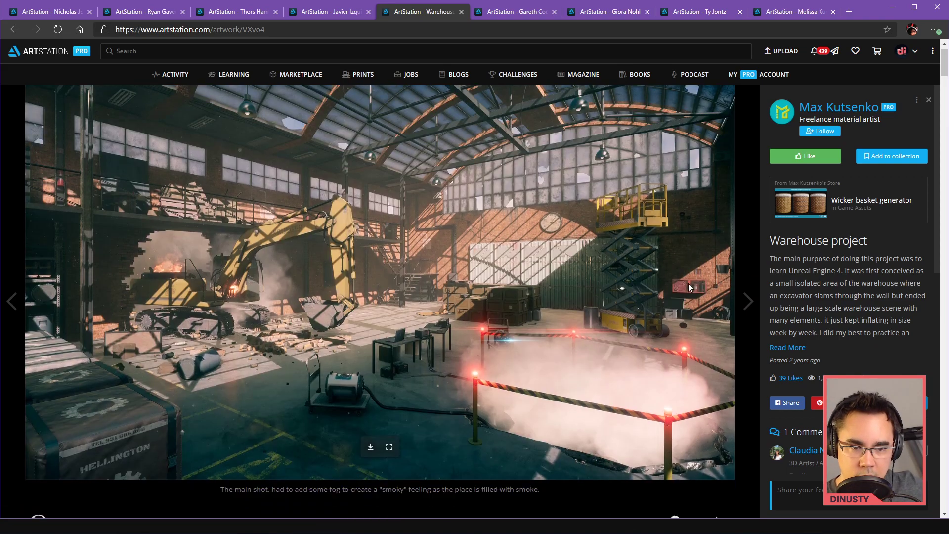
{"action": "scroll", "coordinate": [688, 285], "scroll_direction": "down", "scroll_amount": 5}
{"action": "scroll", "coordinate": [688, 291], "scroll_direction": "down", "scroll_amount": 10}
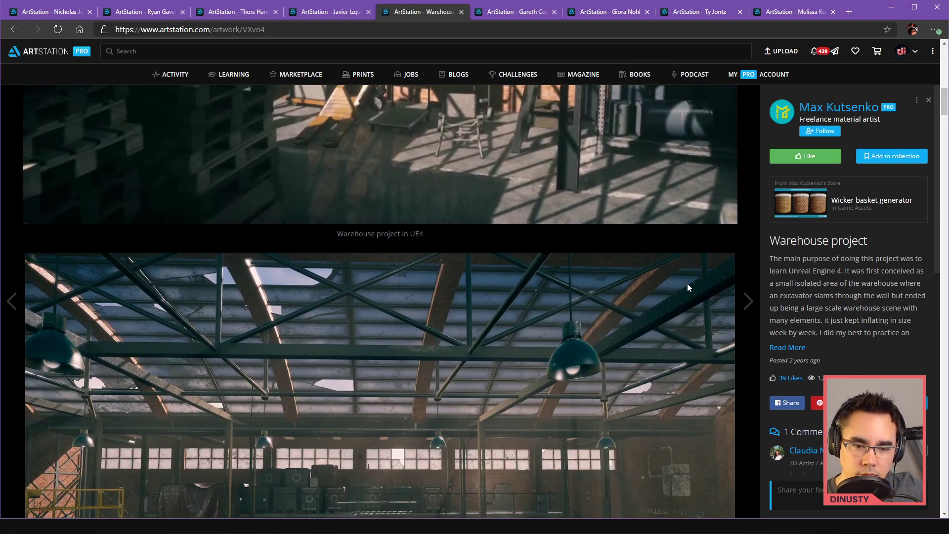
{"action": "scroll", "coordinate": [688, 283], "scroll_direction": "down", "scroll_amount": 3}
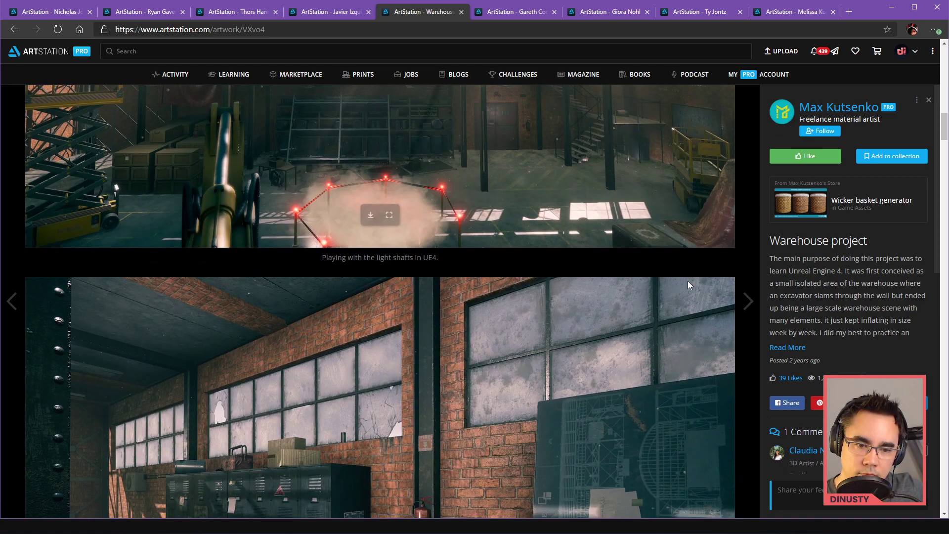
- Browse the brick-walled warehouse renders to the locker-corridor image and bring up its options
{"action": "scroll", "coordinate": [688, 282], "scroll_direction": "up", "scroll_amount": 5}
{"action": "scroll", "coordinate": [688, 284], "scroll_direction": "down", "scroll_amount": 4}
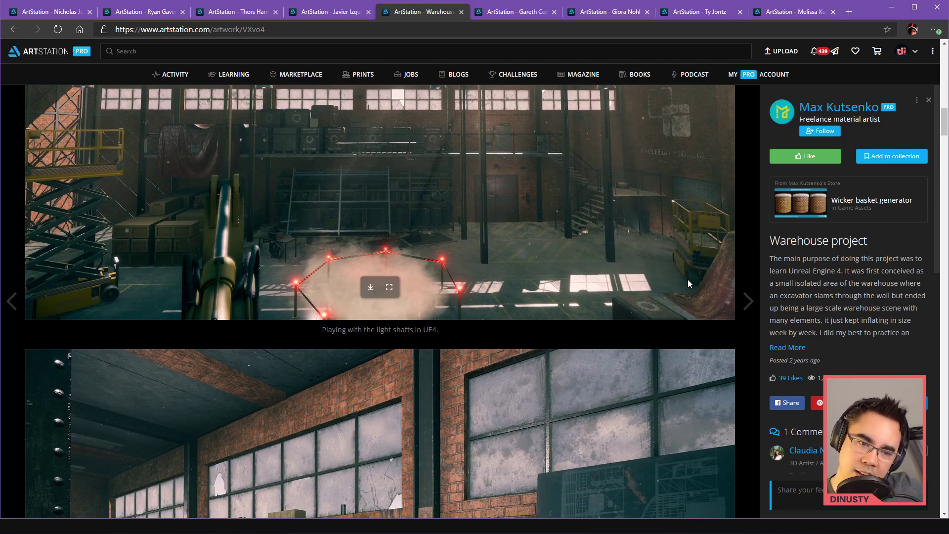
{"action": "scroll", "coordinate": [682, 255], "scroll_direction": "down", "scroll_amount": 7}
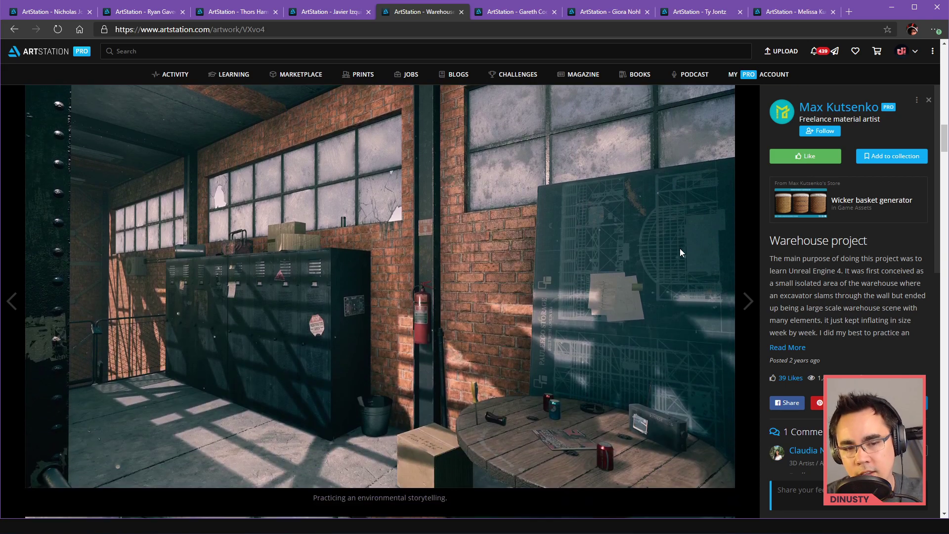
{"action": "scroll", "coordinate": [681, 252], "scroll_direction": "up", "scroll_amount": 3}
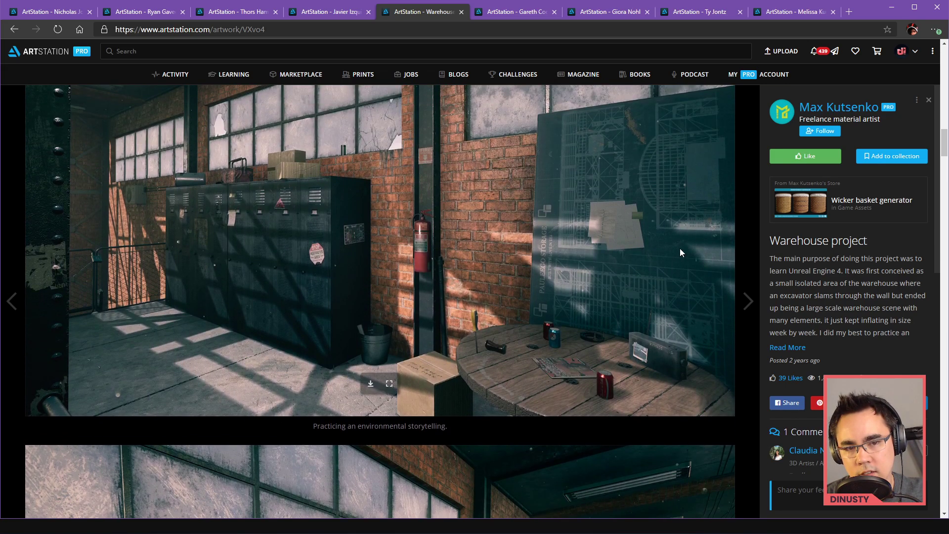
{"action": "scroll", "coordinate": [680, 248], "scroll_direction": "up", "scroll_amount": 7}
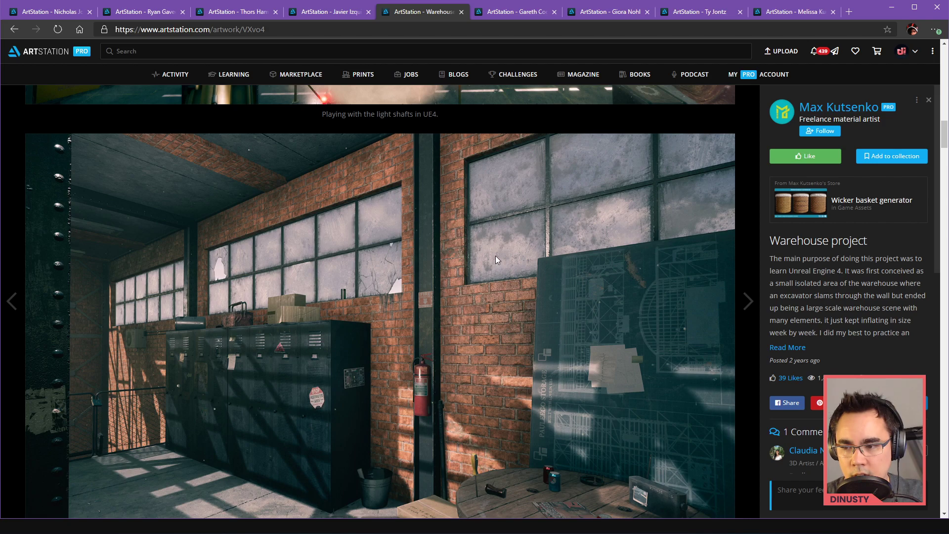
{"action": "scroll", "coordinate": [495, 257], "scroll_direction": "down", "scroll_amount": 15}
{"action": "scroll", "coordinate": [497, 249], "scroll_direction": "down", "scroll_amount": 1}
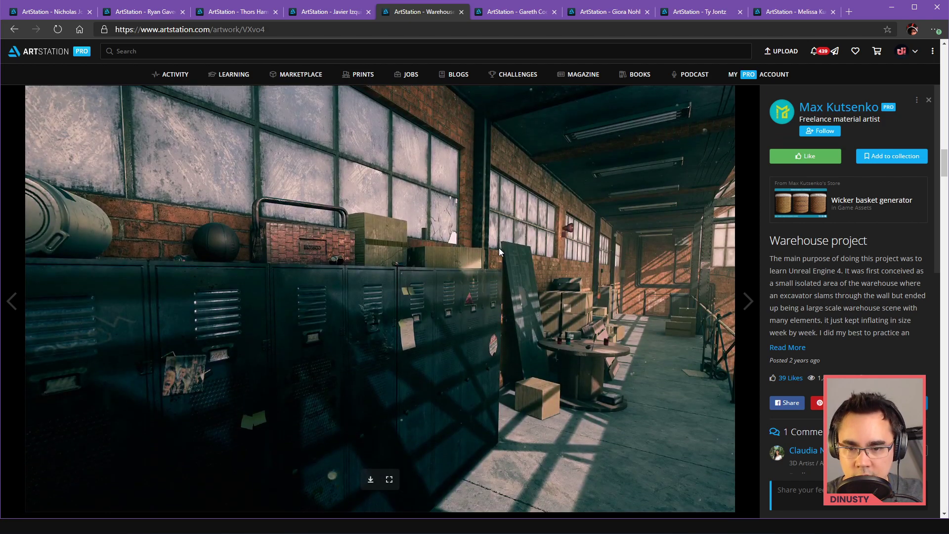
{"action": "right_click", "coordinate": [512, 231]}
- Copy the locker-corridor render and paste it into a new Photoshop document
{"action": "left_click", "coordinate": [532, 272]}
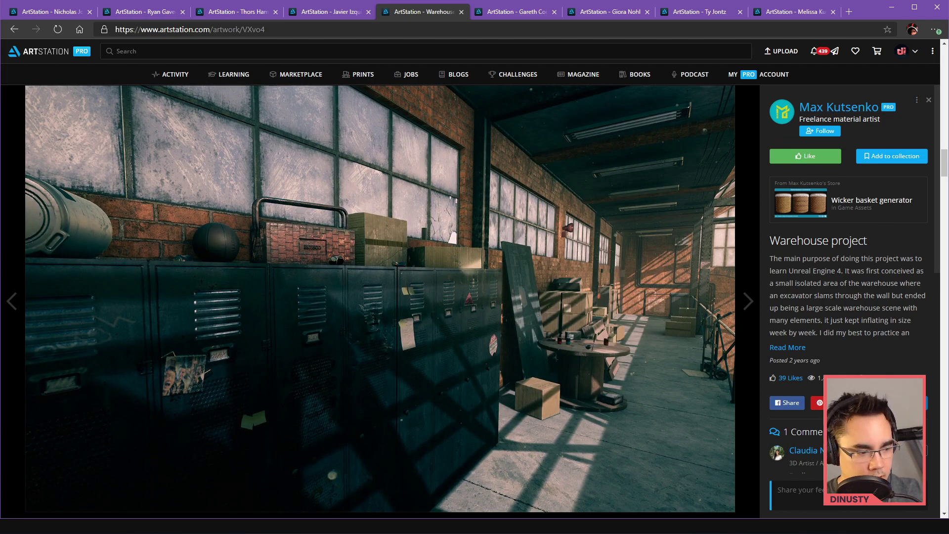
{"action": "key", "text": "alt+Tab"}
{"action": "key", "text": "ctrl+n"}
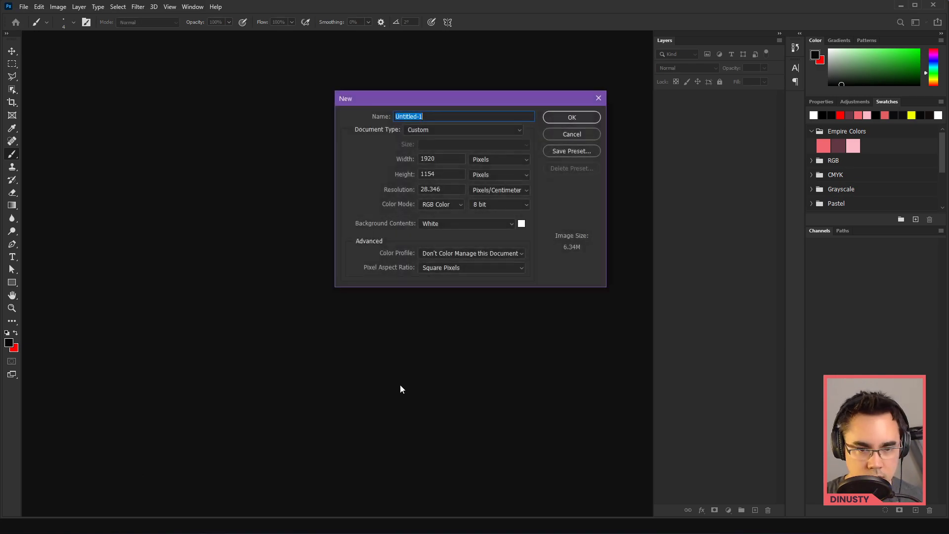
{"action": "key", "text": "Return"}
{"action": "key", "text": "ctrl+v"}
- Darken the render with Levels midtones 0.64 and lower Saturation to −11
{"action": "key", "text": "ctrl+l"}
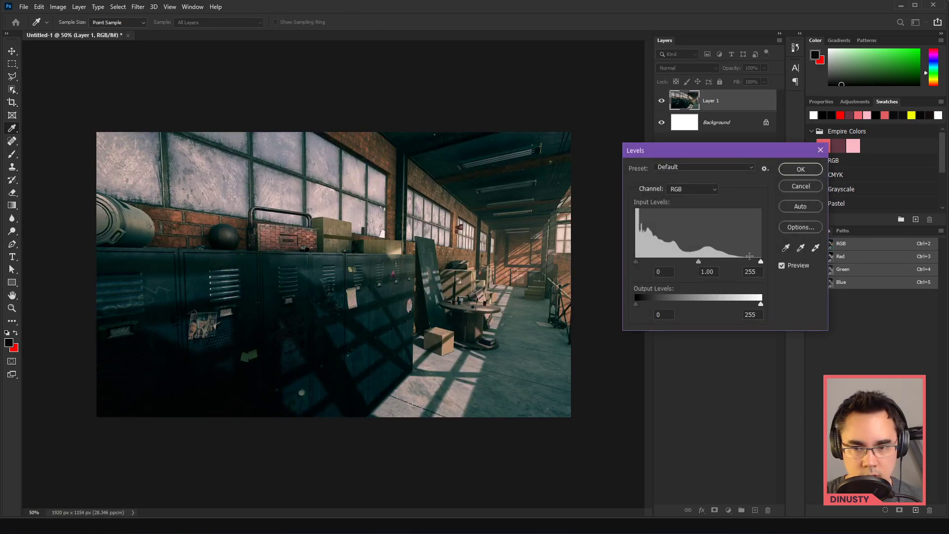
{"action": "left_click_drag", "start_coordinate": [699, 262], "coordinate": [717, 262]}
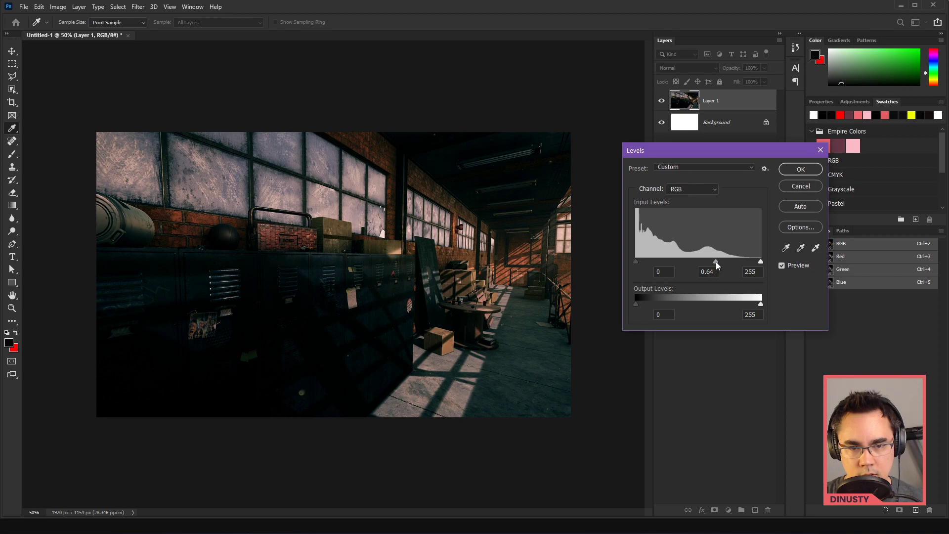
{"action": "key", "text": "Return"}
{"action": "key", "text": "ctrl+u"}
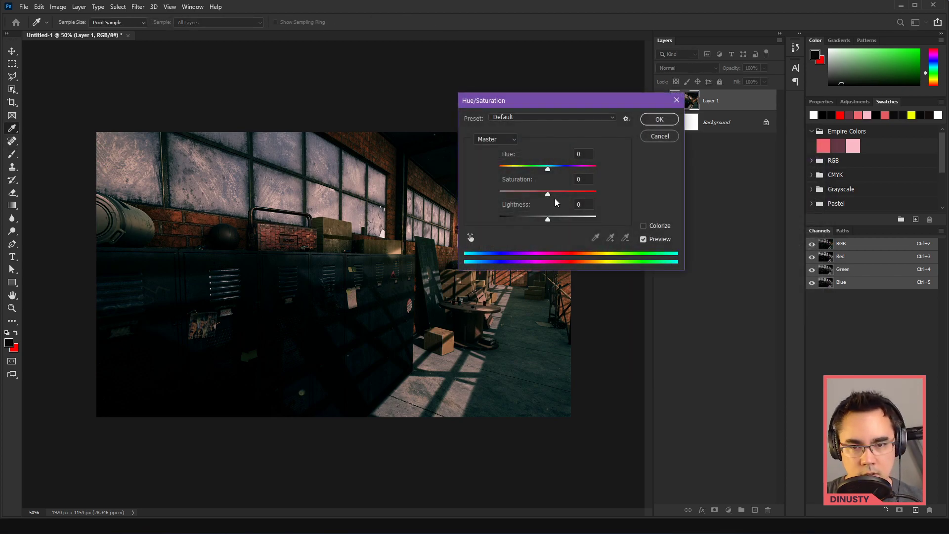
{"action": "left_click_drag", "start_coordinate": [549, 196], "coordinate": [539, 199]}
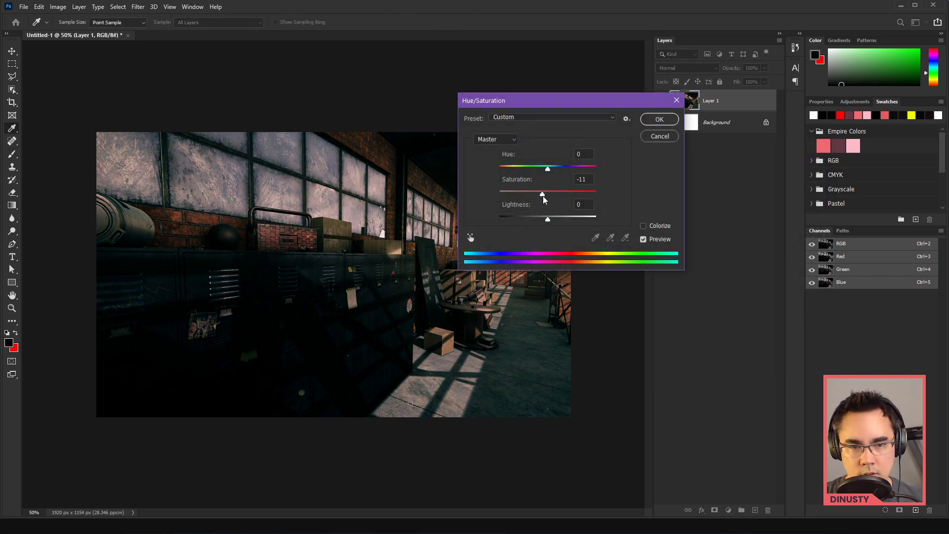
{"action": "key", "text": "Return"}
{"action": "key", "text": "b"}
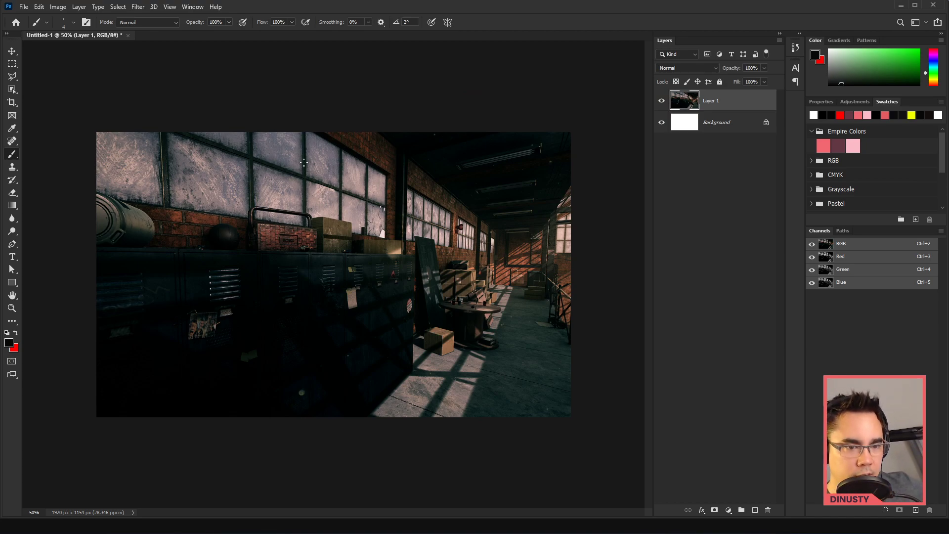
- Zoom and pan to inspect the brick-textured crate in the render's upper-left area
{"action": "key", "text": "ctrl+plus"}
{"action": "key", "text": "ctrl+plus"}
{"action": "key", "text": "ctrl+plus"}
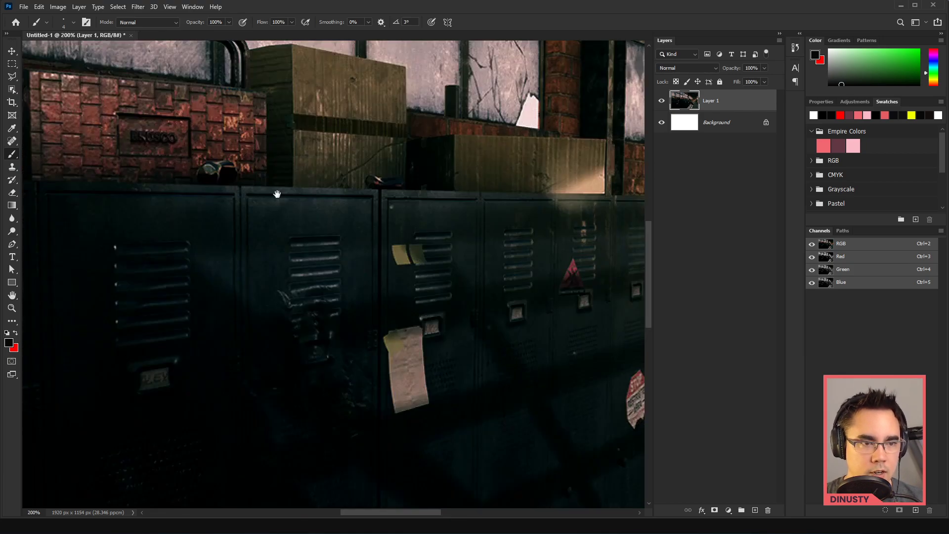
{"action": "left_click_drag", "start_coordinate": [277, 194], "coordinate": [468, 335]}
{"action": "key", "text": "ctrl+plus"}
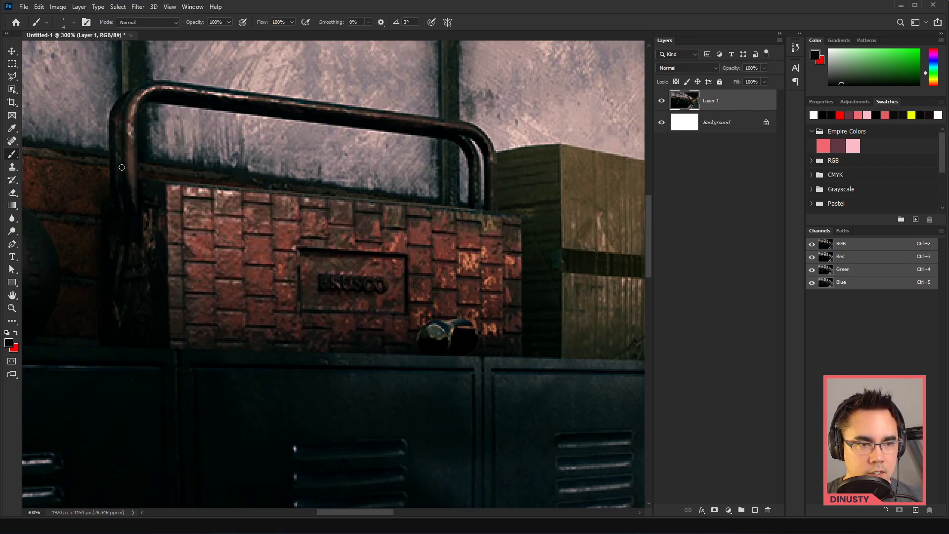
{"action": "left_click_drag", "start_coordinate": [106, 122], "coordinate": [130, 134]}
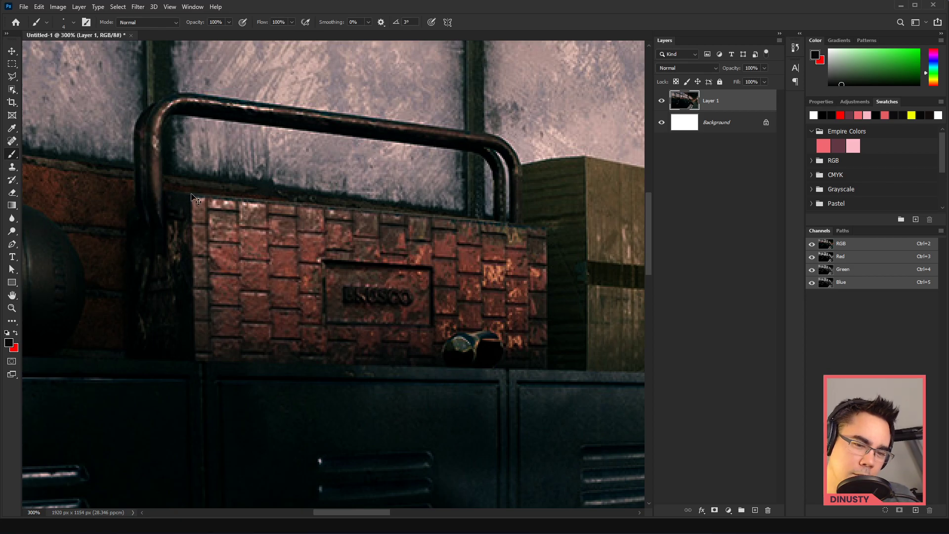
{"action": "left_click_drag", "start_coordinate": [191, 194], "coordinate": [193, 197]}
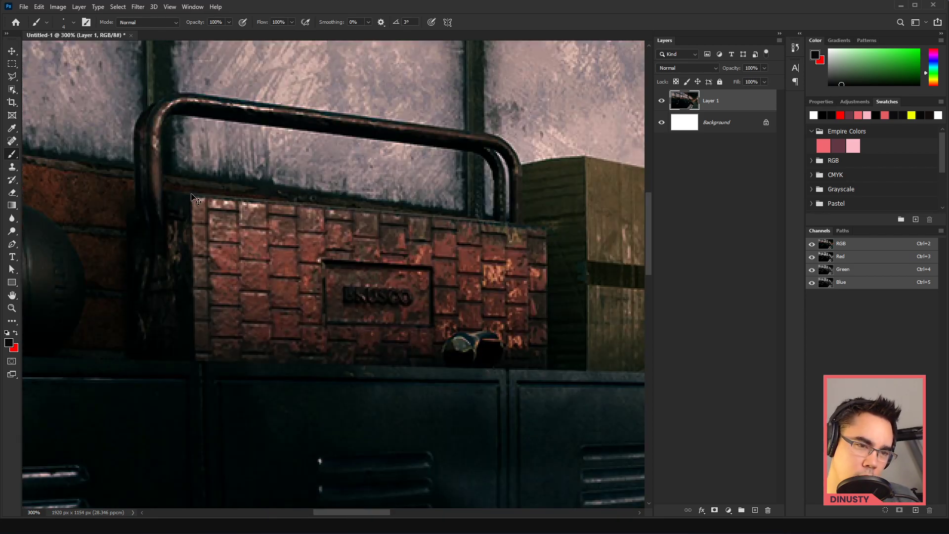
{"action": "key", "text": "ctrl+minus"}
{"action": "key", "text": "ctrl+minus"}
{"action": "key", "text": "ctrl+minus"}
{"action": "key", "text": "ctrl+minus"}
{"action": "key", "text": "ctrl+minus"}
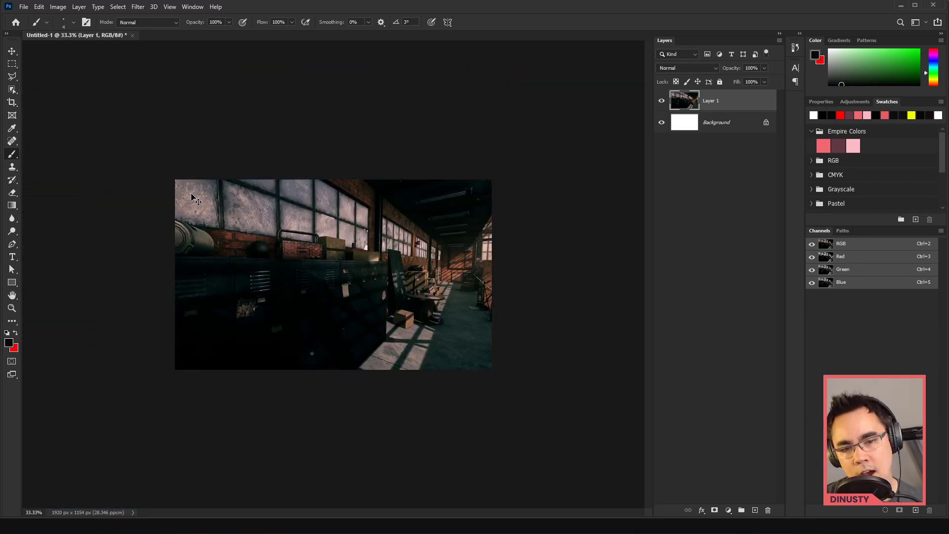
{"action": "key", "text": "ctrl+plus"}
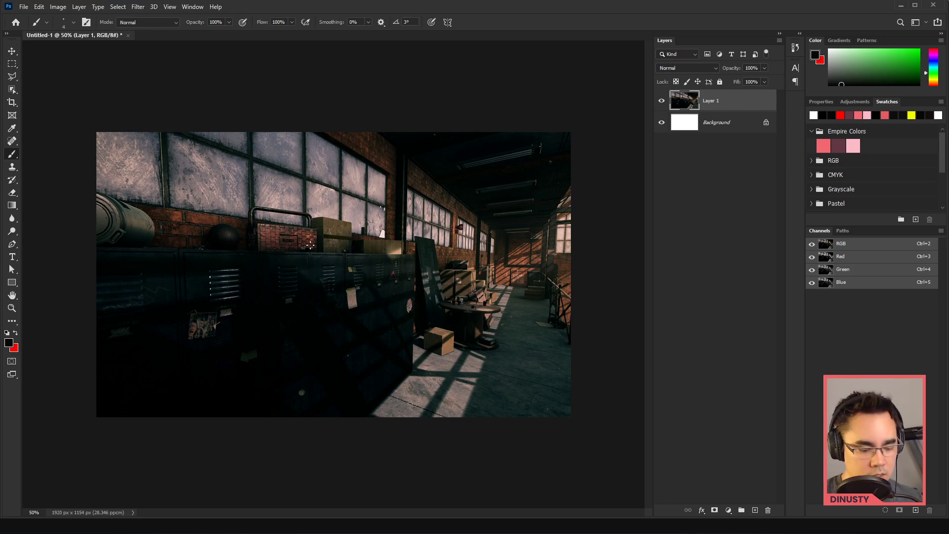
- Inspect the photo and MAX label area, fit the render to view, then return to the browser's Warehouse page
{"action": "scroll", "coordinate": [310, 246], "scroll_direction": "up", "scroll_amount": 8}
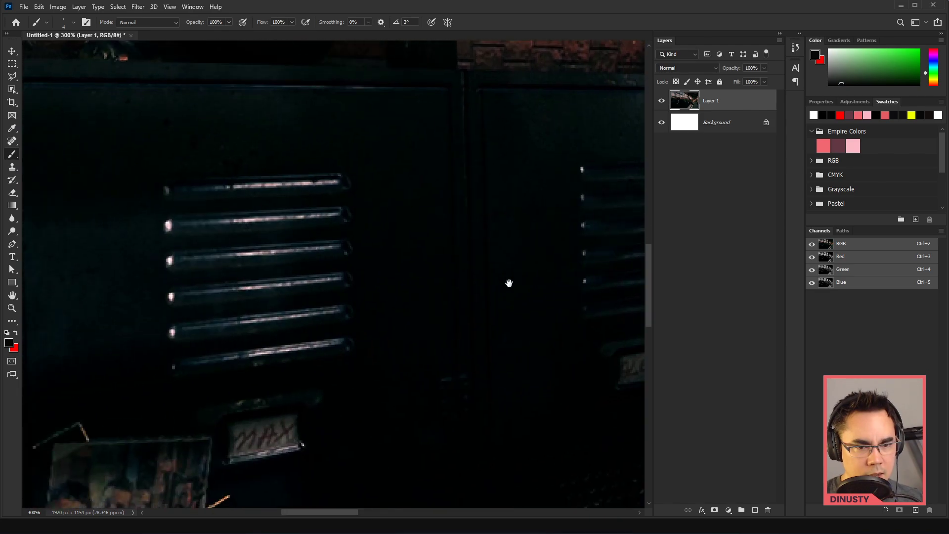
{"action": "left_click_drag", "start_coordinate": [509, 283], "coordinate": [614, 111]}
{"action": "scroll", "coordinate": [425, 339], "scroll_direction": "up", "scroll_amount": 3}
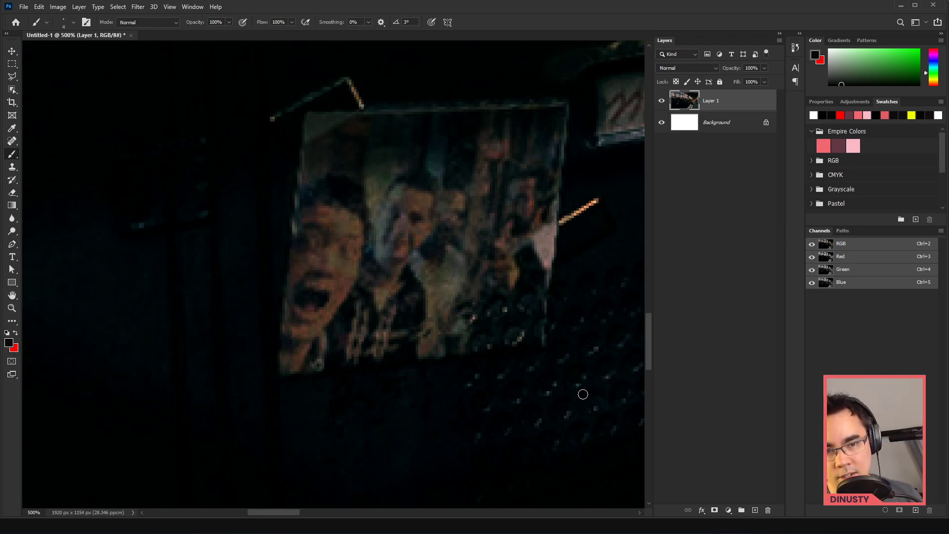
{"action": "scroll", "coordinate": [582, 394], "scroll_direction": "down", "scroll_amount": 6}
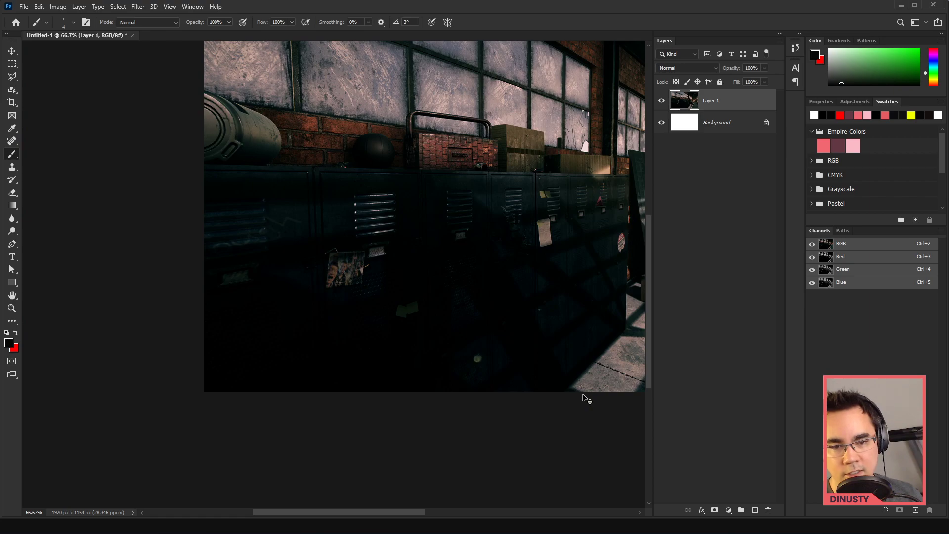
{"action": "scroll", "coordinate": [582, 394], "scroll_direction": "up", "scroll_amount": 1}
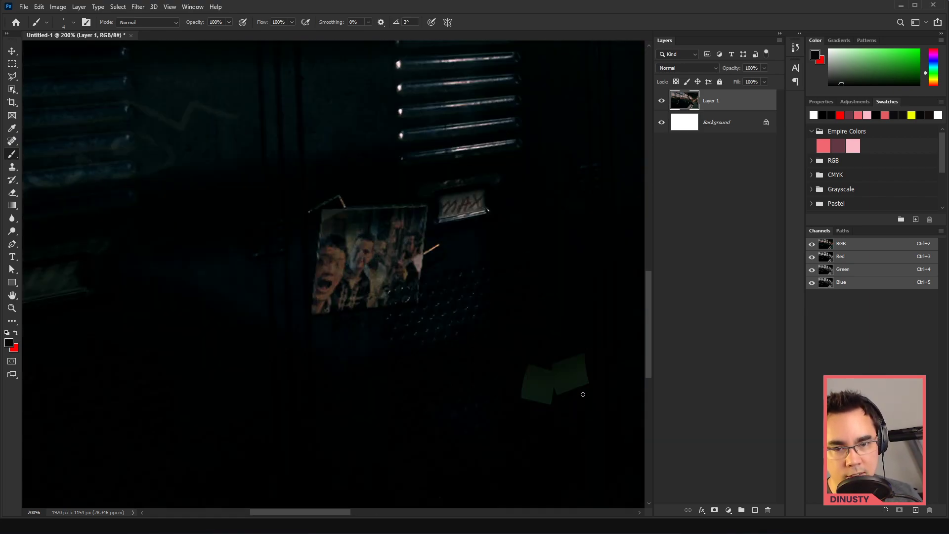
{"action": "scroll", "coordinate": [585, 398], "scroll_direction": "down", "scroll_amount": 4}
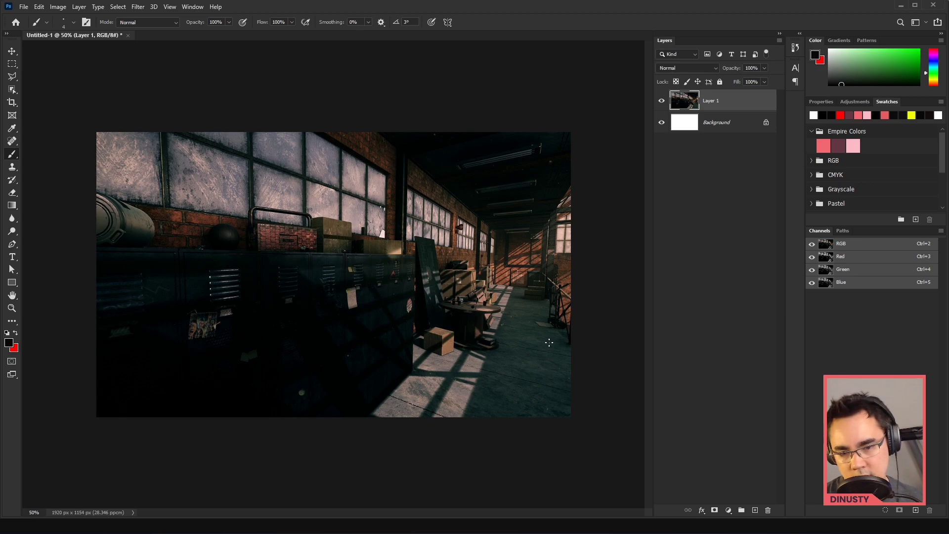
{"action": "scroll", "coordinate": [547, 341], "scroll_direction": "up", "scroll_amount": 1}
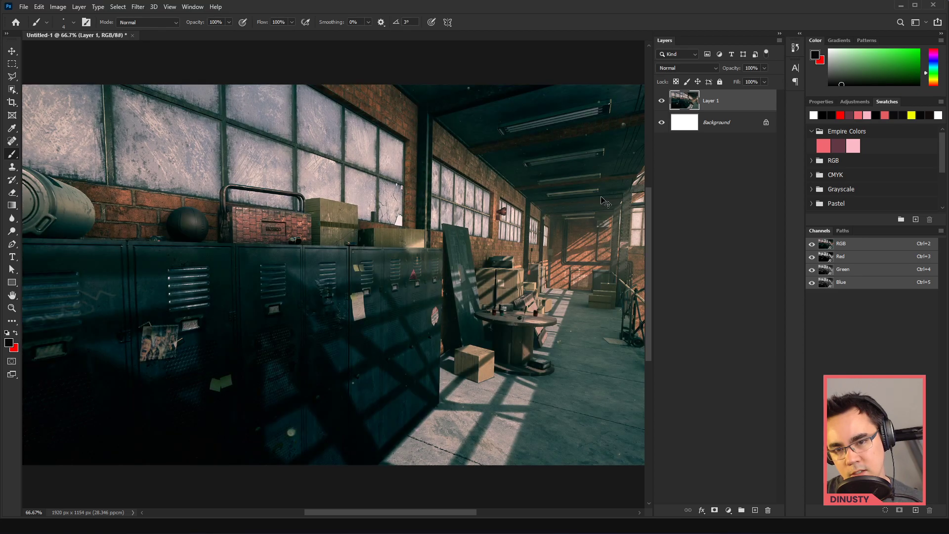
{"action": "mouse_move", "coordinate": [605, 203]}
{"action": "left_mouse_down"}
{"action": "mouse_move", "coordinate": [556, 253]}
{"action": "mouse_move", "coordinate": [589, 210]}
{"action": "left_mouse_up"}
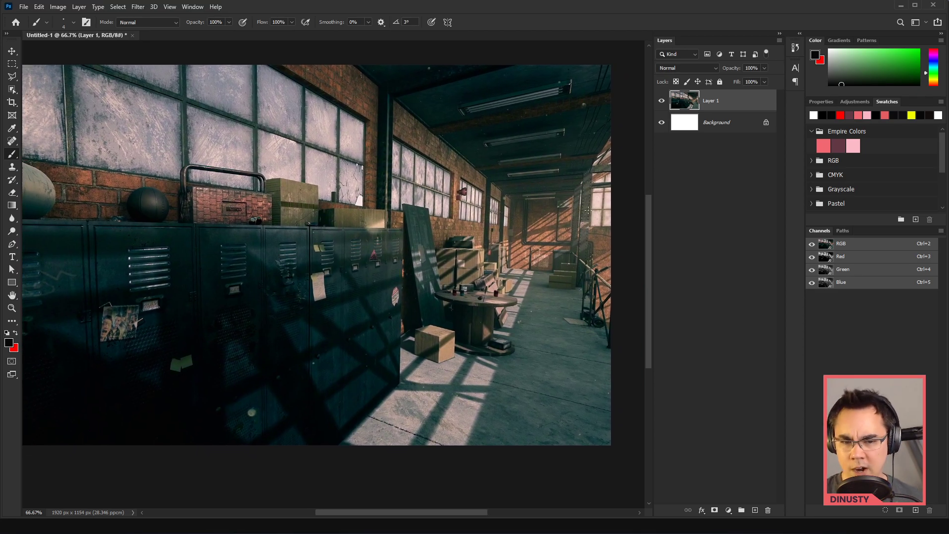
{"action": "key", "text": "ctrl+minus"}
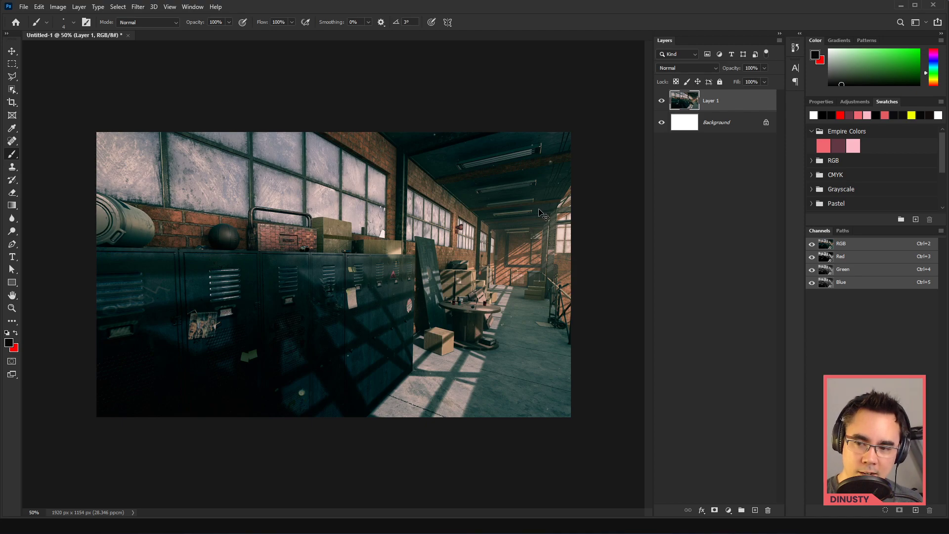
{"action": "scroll", "coordinate": [332, 238], "scroll_direction": "up", "scroll_amount": 4}
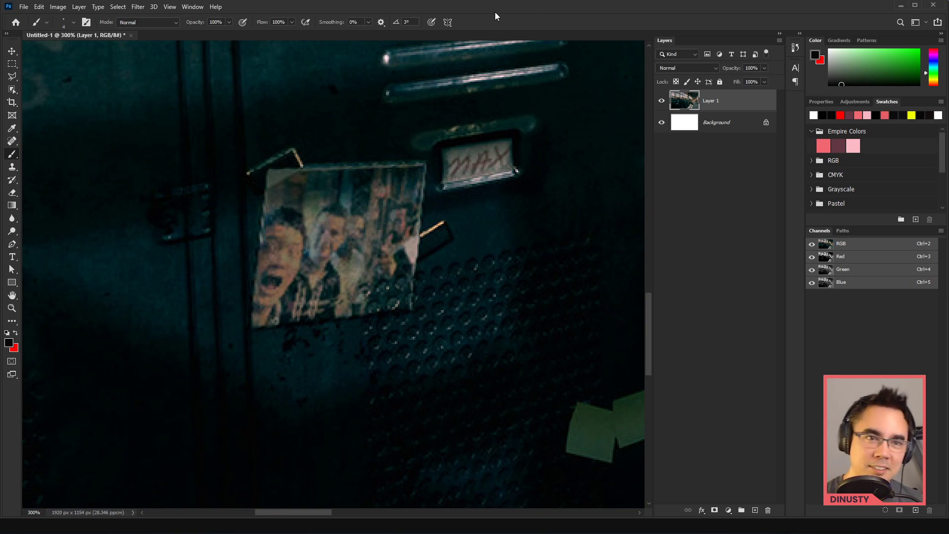
{"action": "key", "text": "alt+Tab"}
{"action": "key", "text": "alt+Tab"}
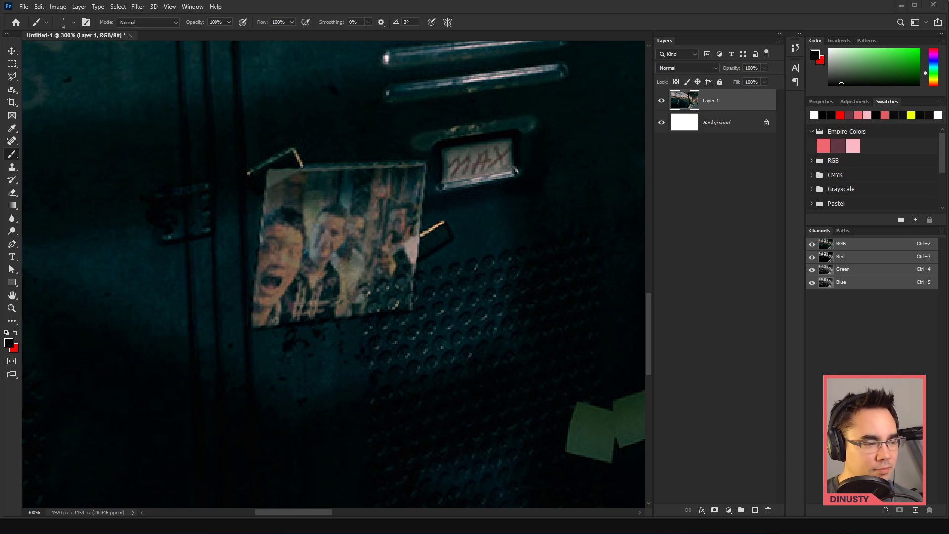
{"action": "key", "text": "alt+Tab"}
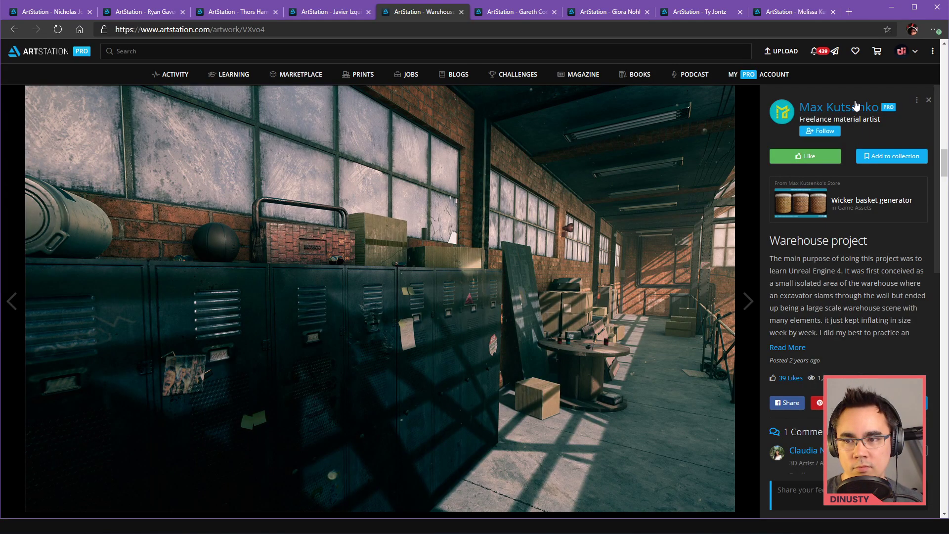
- From the artist's profile, open Meet Mat 2 and browse to the three-view BikeMat 2 image
{"action": "left_click", "coordinate": [819, 105]}
{"action": "left_click", "coordinate": [109, 291]}
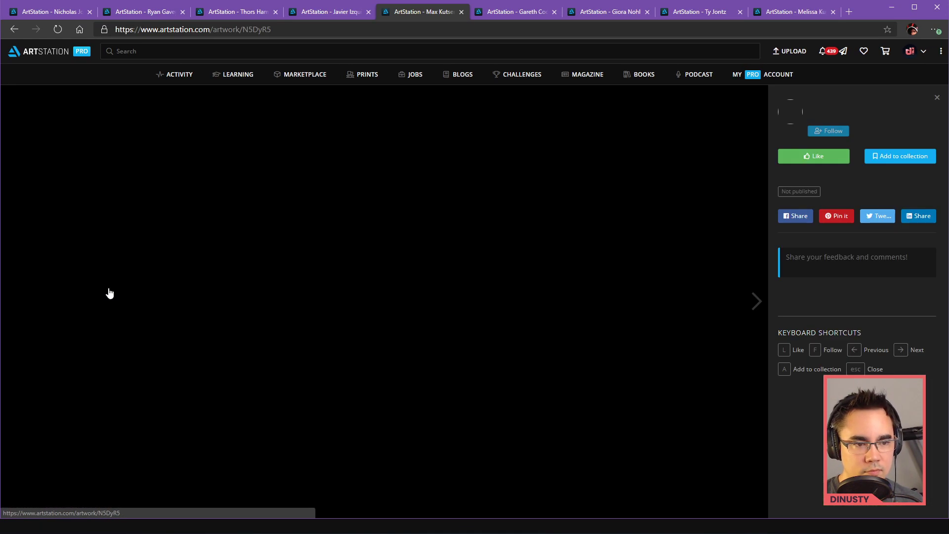
{"action": "scroll", "coordinate": [266, 218], "scroll_direction": "down", "scroll_amount": 5}
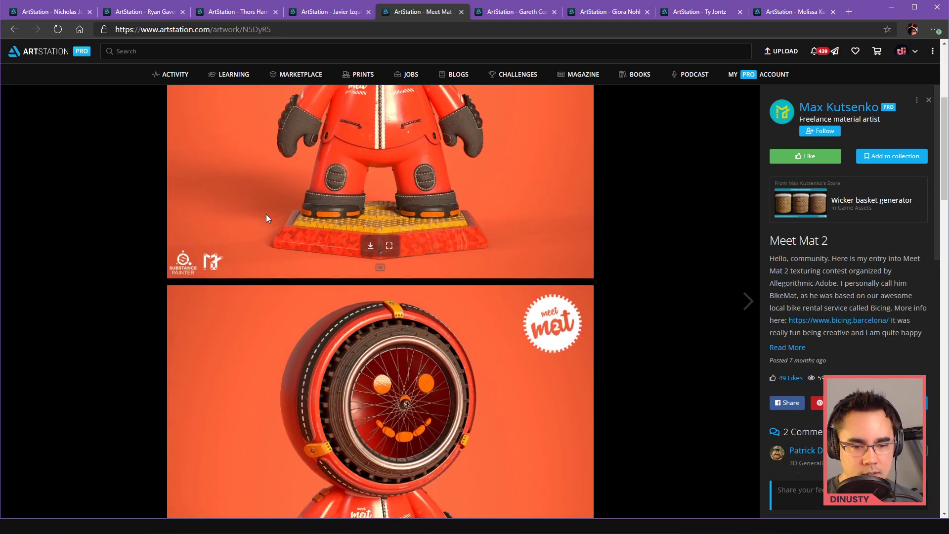
{"action": "scroll", "coordinate": [265, 218], "scroll_direction": "up", "scroll_amount": 5}
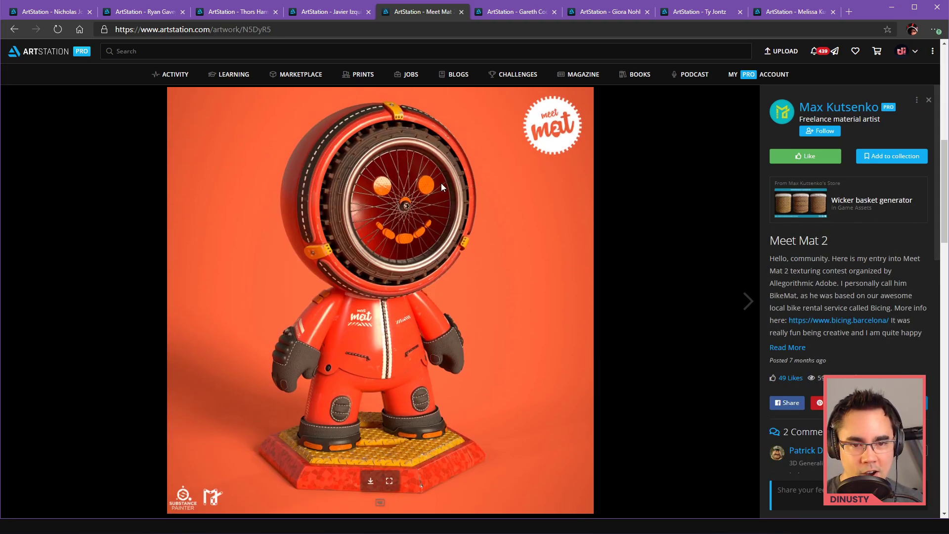
{"action": "scroll", "coordinate": [400, 226], "scroll_direction": "down", "scroll_amount": 5}
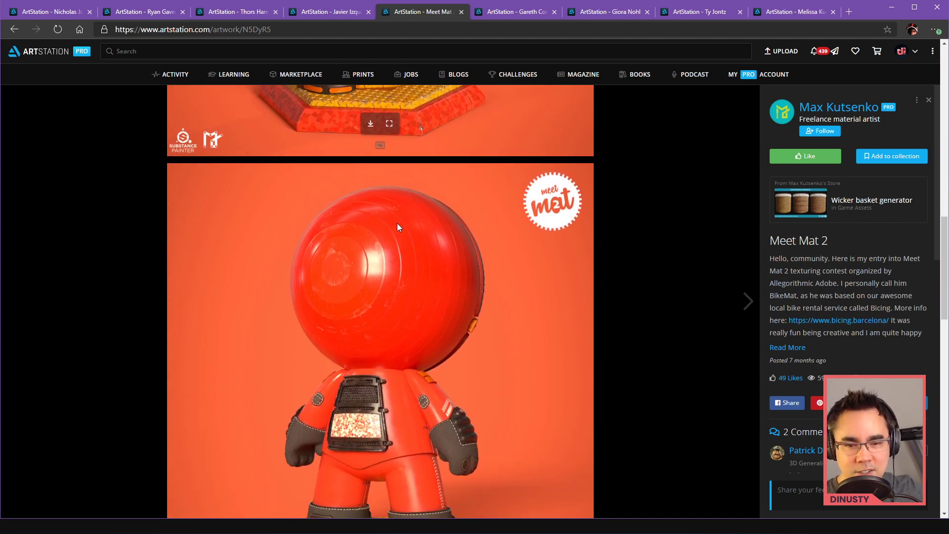
{"action": "scroll", "coordinate": [398, 227], "scroll_direction": "down", "scroll_amount": 6}
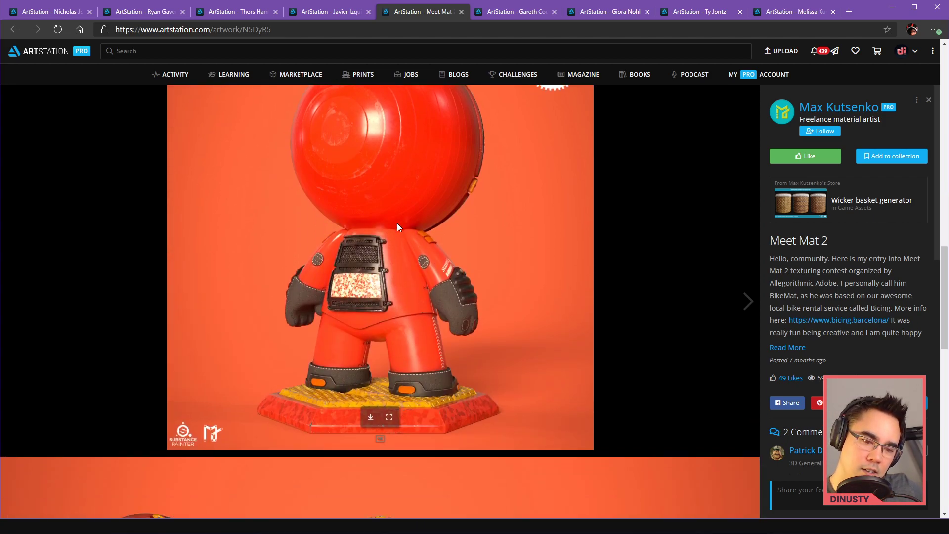
{"action": "scroll", "coordinate": [396, 224], "scroll_direction": "up", "scroll_amount": 1}
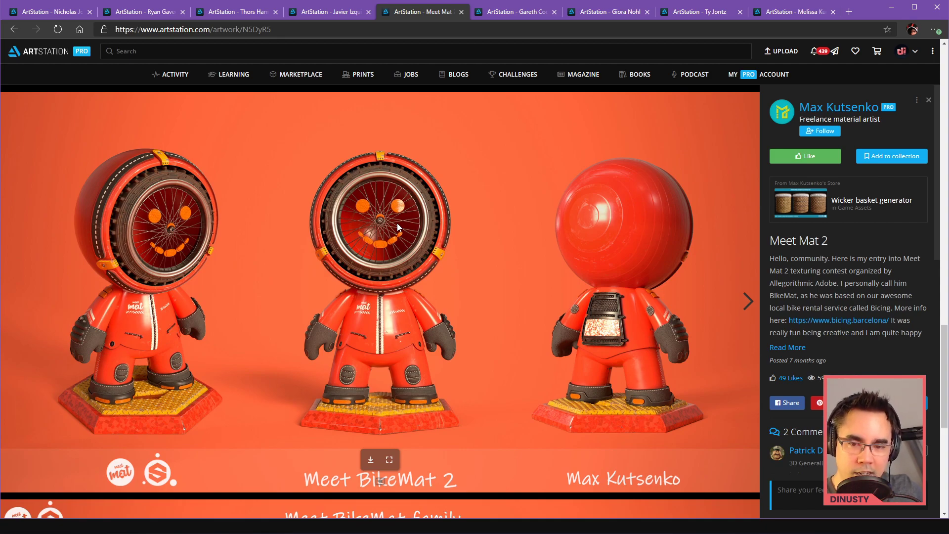
{"action": "scroll", "coordinate": [400, 222], "scroll_direction": "down", "scroll_amount": 6}
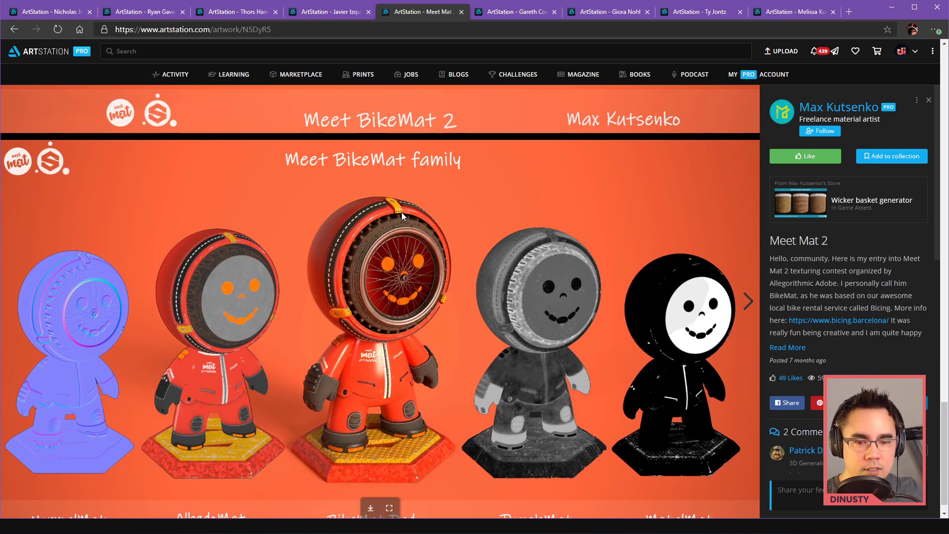
{"action": "scroll", "coordinate": [401, 216], "scroll_direction": "up", "scroll_amount": 1}
{"action": "scroll", "coordinate": [402, 216], "scroll_direction": "up", "scroll_amount": 7}
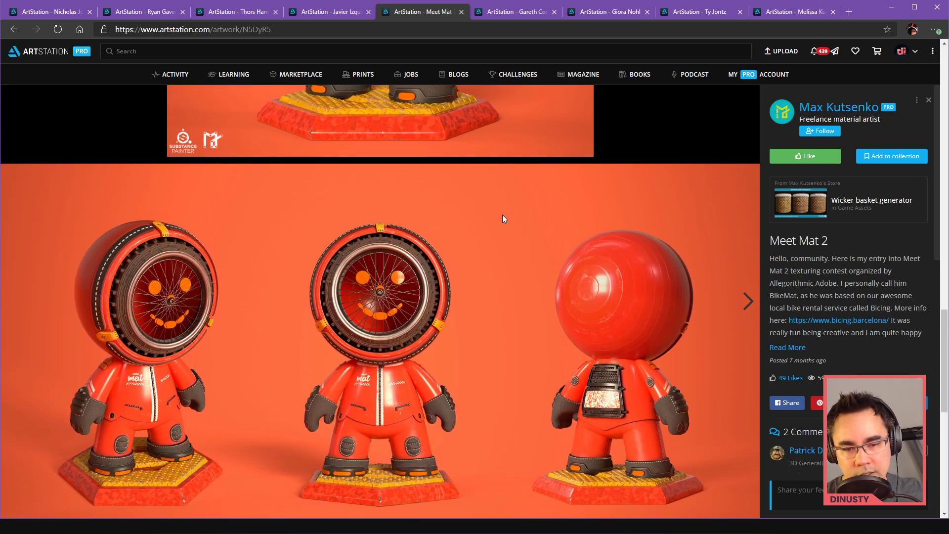
- Copy the three-view BikeMat 2 image and paste it into a new Photoshop document
{"action": "right_click", "coordinate": [501, 267]}
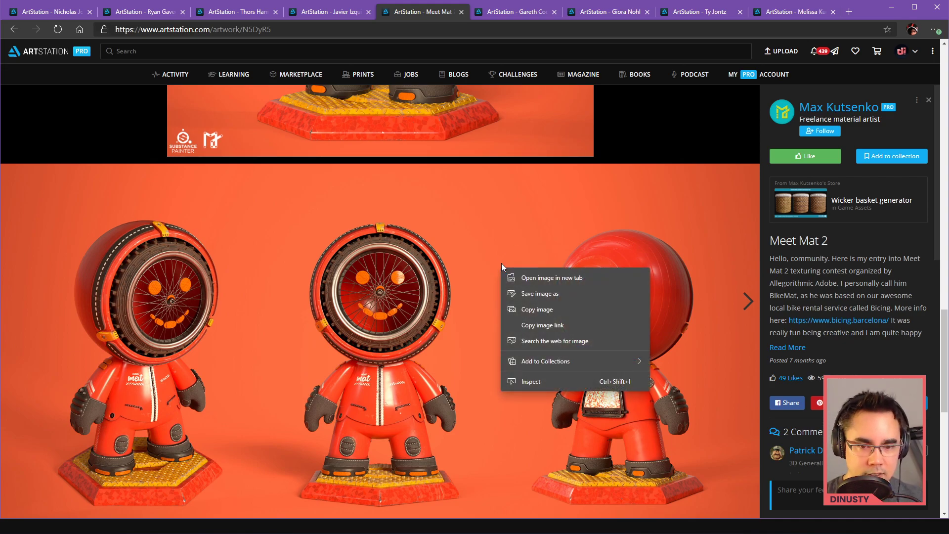
{"action": "left_click", "coordinate": [543, 310]}
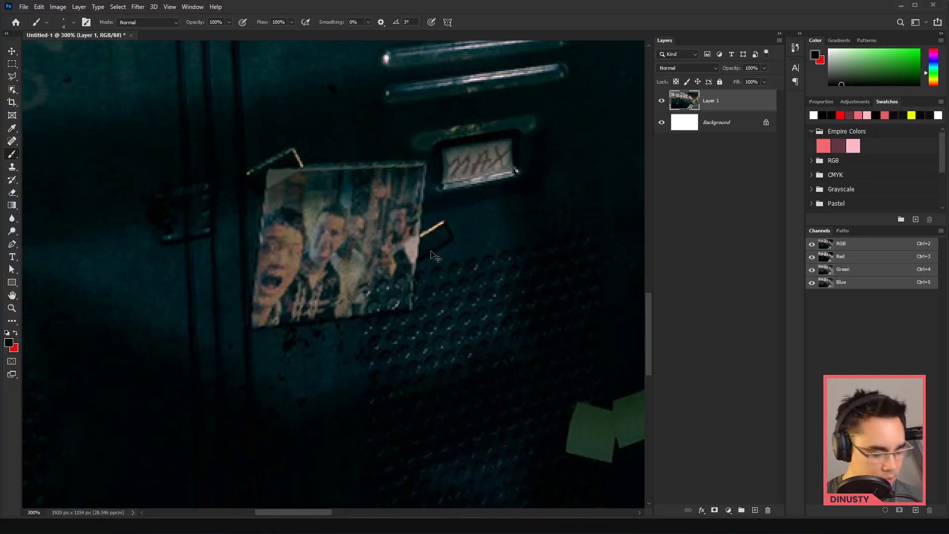
{"action": "key", "text": "ctrl+n"}
{"action": "key", "text": "Return"}
{"action": "key", "text": "ctrl+v"}
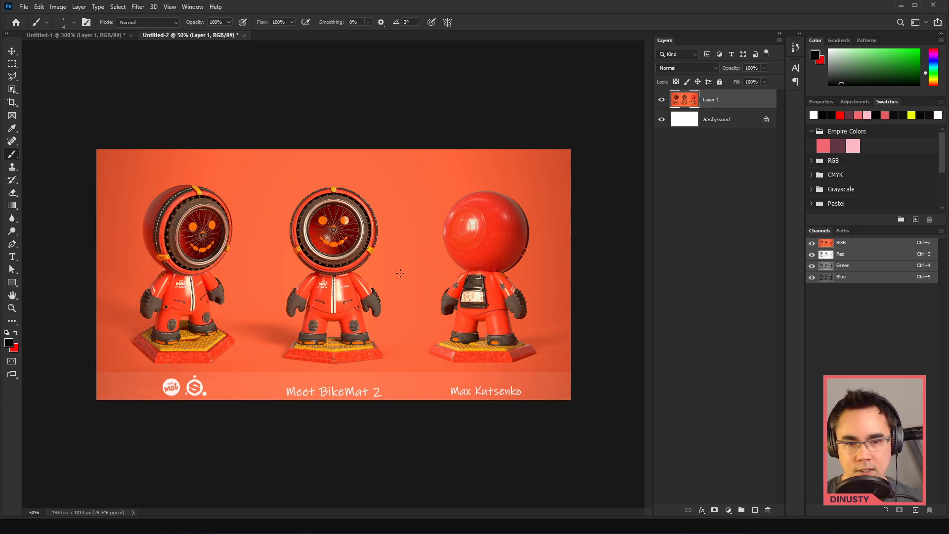
- Duplicate the layer and recolour Layer 1 blue-violet (Hue −130, Saturation −27), viewed at 100%
{"action": "key", "text": "ctrl+j"}
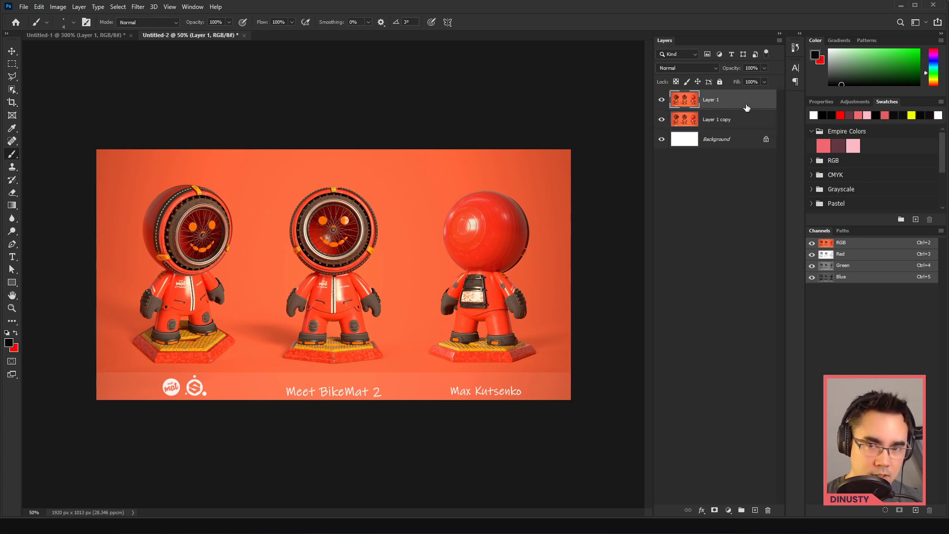
{"action": "key", "text": "ctrl+y"}
{"action": "key", "text": "ctrl+y"}
{"action": "key", "text": "ctrl+u"}
{"action": "mouse_move", "coordinate": [549, 170]}
{"action": "left_mouse_down"}
{"action": "mouse_move", "coordinate": [558, 170]}
{"action": "mouse_move", "coordinate": [508, 172]}
{"action": "mouse_move", "coordinate": [529, 194]}
{"action": "left_mouse_up"}
{"action": "key", "text": "Return"}
{"action": "key", "text": "b"}
{"action": "key", "text": "ctrl+plus"}
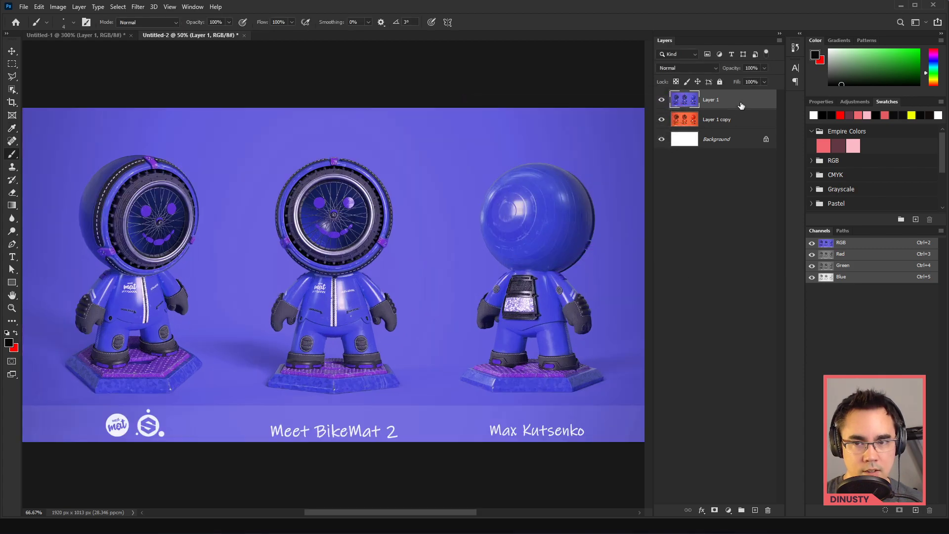
{"action": "key", "text": "ctrl+plus"}
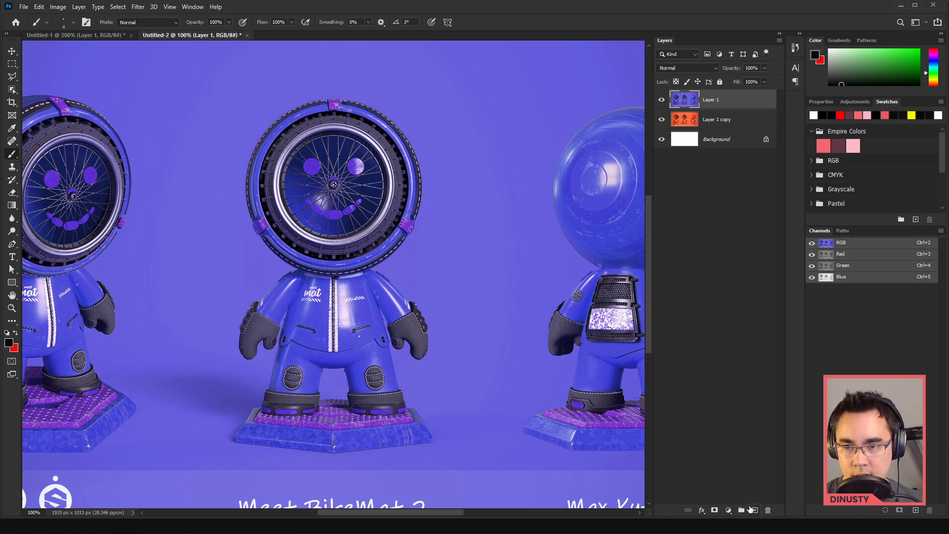
- Add a layer mask to Layer 1 and invert it to black
{"action": "left_click", "coordinate": [728, 510]}
{"action": "left_click", "coordinate": [727, 511]}
{"action": "left_click", "coordinate": [714, 510]}
{"action": "key", "text": "ctrl+i"}
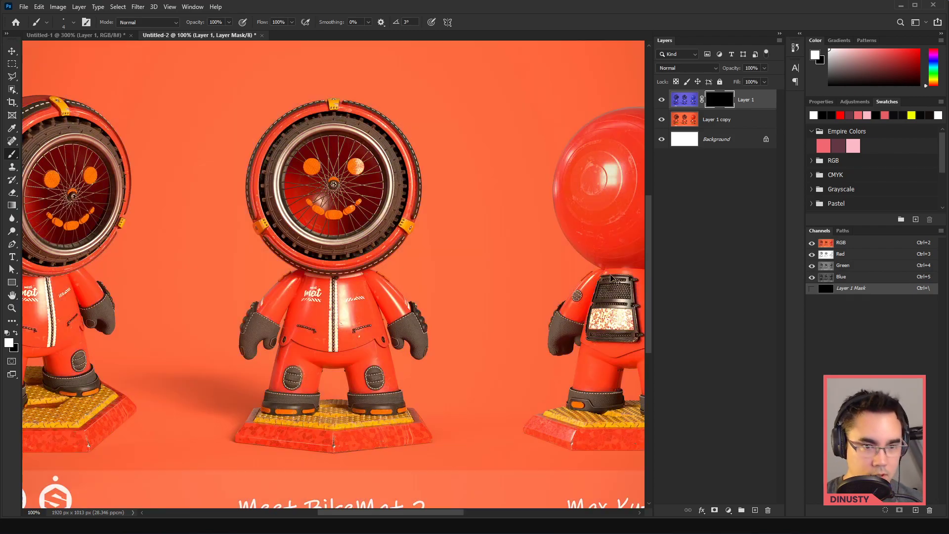
{"action": "key", "text": "ctrl+plus"}
{"action": "key", "text": "ctrl+minus"}
- Paint the mask over the middle BikeMat's head, chest, left glove and base with a large brush
{"action": "mouse_move", "coordinate": [342, 240]}
{"action": "left_mouse_down"}
{"action": "mouse_move", "coordinate": [353, 246]}
{"action": "mouse_move", "coordinate": [337, 241]}
{"action": "left_mouse_up"}
{"action": "left_click", "coordinate": [335, 240]}
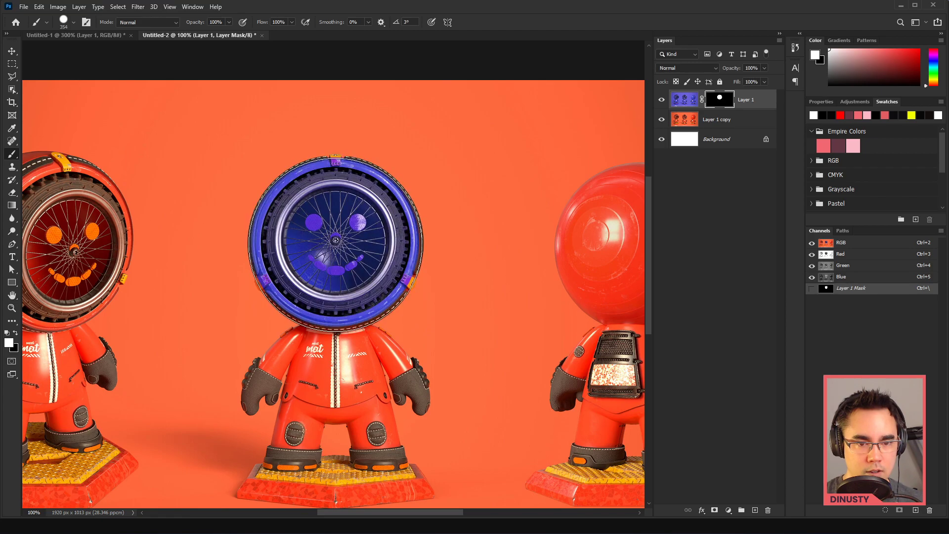
{"action": "left_click_drag", "start_coordinate": [332, 374], "coordinate": [277, 380]}
{"action": "mouse_move", "coordinate": [346, 341]}
{"action": "left_mouse_down"}
{"action": "mouse_move", "coordinate": [308, 362]}
{"action": "mouse_move", "coordinate": [297, 356]}
{"action": "mouse_move", "coordinate": [275, 381]}
{"action": "mouse_move", "coordinate": [254, 383]}
{"action": "mouse_move", "coordinate": [250, 401]}
{"action": "mouse_move", "coordinate": [280, 393]}
{"action": "left_mouse_up"}
{"action": "mouse_move", "coordinate": [313, 394]}
{"action": "left_mouse_down"}
{"action": "mouse_move", "coordinate": [285, 365]}
{"action": "mouse_move", "coordinate": [269, 424]}
{"action": "mouse_move", "coordinate": [242, 448]}
{"action": "left_mouse_up"}
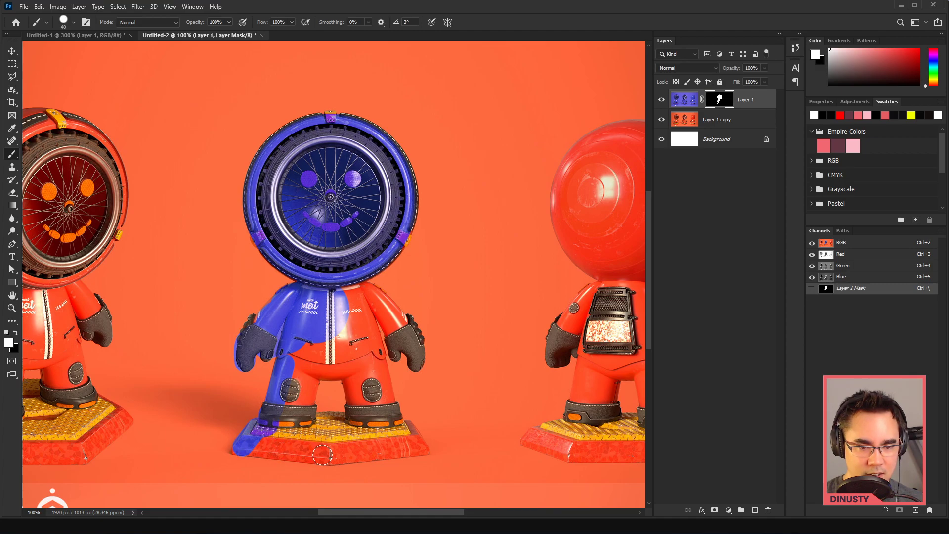
{"action": "mouse_move", "coordinate": [323, 455]}
{"action": "left_mouse_down"}
{"action": "mouse_move", "coordinate": [424, 454]}
{"action": "mouse_move", "coordinate": [393, 428]}
{"action": "mouse_move", "coordinate": [361, 308]}
{"action": "mouse_move", "coordinate": [388, 312]}
{"action": "mouse_move", "coordinate": [395, 348]}
{"action": "mouse_move", "coordinate": [411, 347]}
{"action": "mouse_move", "coordinate": [384, 304]}
{"action": "mouse_move", "coordinate": [354, 285]}
{"action": "mouse_move", "coordinate": [379, 300]}
{"action": "mouse_move", "coordinate": [344, 285]}
{"action": "mouse_move", "coordinate": [358, 386]}
{"action": "mouse_move", "coordinate": [376, 395]}
{"action": "mouse_move", "coordinate": [369, 428]}
{"action": "mouse_move", "coordinate": [314, 437]}
{"action": "mouse_move", "coordinate": [287, 426]}
{"action": "mouse_move", "coordinate": [299, 348]}
{"action": "mouse_move", "coordinate": [293, 396]}
{"action": "mouse_move", "coordinate": [318, 348]}
{"action": "mouse_move", "coordinate": [353, 327]}
{"action": "mouse_move", "coordinate": [329, 359]}
{"action": "mouse_move", "coordinate": [356, 367]}
{"action": "left_mouse_up"}
{"action": "key", "text": "ctrl+0"}
{"action": "key", "text": "ctrl+minus"}
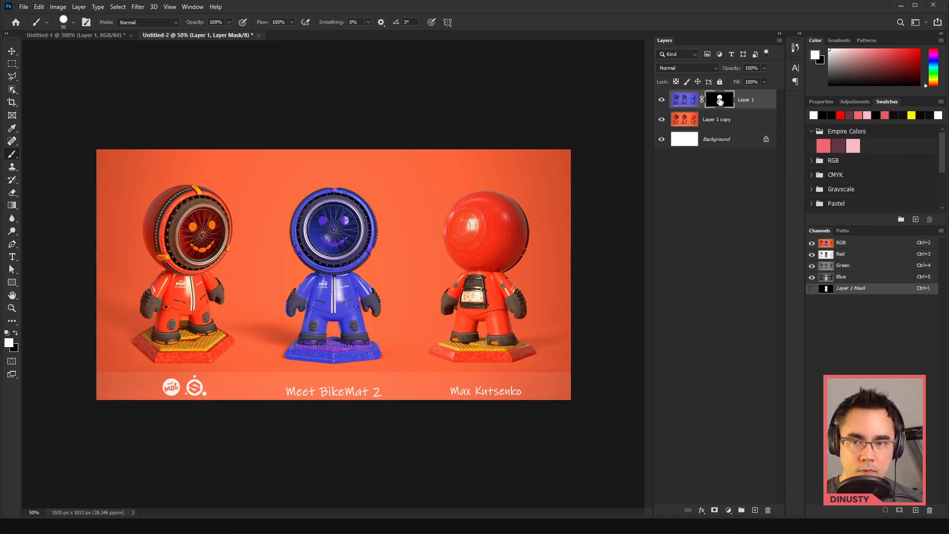
- Invert the mask so only the middle figure stays orange, and set a 17 px black brush for the glove edge
{"action": "key", "text": "ctrl+i"}
{"action": "key", "text": "ctrl+plus"}
{"action": "key", "text": "ctrl+plus"}
{"action": "key", "text": "ctrl+plus"}
{"action": "key", "text": "ctrl+plus"}
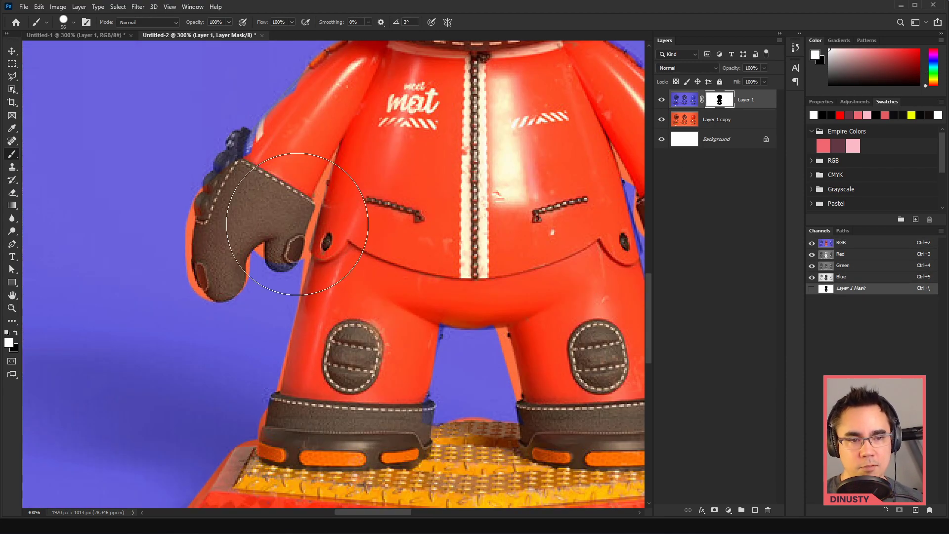
{"action": "left_click_drag", "start_coordinate": [297, 224], "coordinate": [369, 254]}
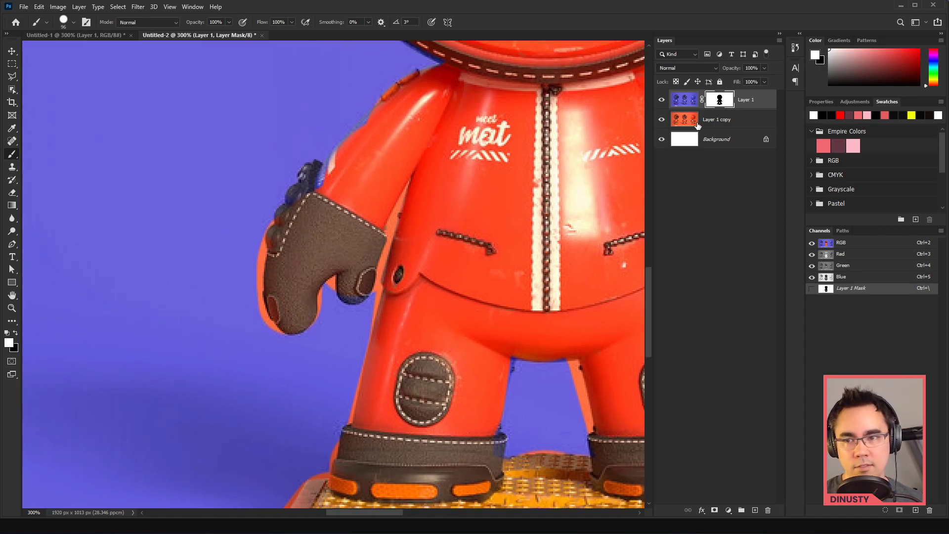
{"action": "mouse_move", "coordinate": [286, 216]}
{"action": "left_mouse_down"}
{"action": "mouse_move", "coordinate": [224, 221]}
{"action": "mouse_move", "coordinate": [254, 235]}
{"action": "mouse_move", "coordinate": [264, 228]}
{"action": "mouse_move", "coordinate": [254, 286]}
{"action": "mouse_move", "coordinate": [261, 319]}
{"action": "mouse_move", "coordinate": [272, 337]}
{"action": "mouse_move", "coordinate": [295, 346]}
{"action": "mouse_move", "coordinate": [326, 324]}
{"action": "mouse_move", "coordinate": [328, 302]}
{"action": "left_mouse_up"}
{"action": "key", "text": "x"}
{"action": "key", "text": "x"}
{"action": "scroll", "coordinate": [322, 298], "scroll_direction": "right", "scroll_amount": 3}
{"action": "key", "text": "ctrl+minus"}
{"action": "key", "text": "ctrl+minus"}
{"action": "key", "text": "ctrl+minus"}
{"action": "key", "text": "ctrl+minus"}
{"action": "key", "text": "ctrl+minus"}
{"action": "key", "text": "ctrl+plus"}
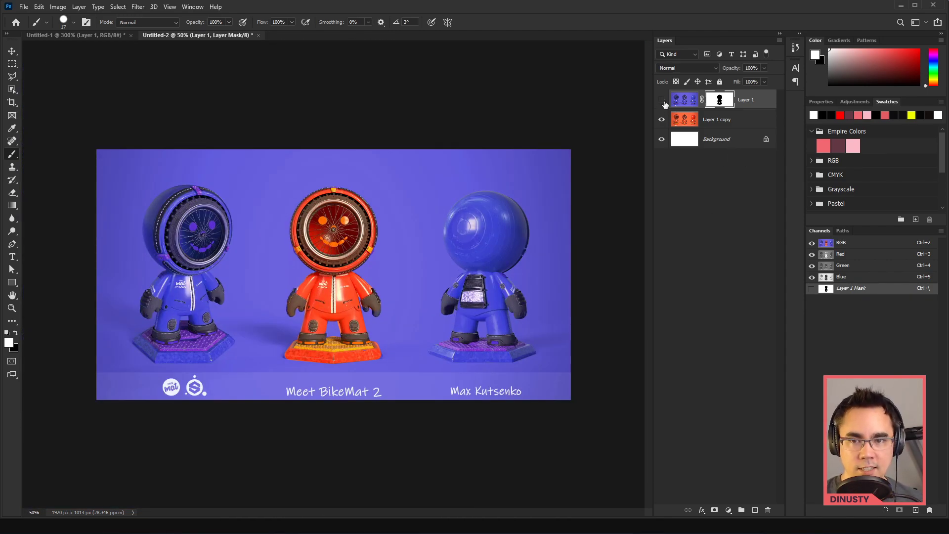
- Shift Layer 1's hue to -30 for a lighter blue background
{"action": "left_click", "coordinate": [675, 99]}
{"action": "key", "text": "ctrl+u"}
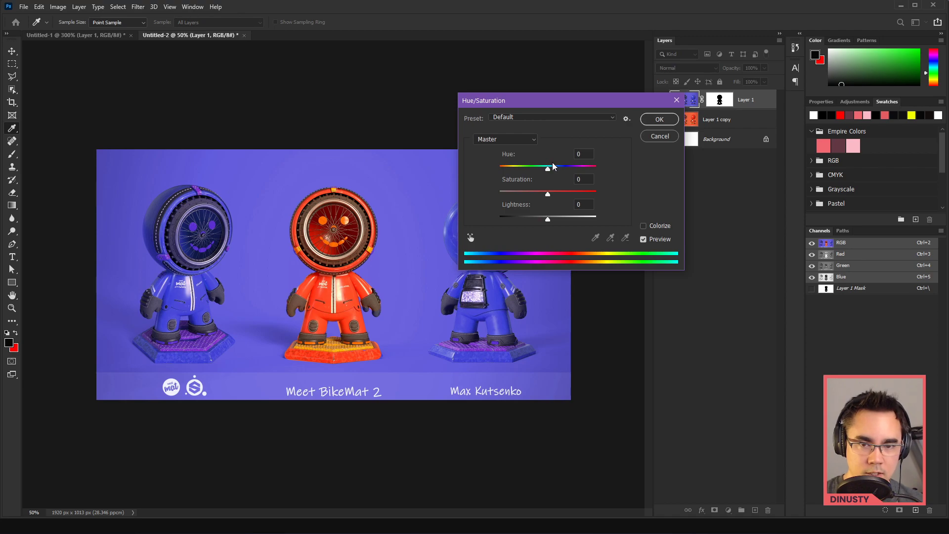
{"action": "left_click_drag", "start_coordinate": [548, 169], "coordinate": [538, 171]}
{"action": "key", "text": "Return"}
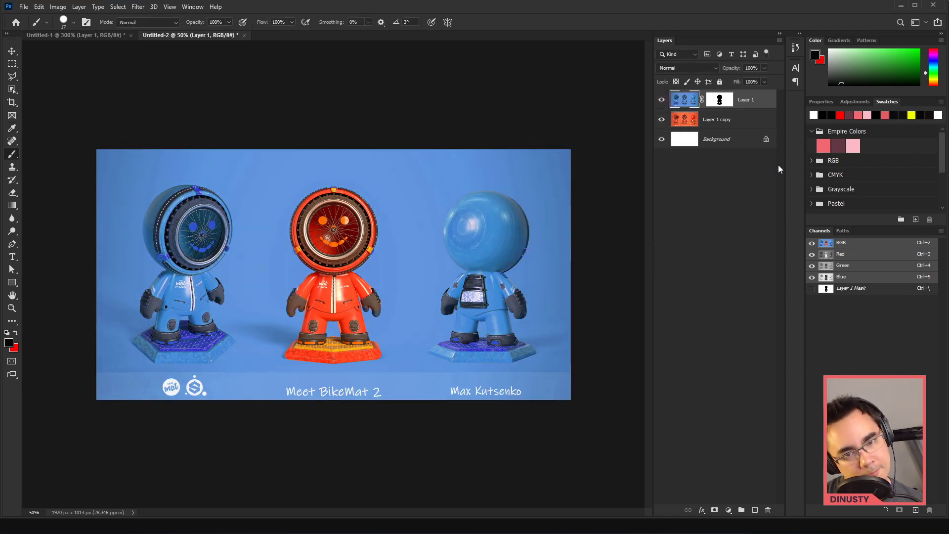
- With a 337 px black brush on Layer 1's mask, paint the right BikeMat back to red
{"action": "left_click_drag", "start_coordinate": [497, 247], "coordinate": [524, 247]}
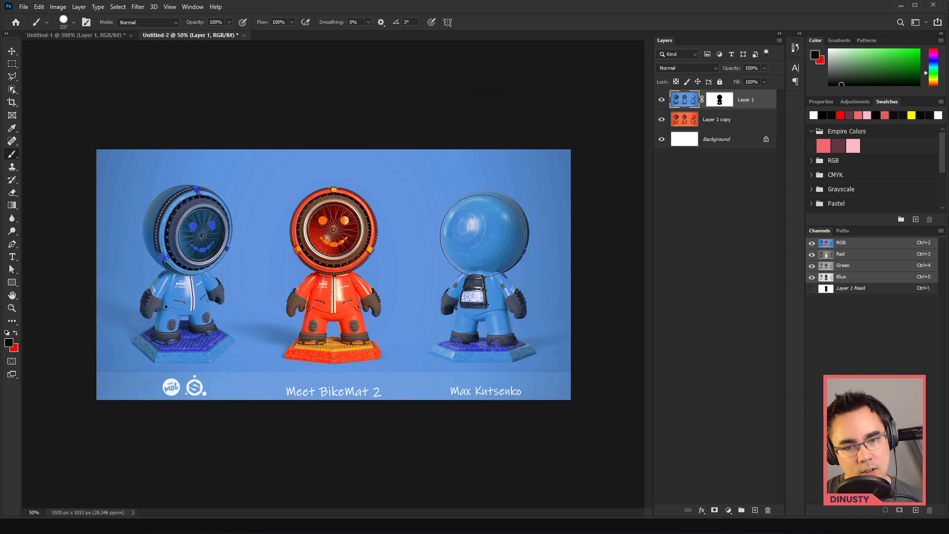
{"action": "left_click", "coordinate": [485, 236]}
{"action": "key", "text": "ctrl+z"}
{"action": "key", "text": "ctrl+backslash"}
{"action": "key", "text": "d"}
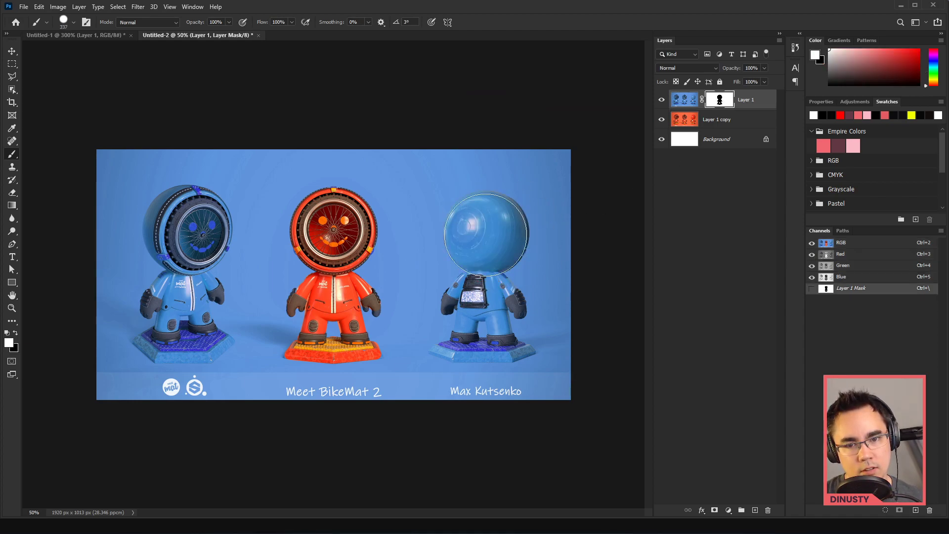
{"action": "key", "text": "x"}
{"action": "left_click", "coordinate": [487, 232]}
{"action": "mouse_move", "coordinate": [509, 301]}
{"action": "left_mouse_down"}
{"action": "mouse_move", "coordinate": [479, 300]}
{"action": "mouse_move", "coordinate": [472, 326]}
{"action": "mouse_move", "coordinate": [501, 315]}
{"action": "mouse_move", "coordinate": [514, 346]}
{"action": "left_mouse_up"}
- Reveal red on the left BikeMat and clean its halo with white
{"action": "mouse_move", "coordinate": [197, 267]}
{"action": "left_mouse_down"}
{"action": "mouse_move", "coordinate": [204, 222]}
{"action": "mouse_move", "coordinate": [176, 209]}
{"action": "mouse_move", "coordinate": [154, 222]}
{"action": "mouse_move", "coordinate": [206, 229]}
{"action": "mouse_move", "coordinate": [191, 315]}
{"action": "mouse_move", "coordinate": [159, 335]}
{"action": "mouse_move", "coordinate": [216, 278]}
{"action": "mouse_move", "coordinate": [190, 334]}
{"action": "mouse_move", "coordinate": [158, 341]}
{"action": "left_mouse_up"}
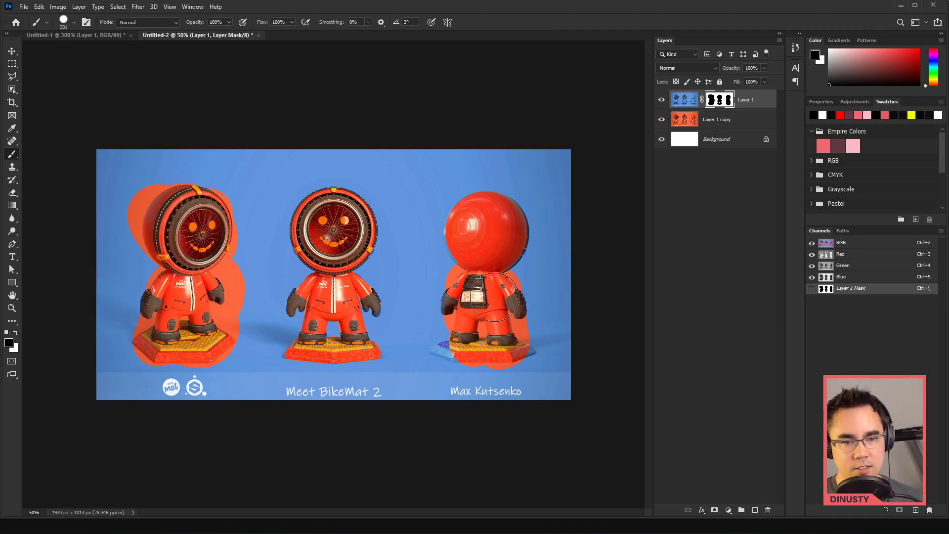
{"action": "key", "text": "x"}
{"action": "mouse_move", "coordinate": [148, 151]}
{"action": "left_mouse_down"}
{"action": "mouse_move", "coordinate": [120, 199]}
{"action": "mouse_move", "coordinate": [114, 239]}
{"action": "mouse_move", "coordinate": [143, 247]}
{"action": "left_mouse_up"}
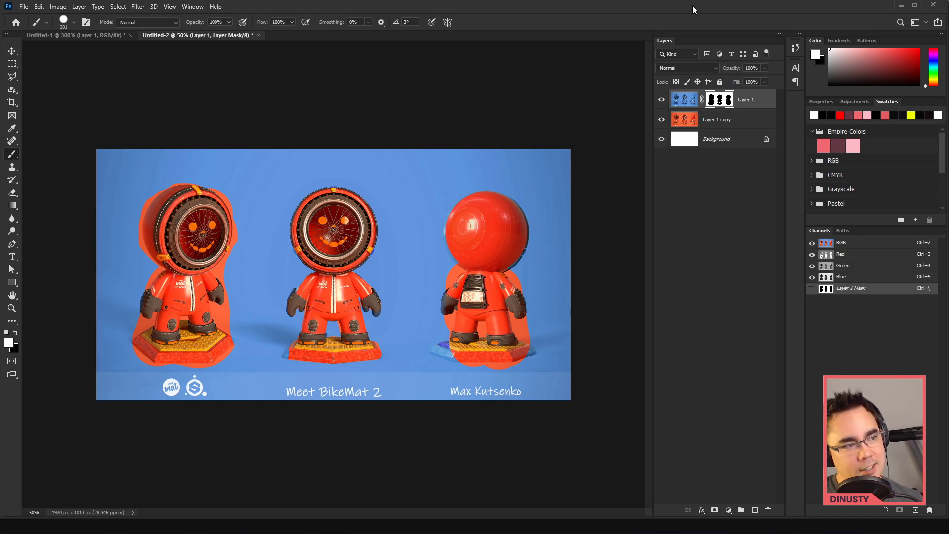
- Return to the Meet Mat 2 artwork in the browser and go to the artist's profile
{"action": "key", "text": "alt+Tab"}
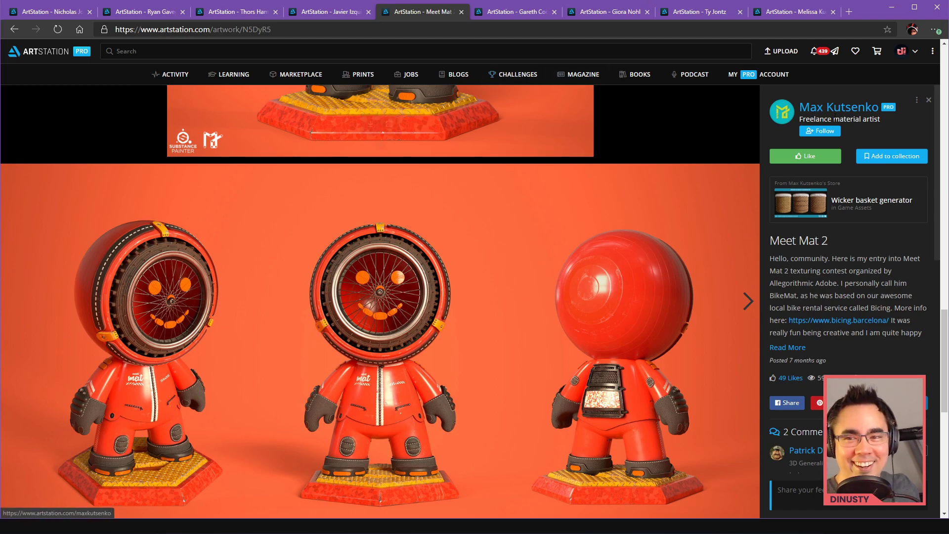
{"action": "left_click", "coordinate": [855, 109]}
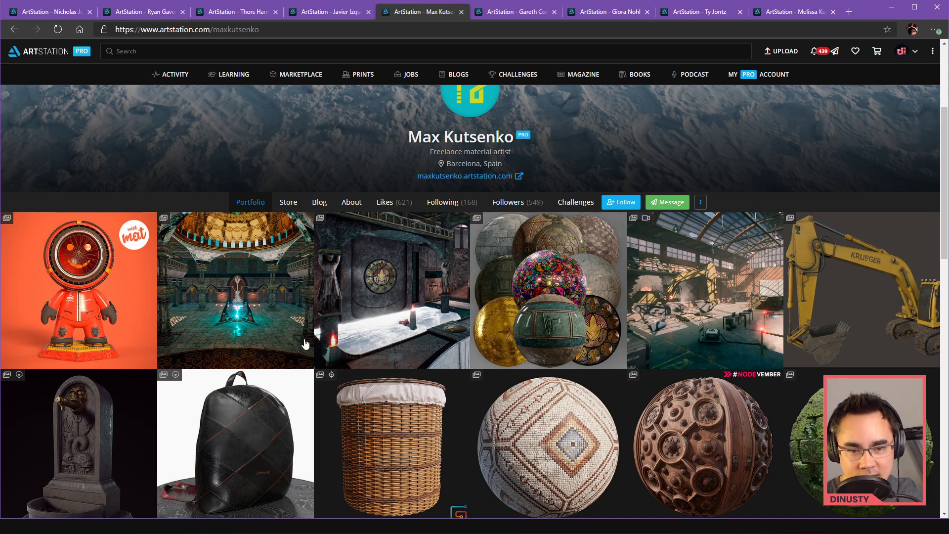
{"action": "scroll", "coordinate": [322, 406], "scroll_direction": "down", "scroll_amount": 4}
{"action": "scroll", "coordinate": [336, 346], "scroll_direction": "up", "scroll_amount": 3}
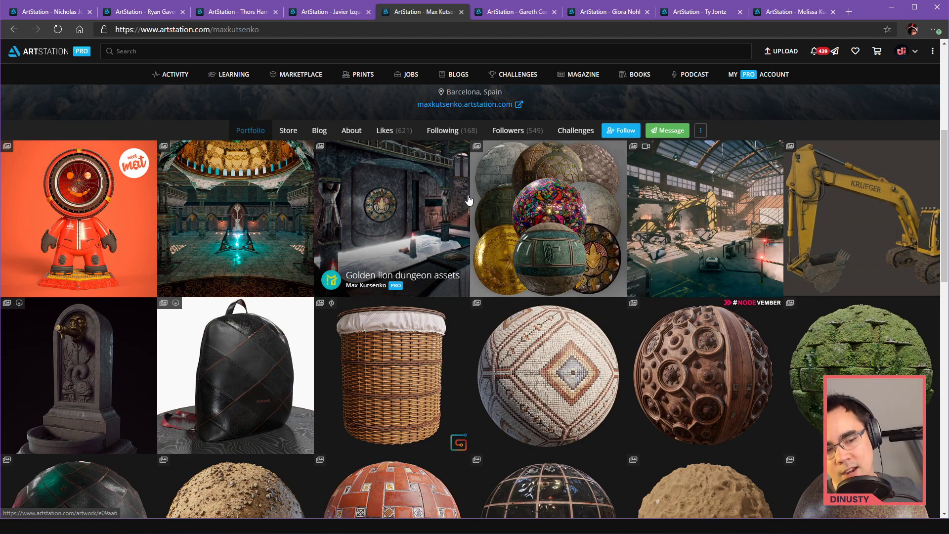
- Browse the portfolio grid of material sphere and dungeon asset thumbnails
{"action": "scroll", "coordinate": [494, 195], "scroll_direction": "down", "scroll_amount": 4}
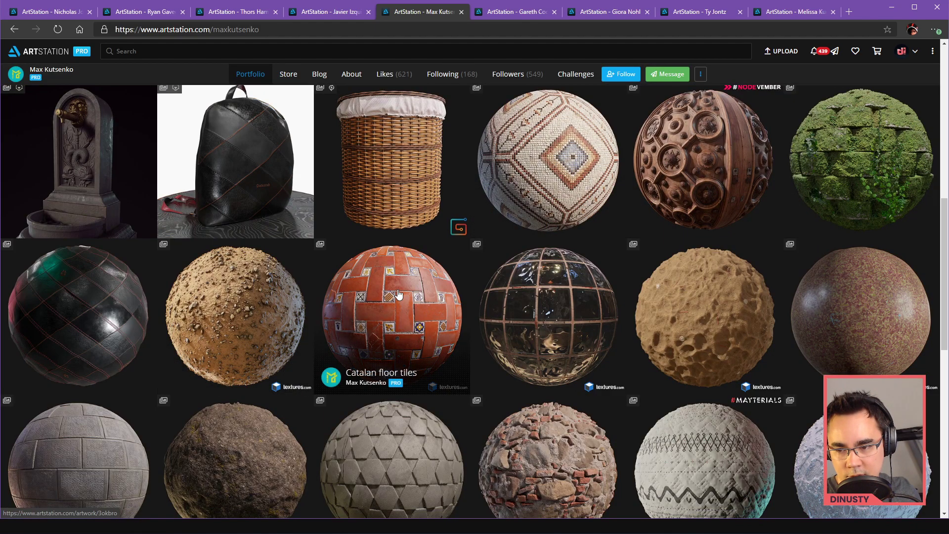
{"action": "scroll", "coordinate": [401, 295], "scroll_direction": "down", "scroll_amount": 3}
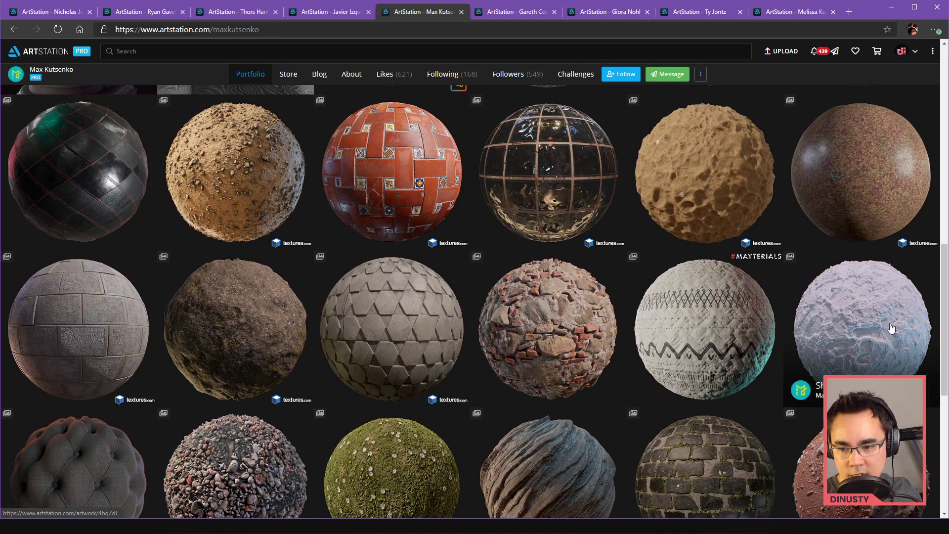
{"action": "scroll", "coordinate": [891, 328], "scroll_direction": "up", "scroll_amount": 12}
{"action": "scroll", "coordinate": [892, 317], "scroll_direction": "down", "scroll_amount": 7}
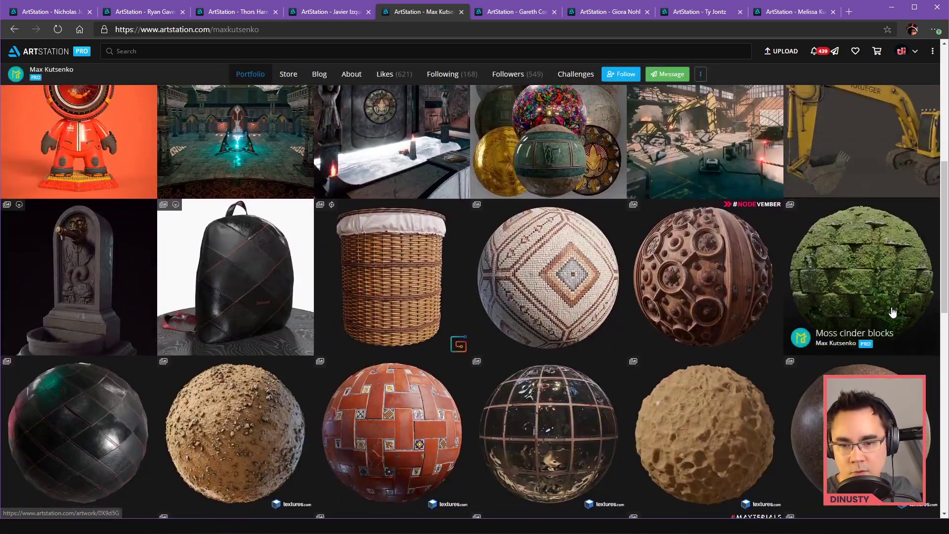
{"action": "scroll", "coordinate": [889, 313], "scroll_direction": "up", "scroll_amount": 3}
{"action": "scroll", "coordinate": [816, 237], "scroll_direction": "down", "scroll_amount": 6}
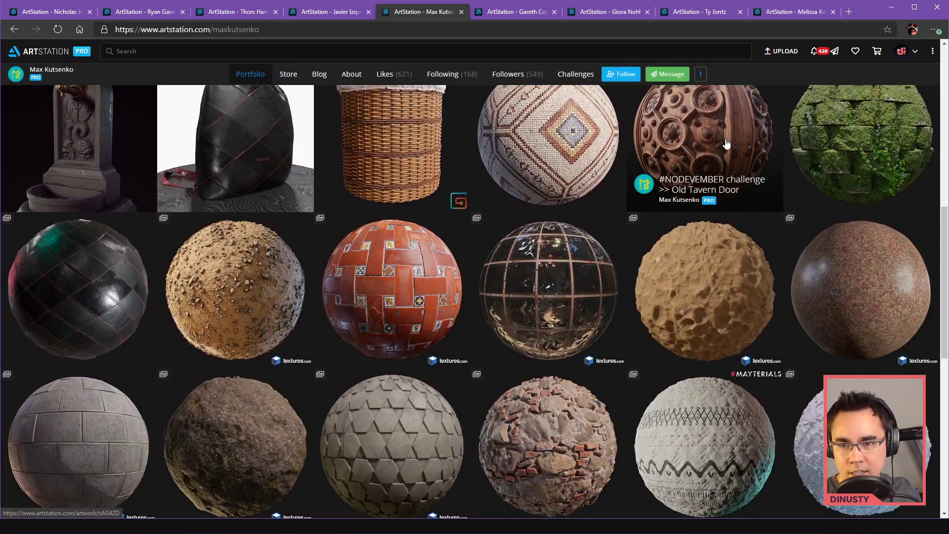
{"action": "left_click", "coordinate": [726, 144]}
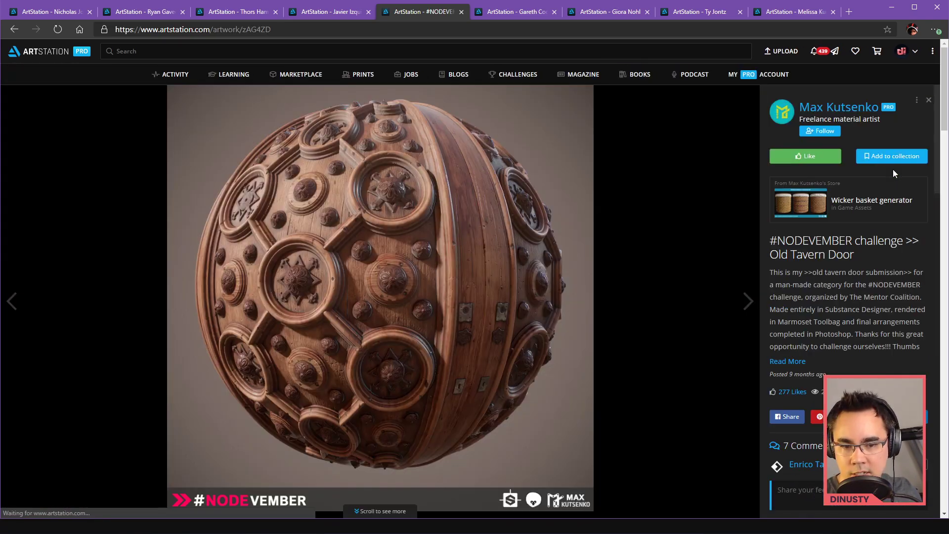
{"action": "left_click", "coordinate": [621, 203]}
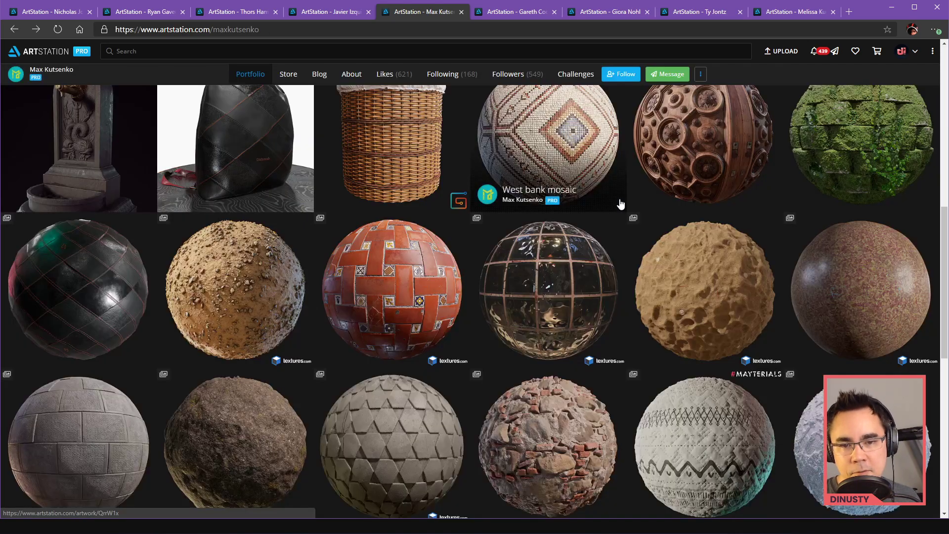